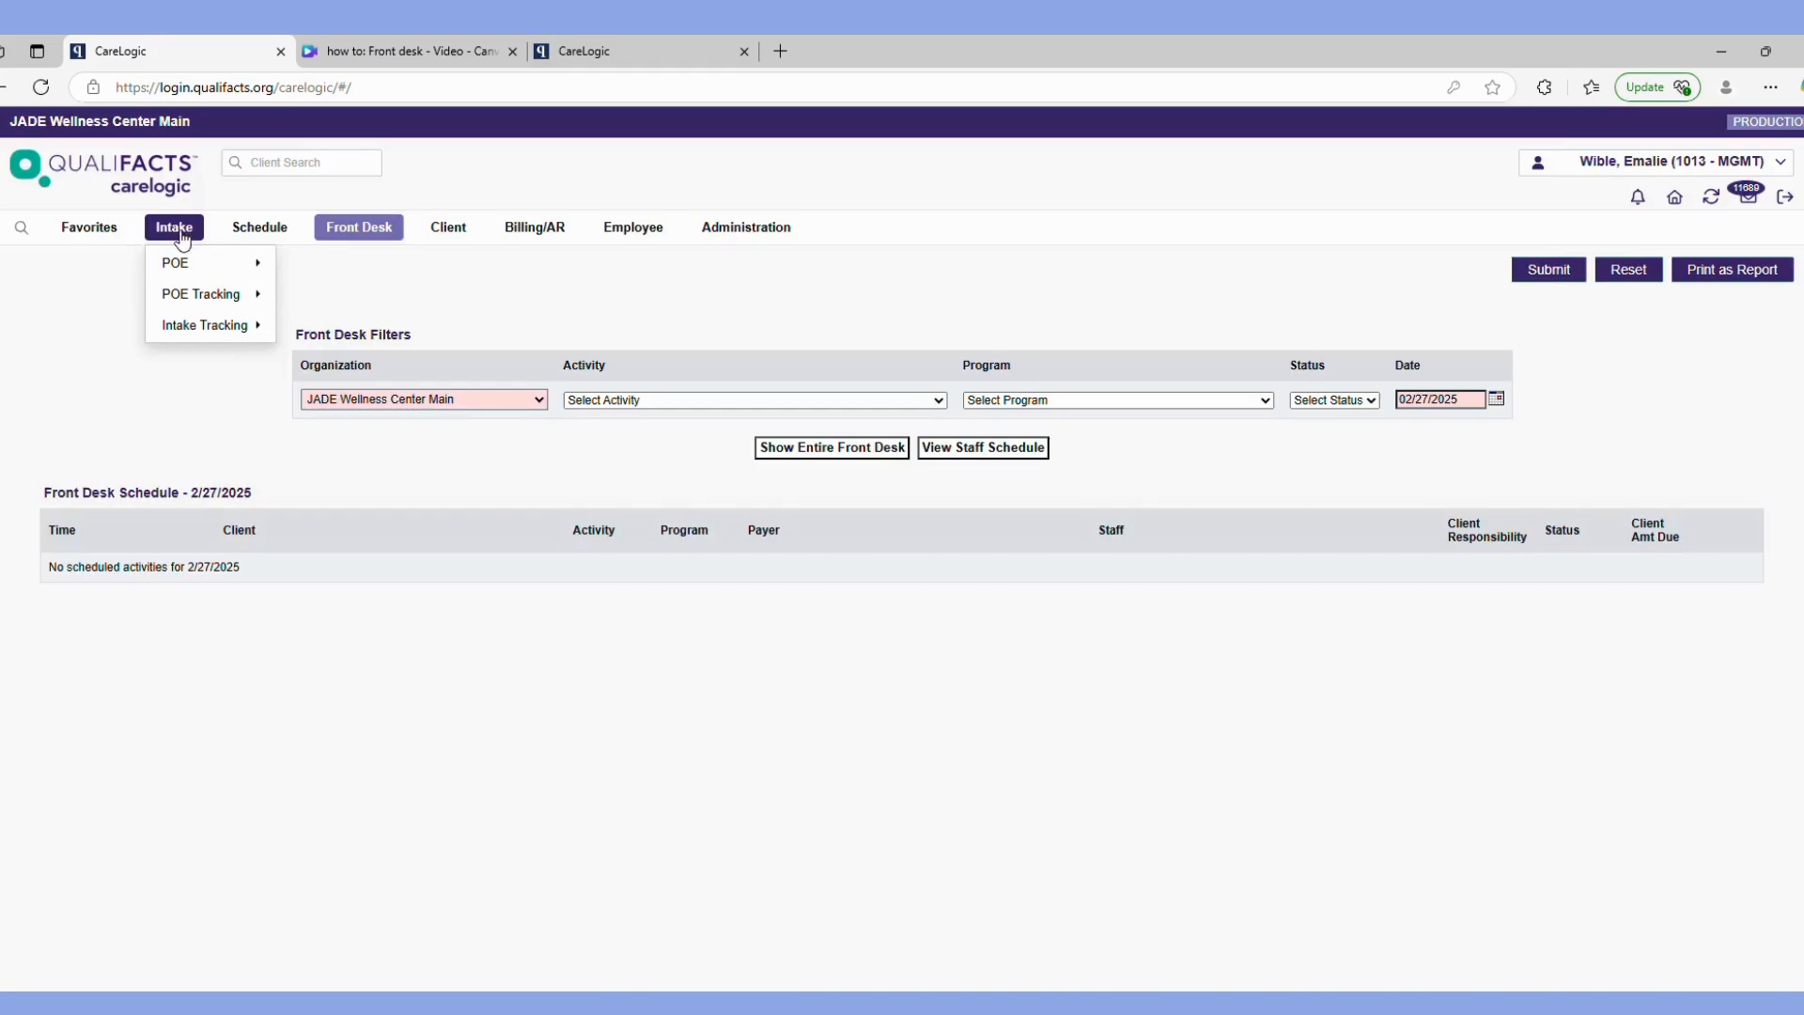
Start an intake with the client's name, birth date and SSN, then create her as new after the duplicate check.
left_click(183, 234)
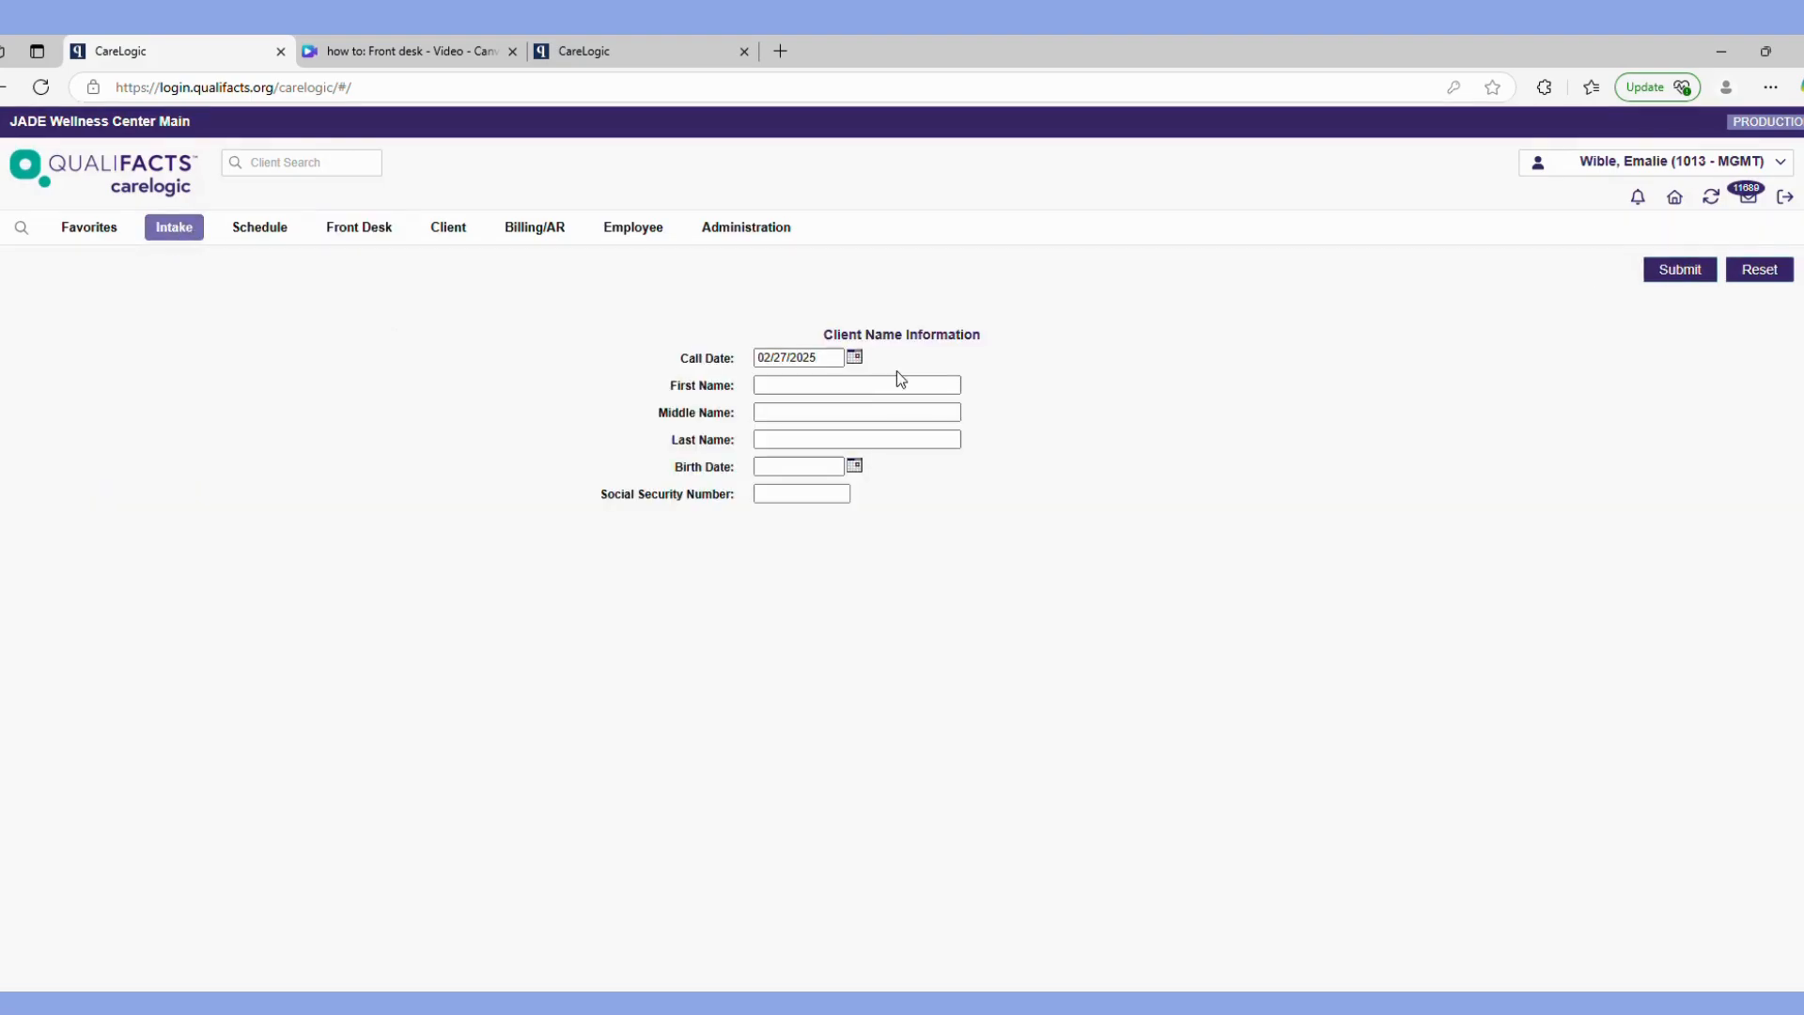
left_click(836, 396)
type("Emalie")
key("Tab")
key("Tab")
type("Smith")
key("Tab")
type("01/01/1989")
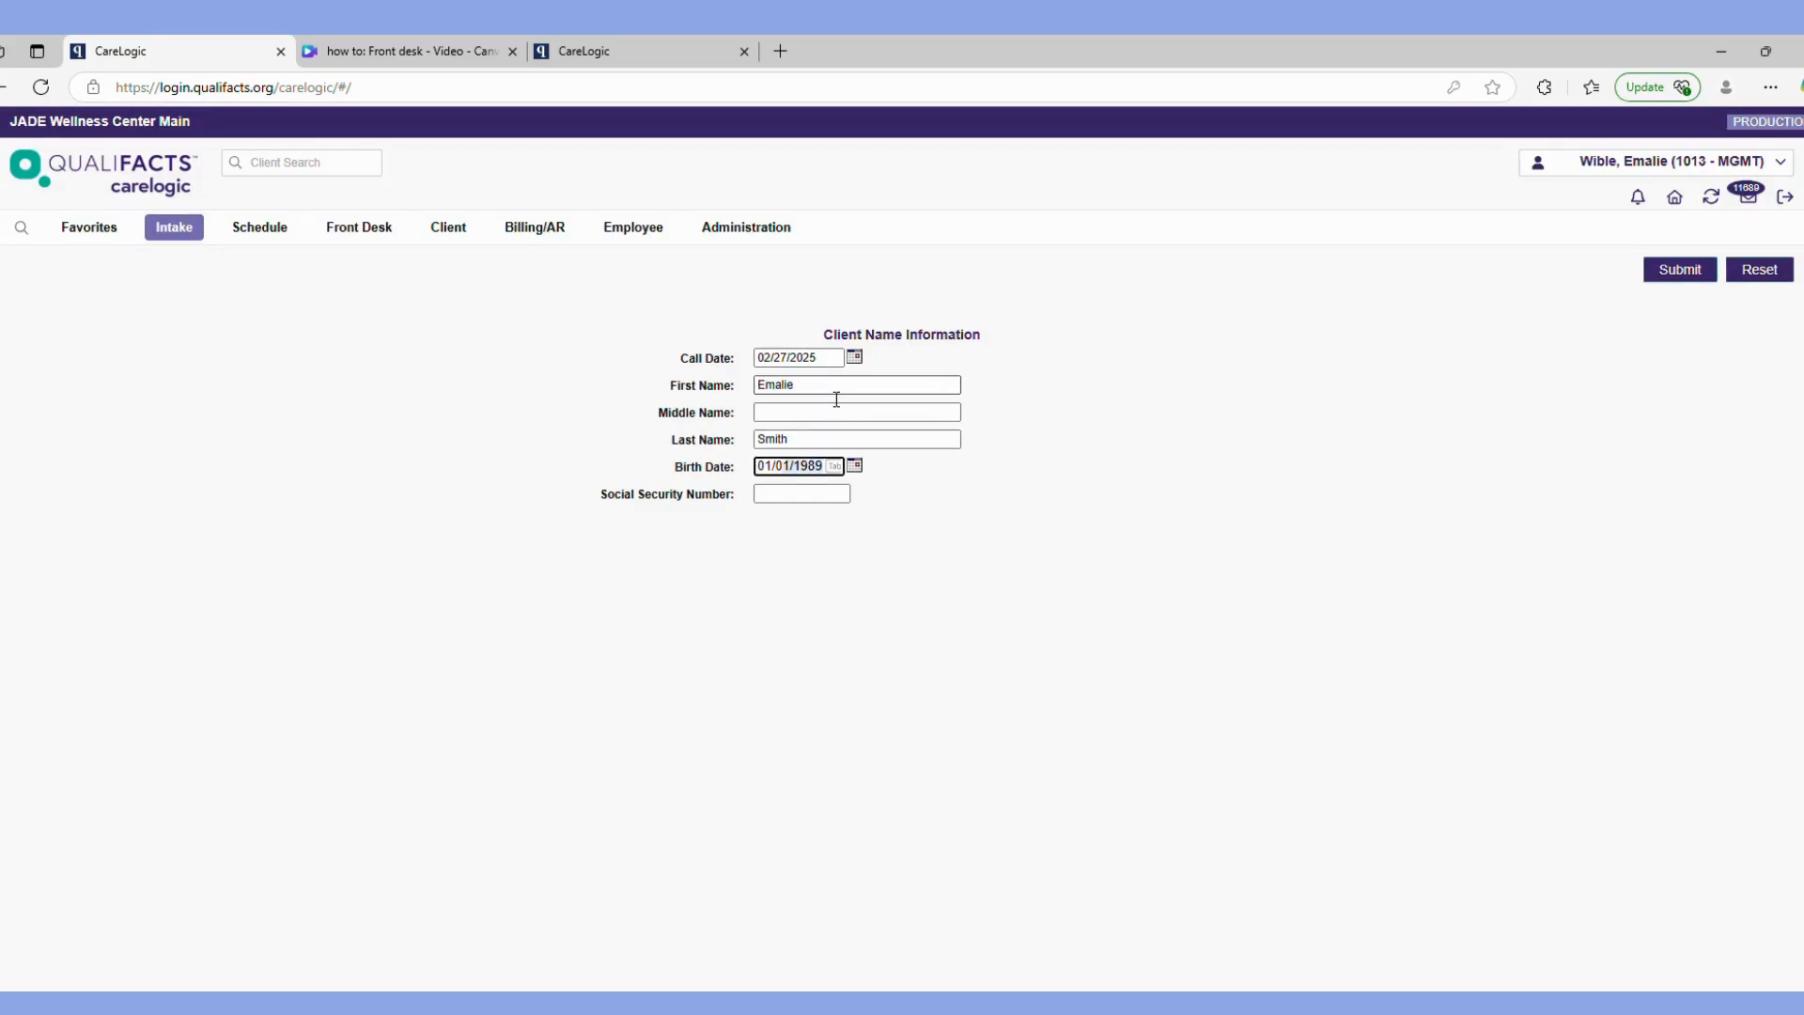
key("Tab")
type("11")
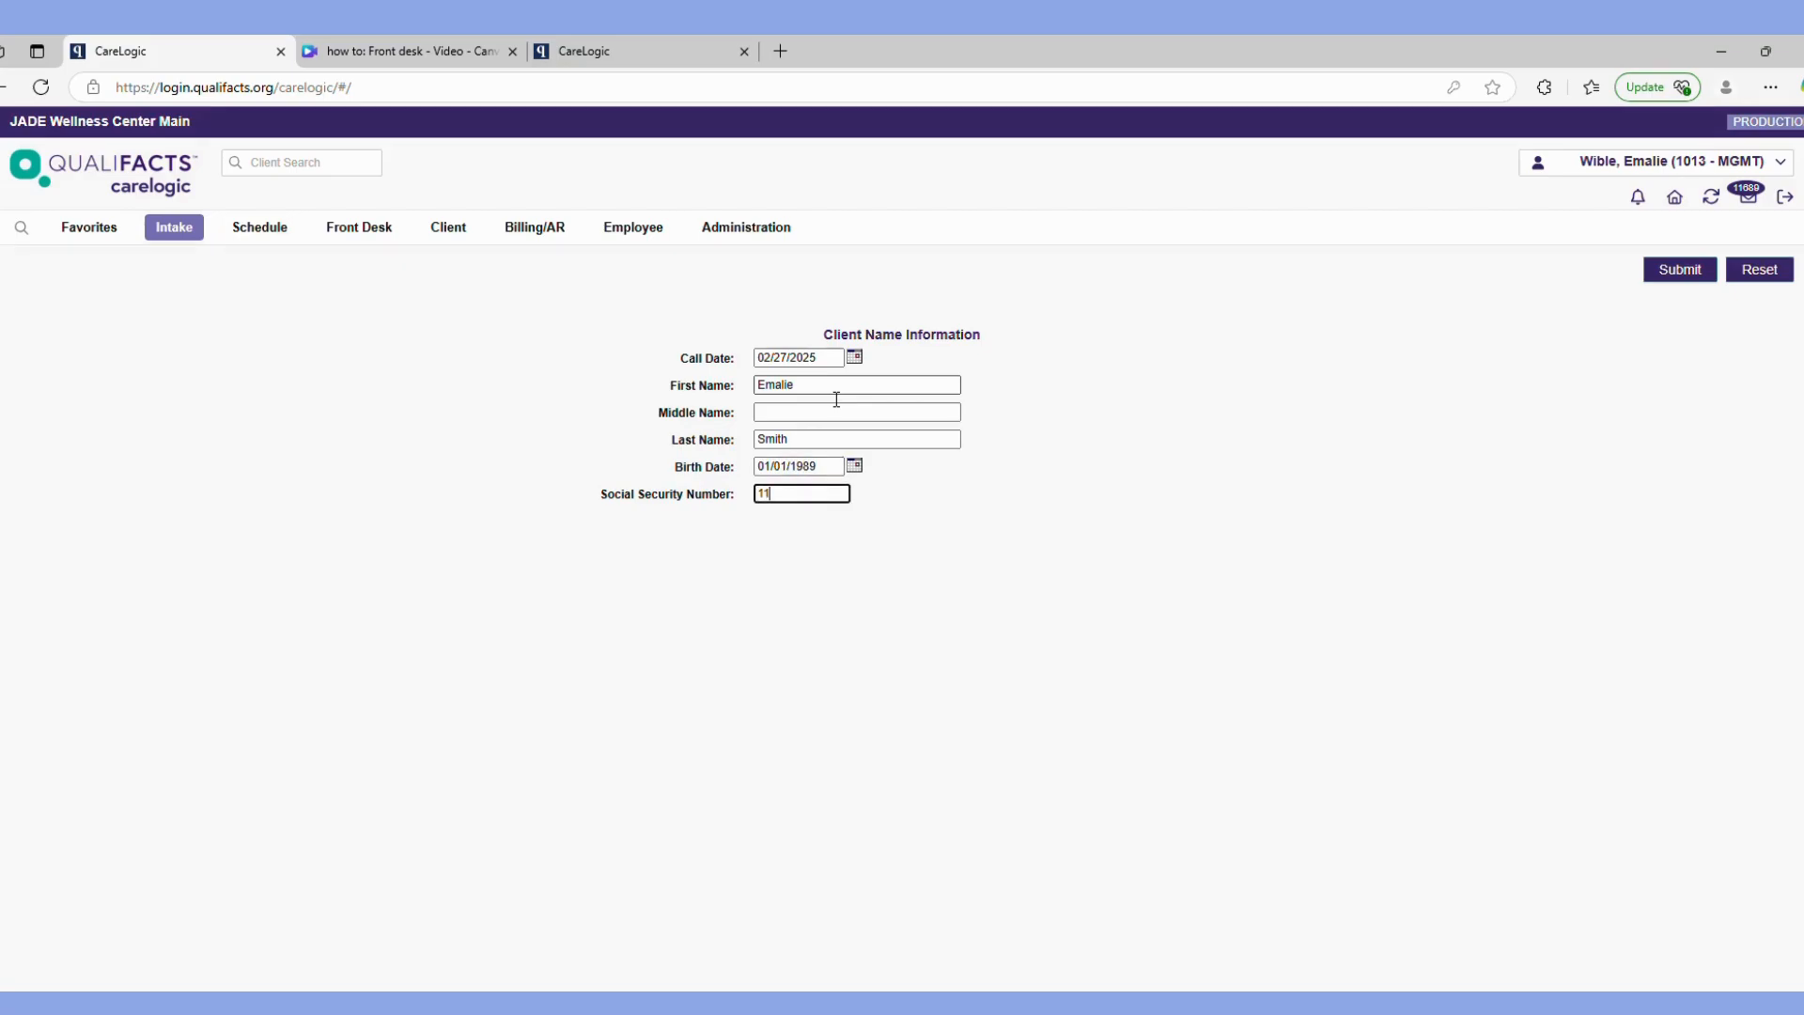
type("1552222")
left_click(1680, 270)
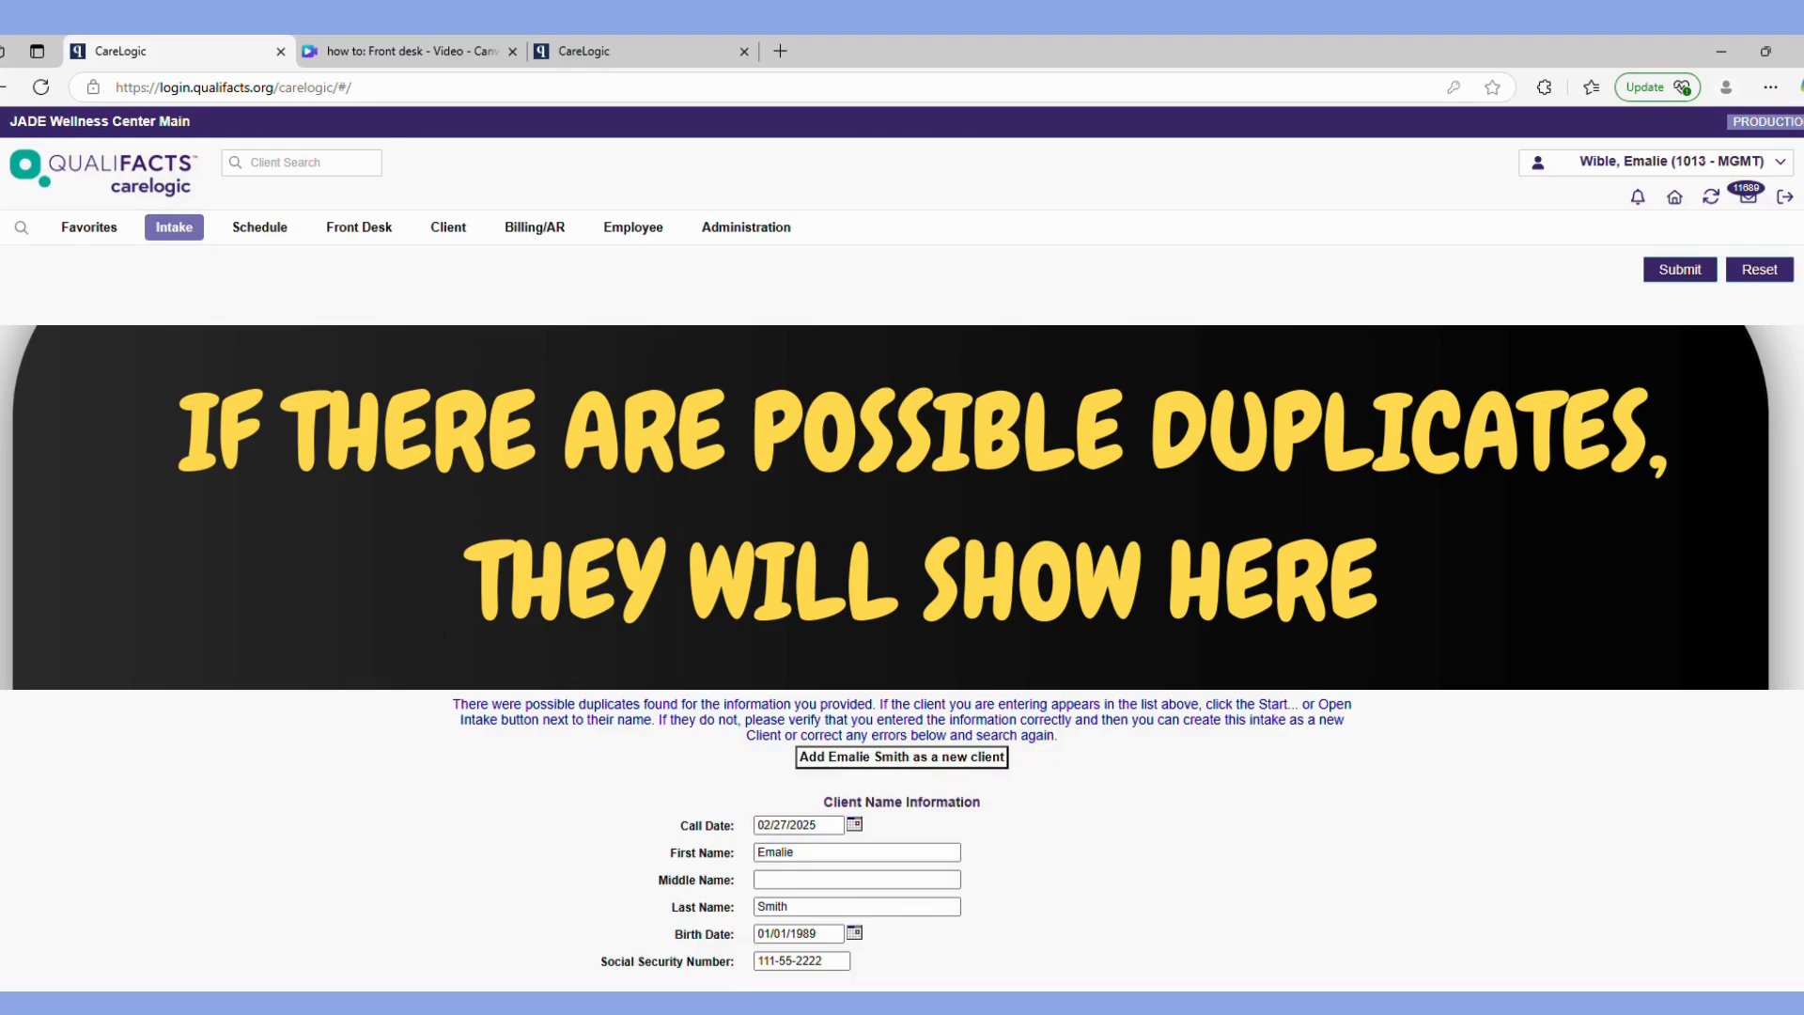
left_click(902, 757)
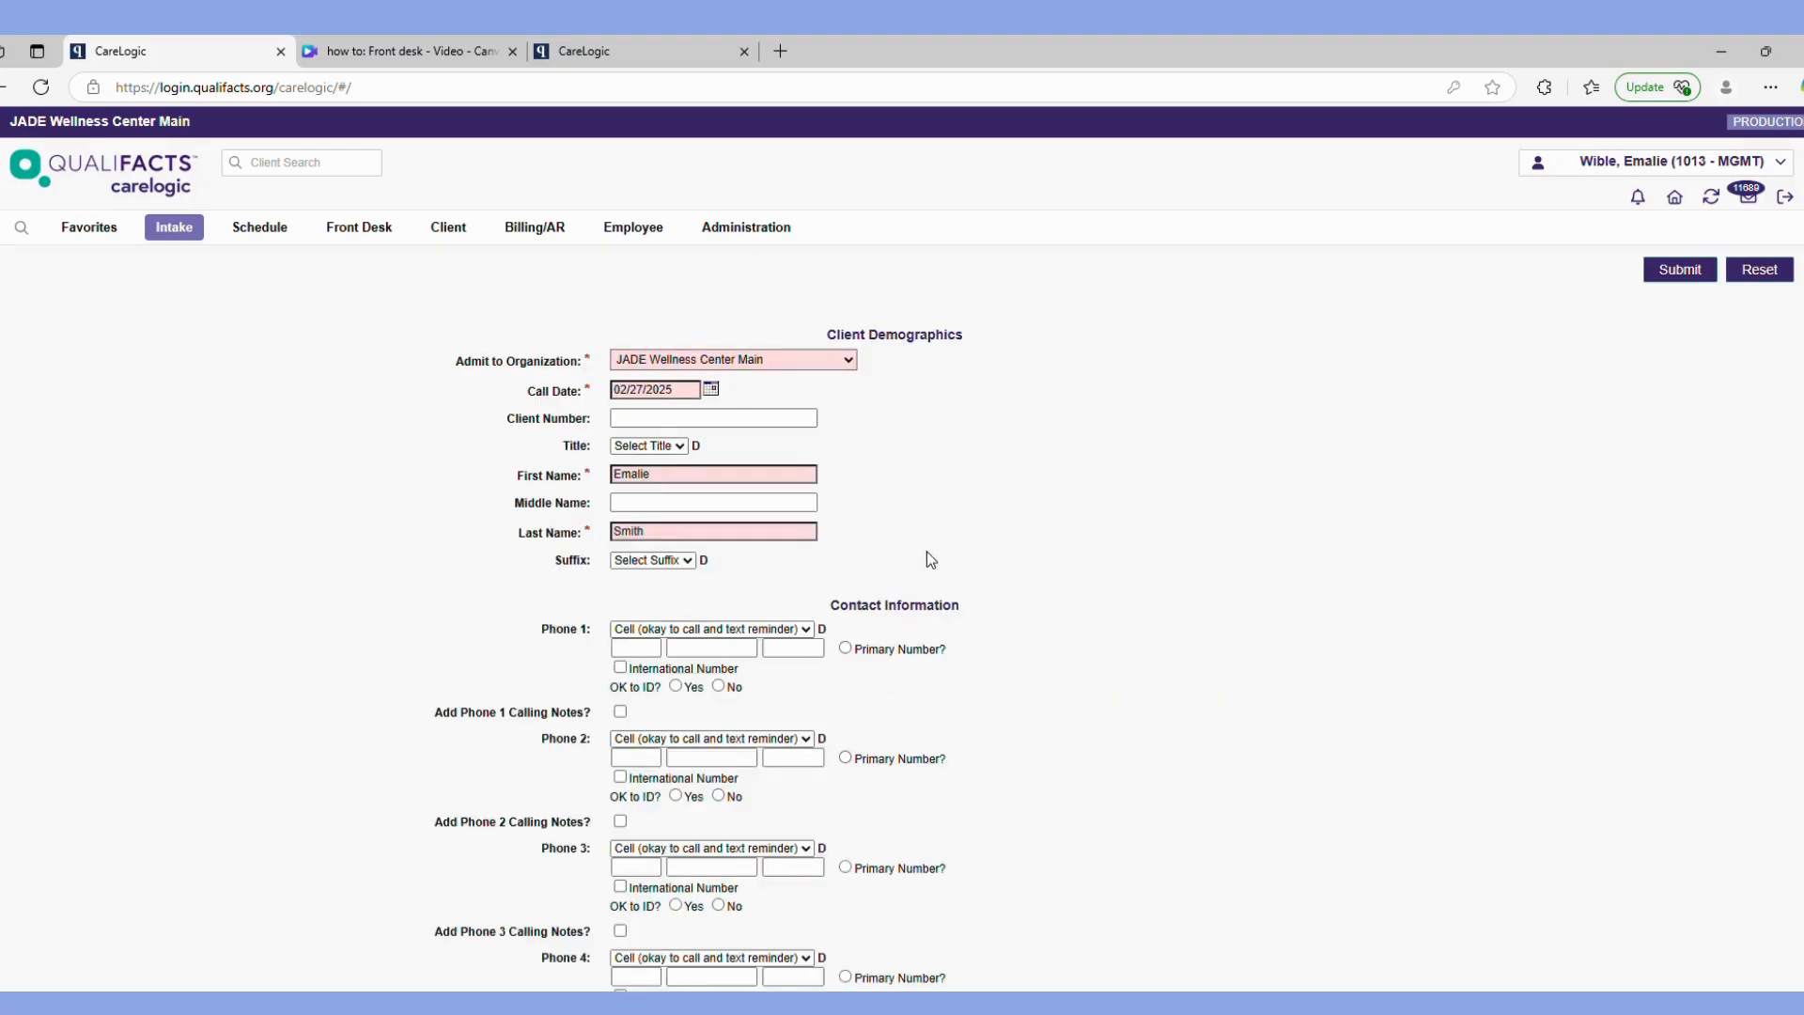
Enter the client's phone number as the primary number.
left_click(636, 551)
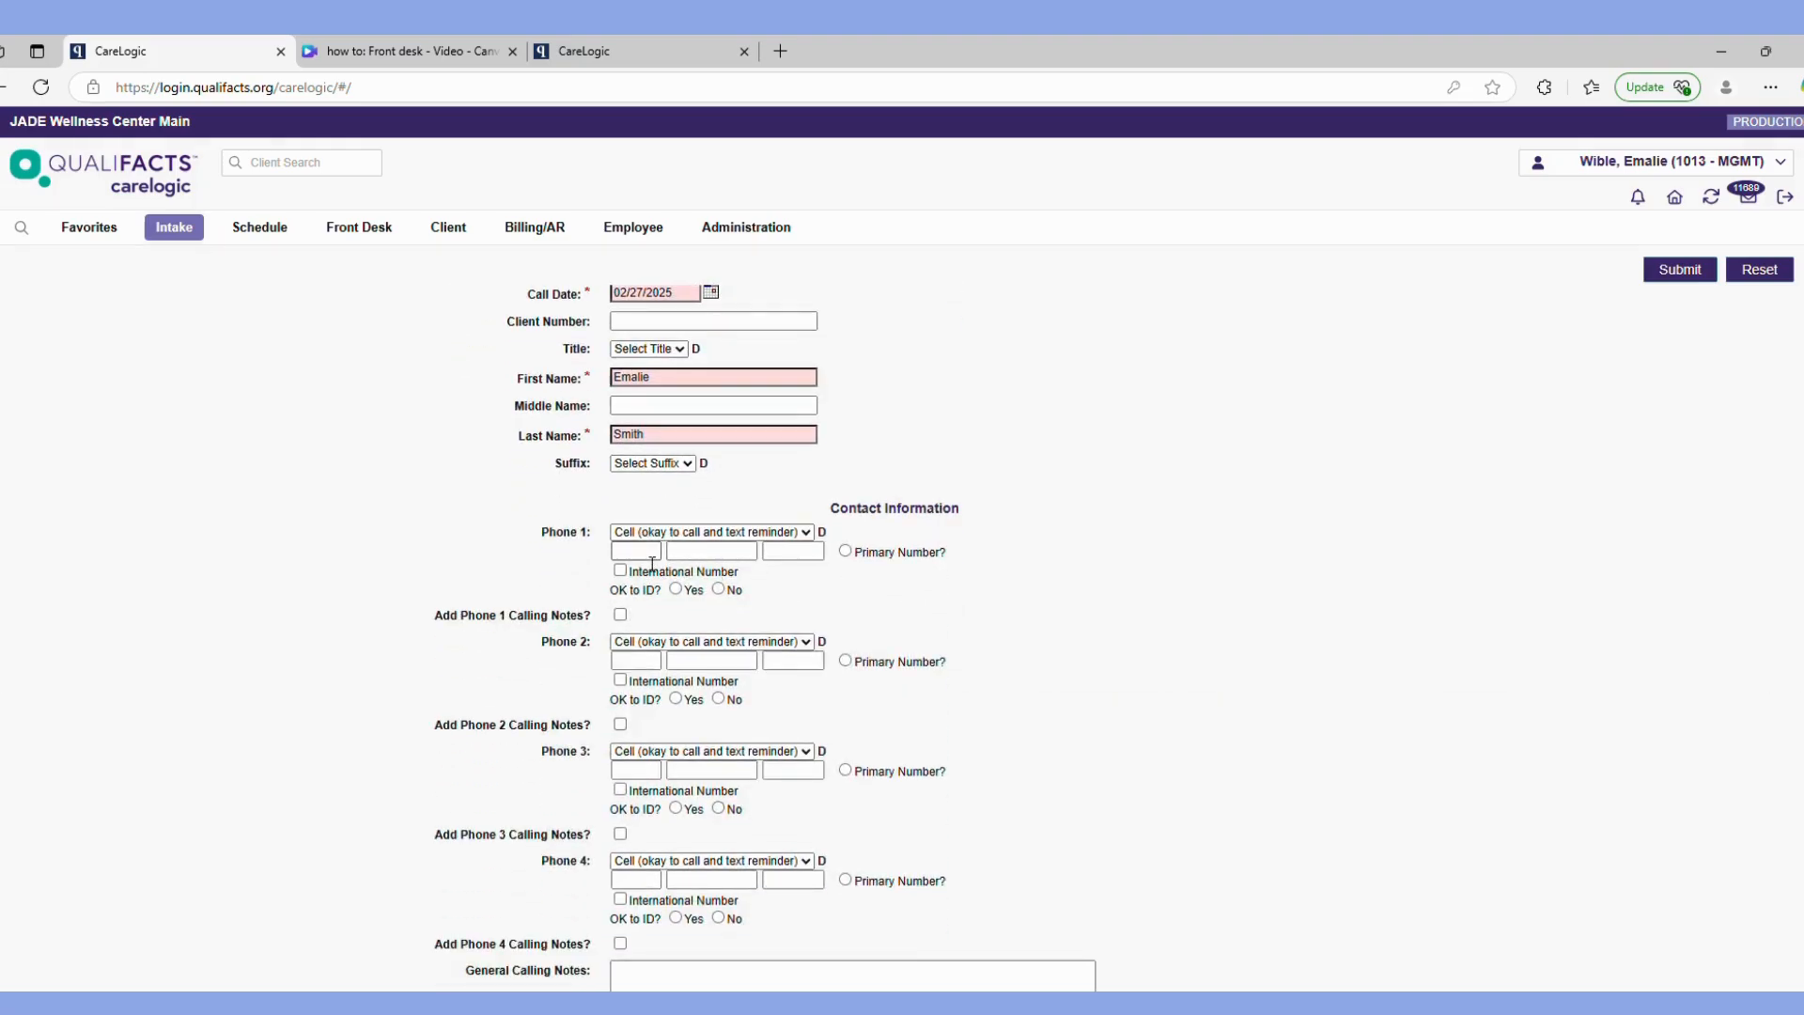
type("724327002")
left_click(846, 551)
scroll(961, 564, "down", 6)
Enter the client's street address and postal code, allow mail, and copy it to the mailing address.
left_click(636, 618)
type("1 North Pole Lane")
key("Tab")
key("Tab")
key("Tab")
key("Tab")
key("Tab")
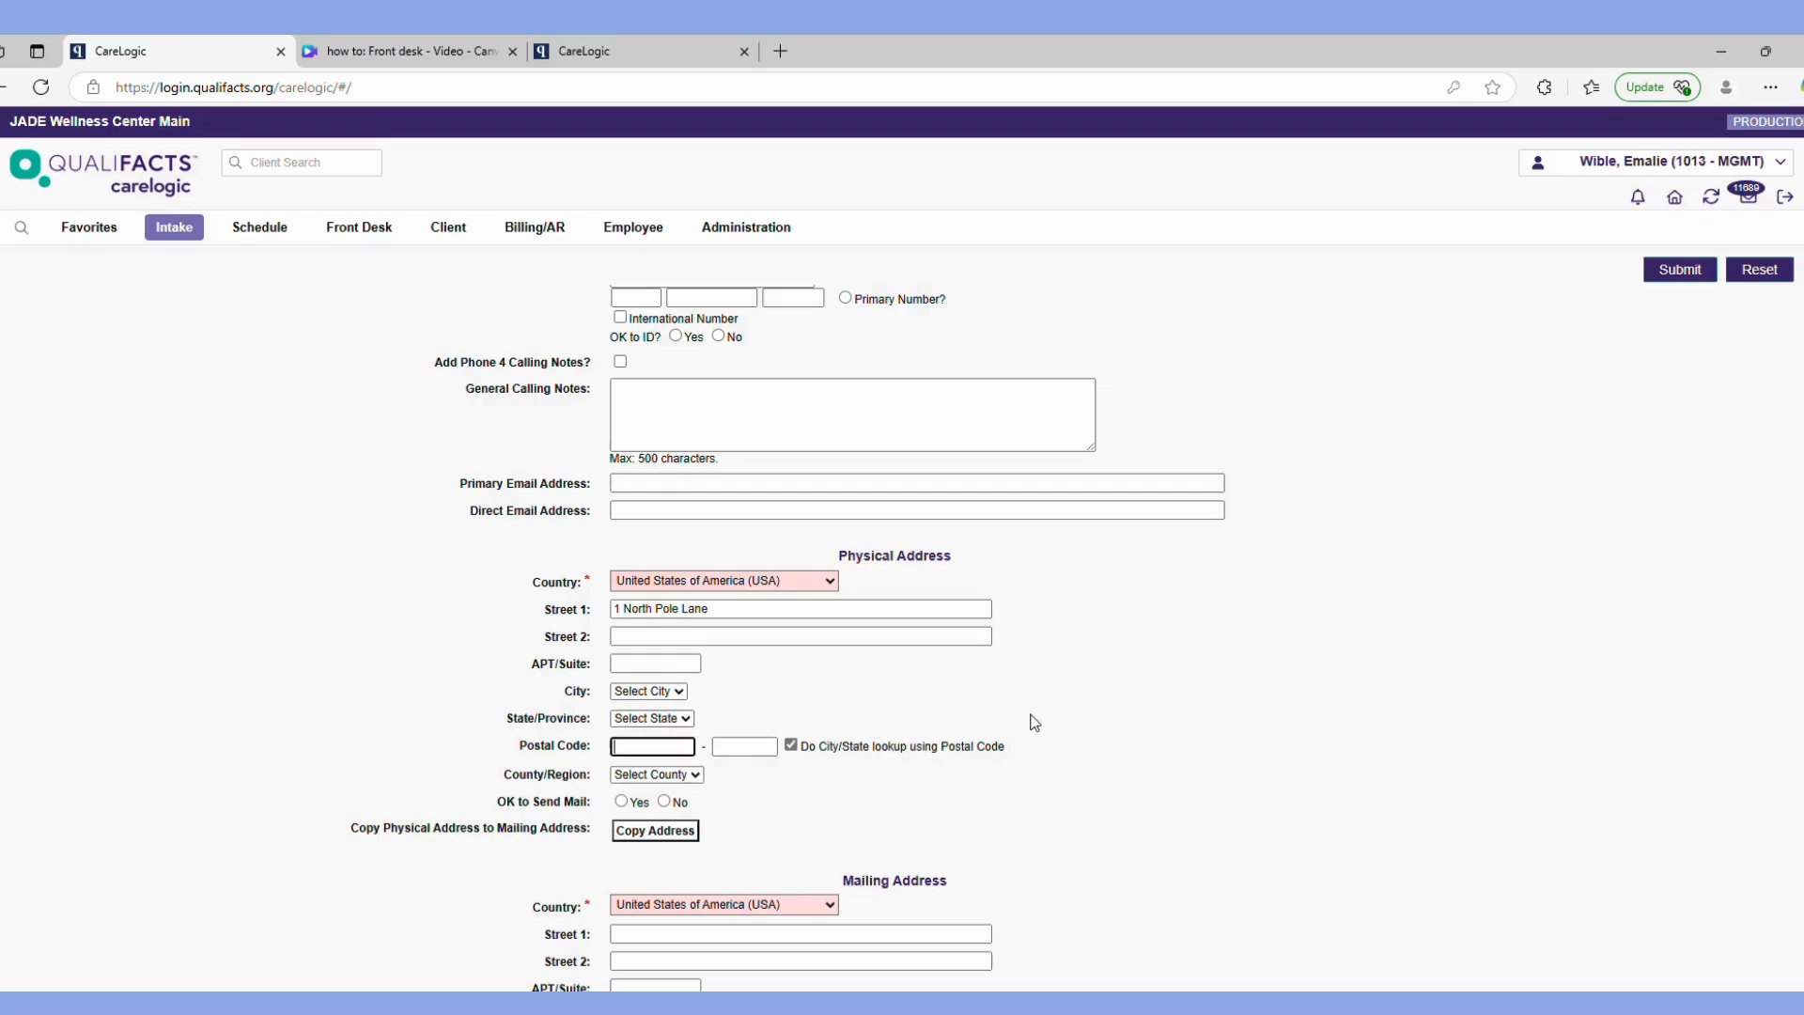
type("15146")
key("Tab")
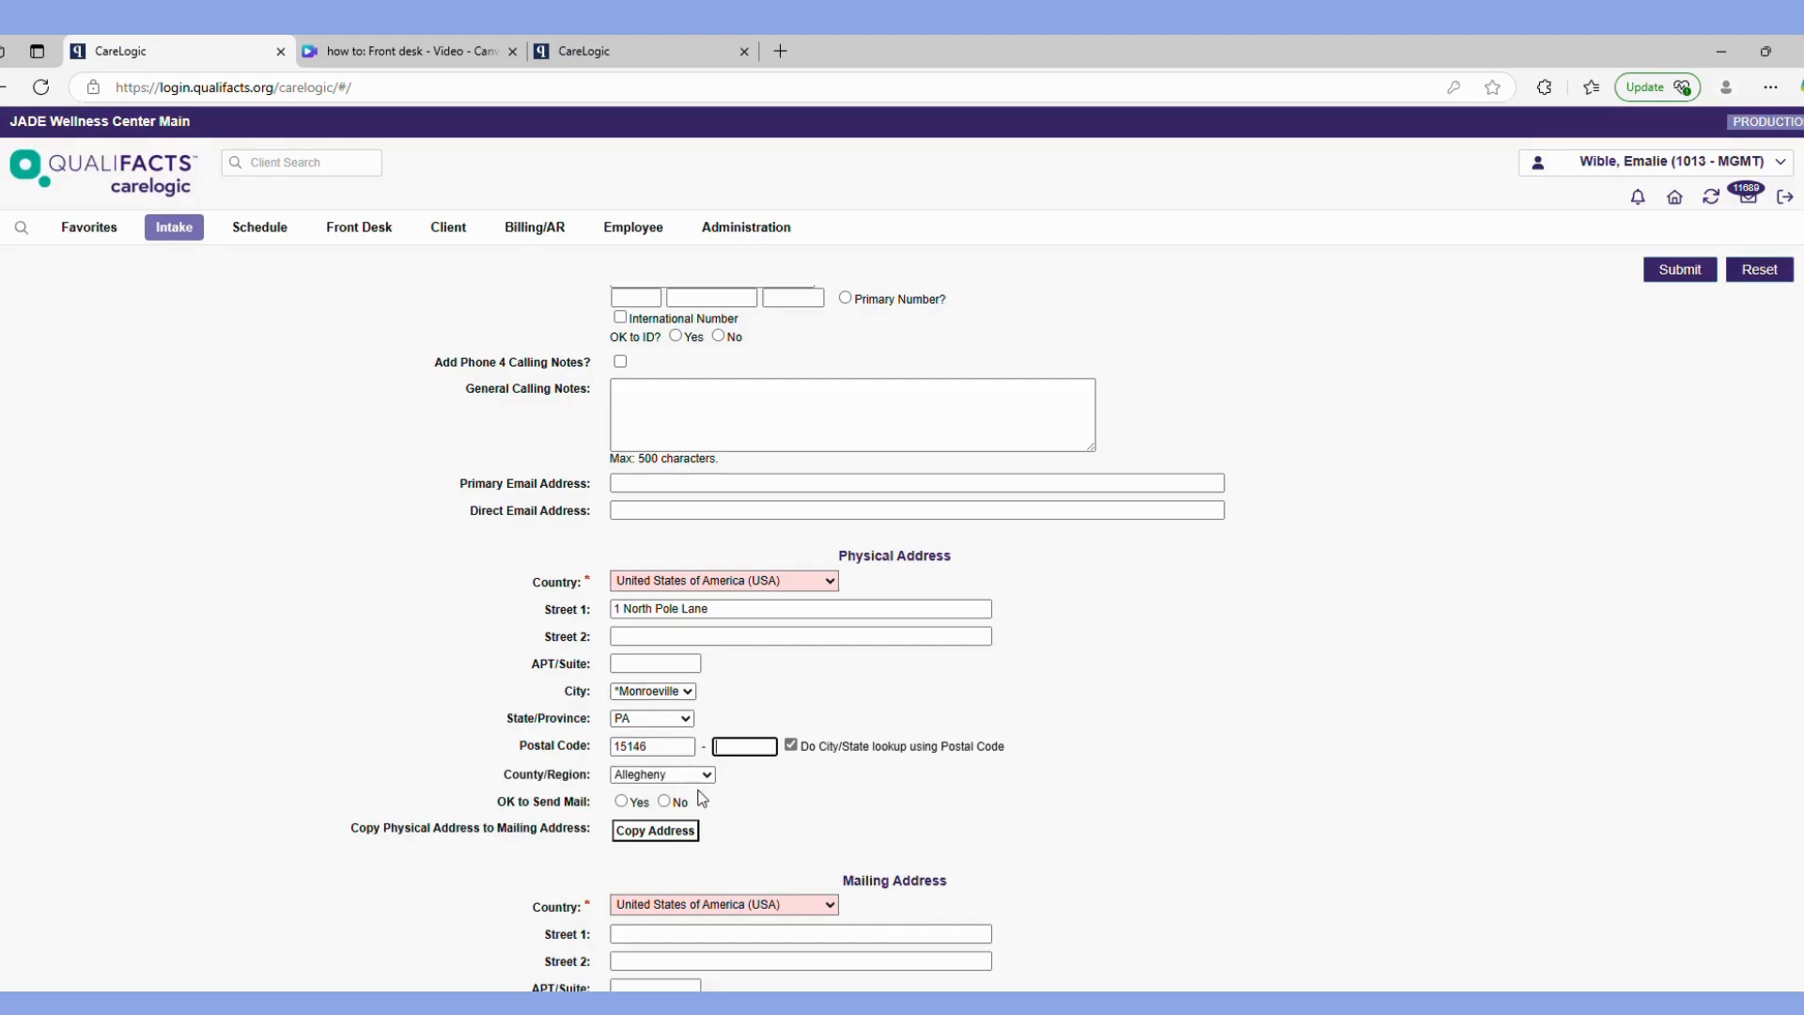
scroll(692, 803, "down", 1)
left_click(641, 711)
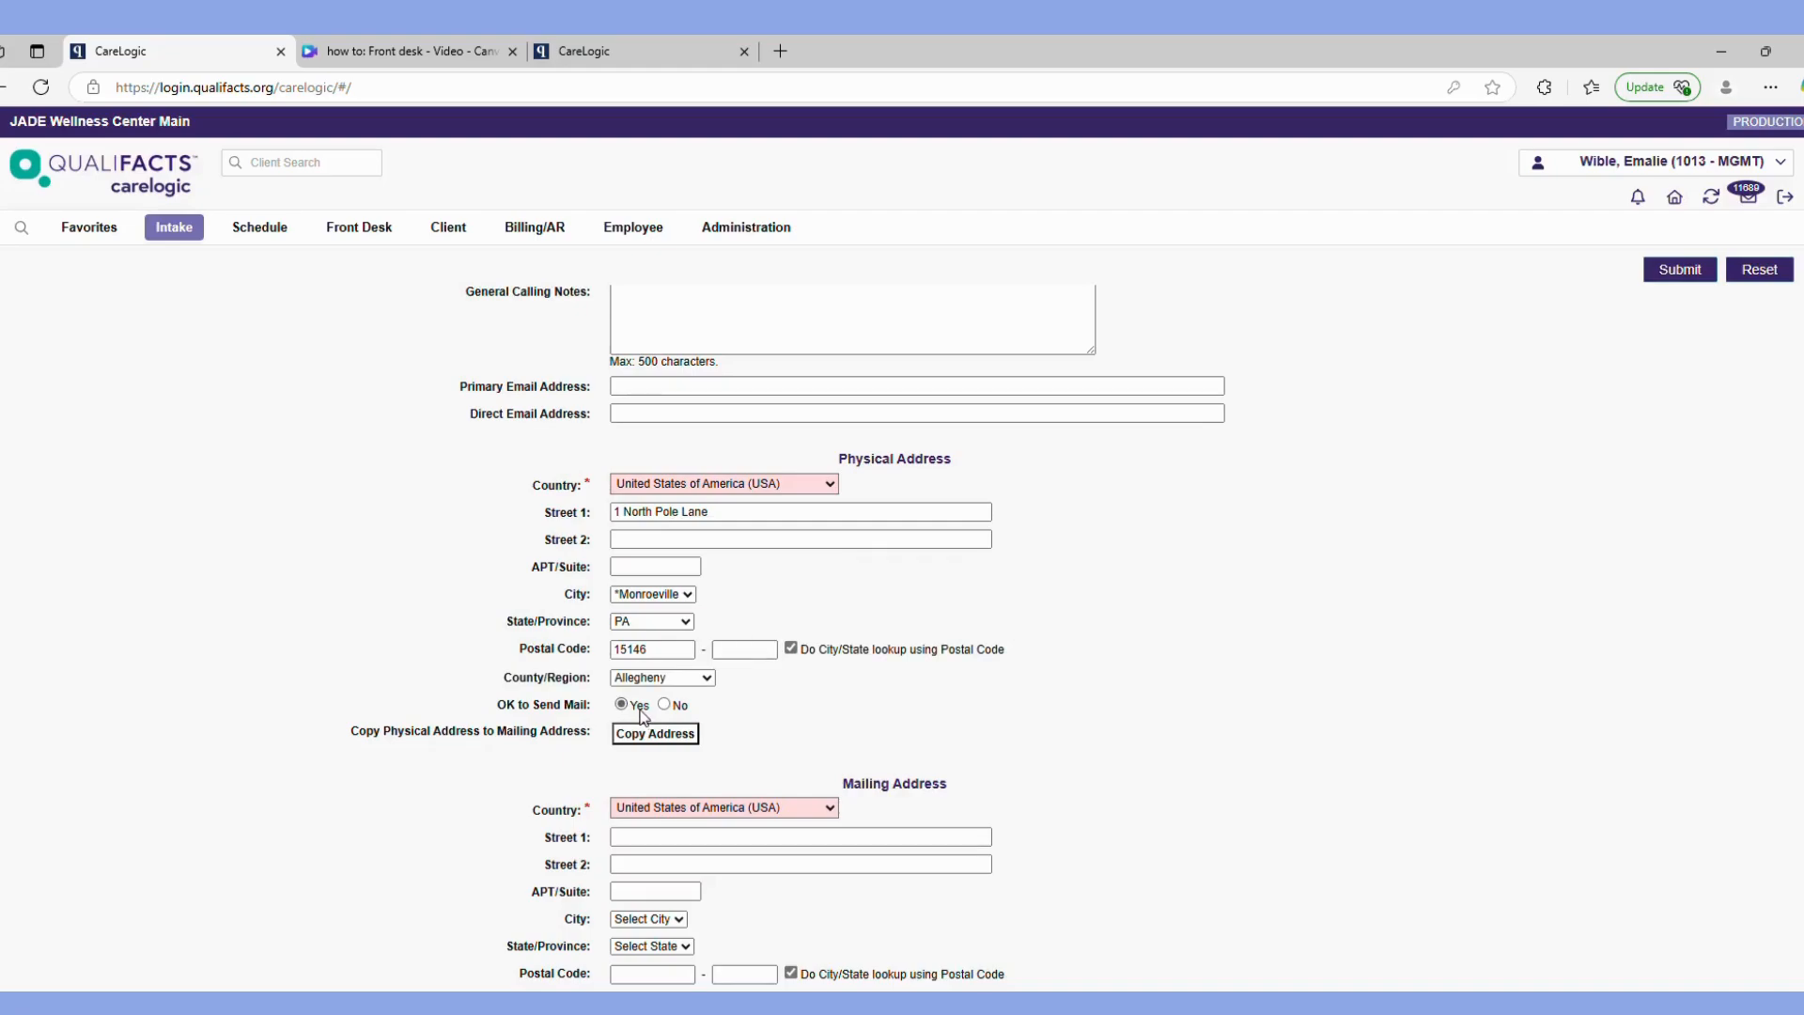
left_click(651, 734)
scroll(652, 739, "down", 4)
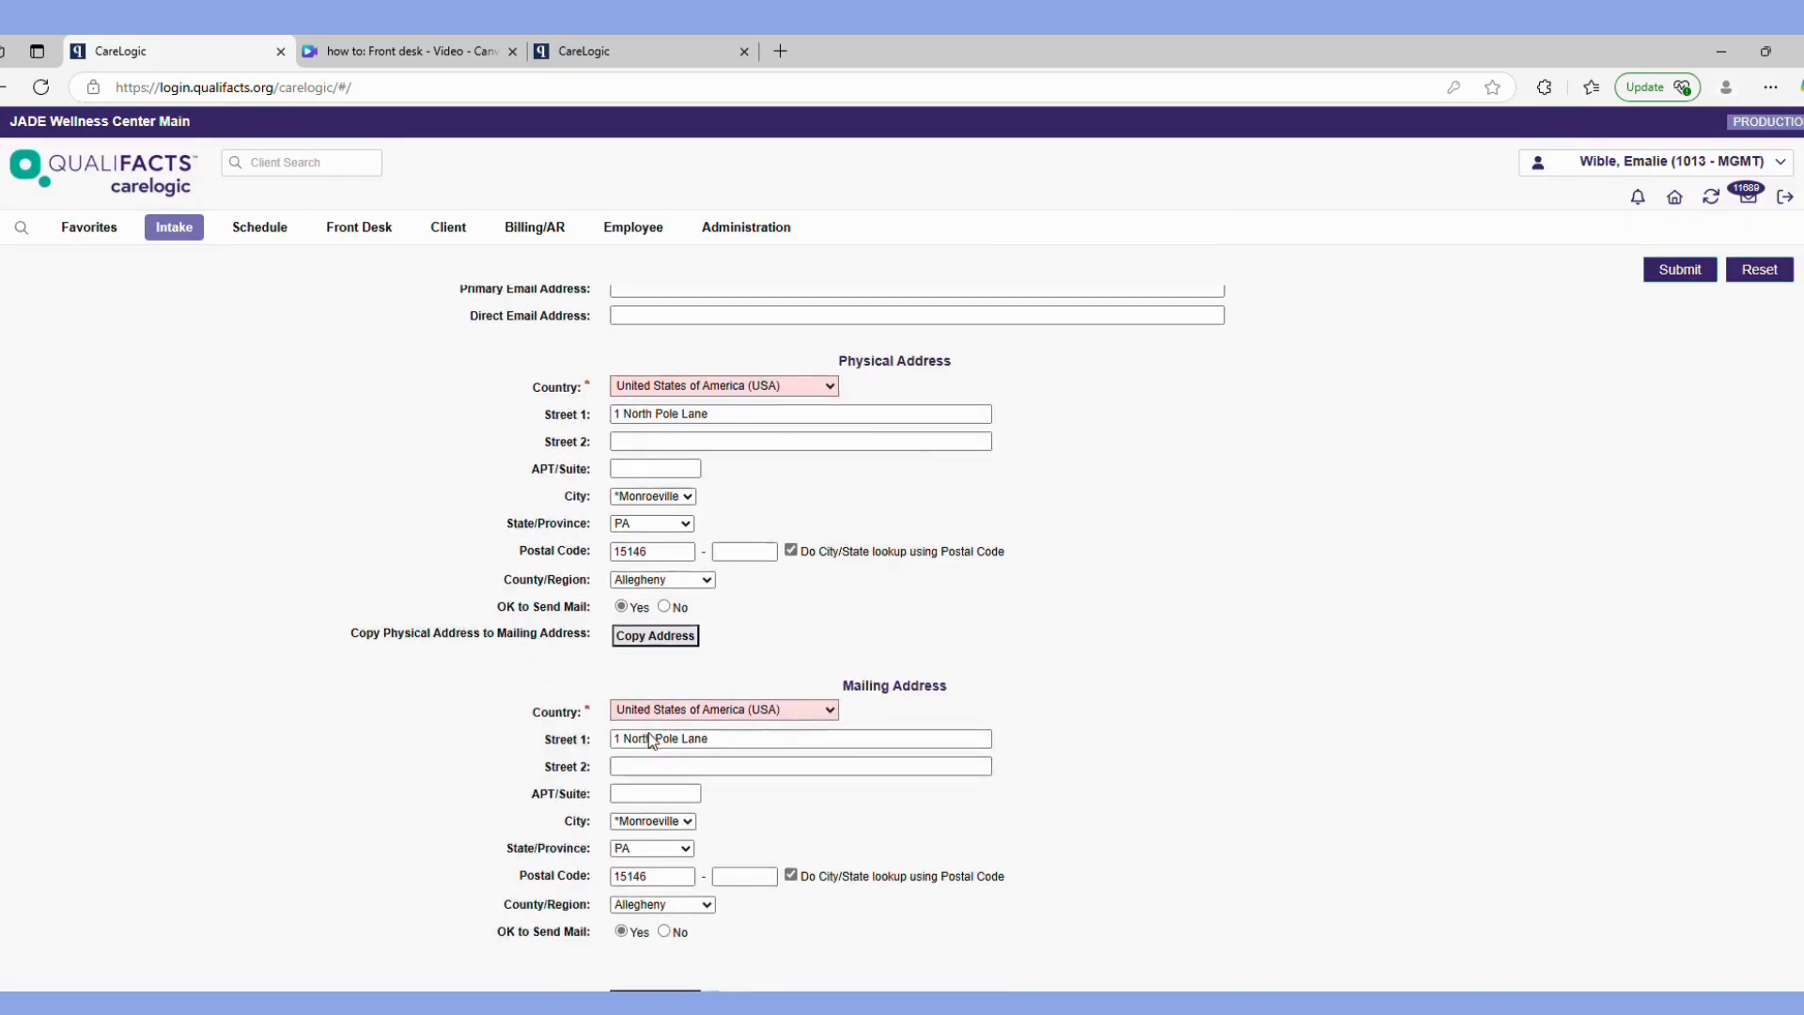
scroll(651, 740, "down", 2)
Set gender and birth sex to Female, pronouns She/Her/Hers, and mark identifies as female.
left_click(700, 583)
left_click(688, 606)
left_click(669, 682)
left_click(669, 632)
left_click(651, 704)
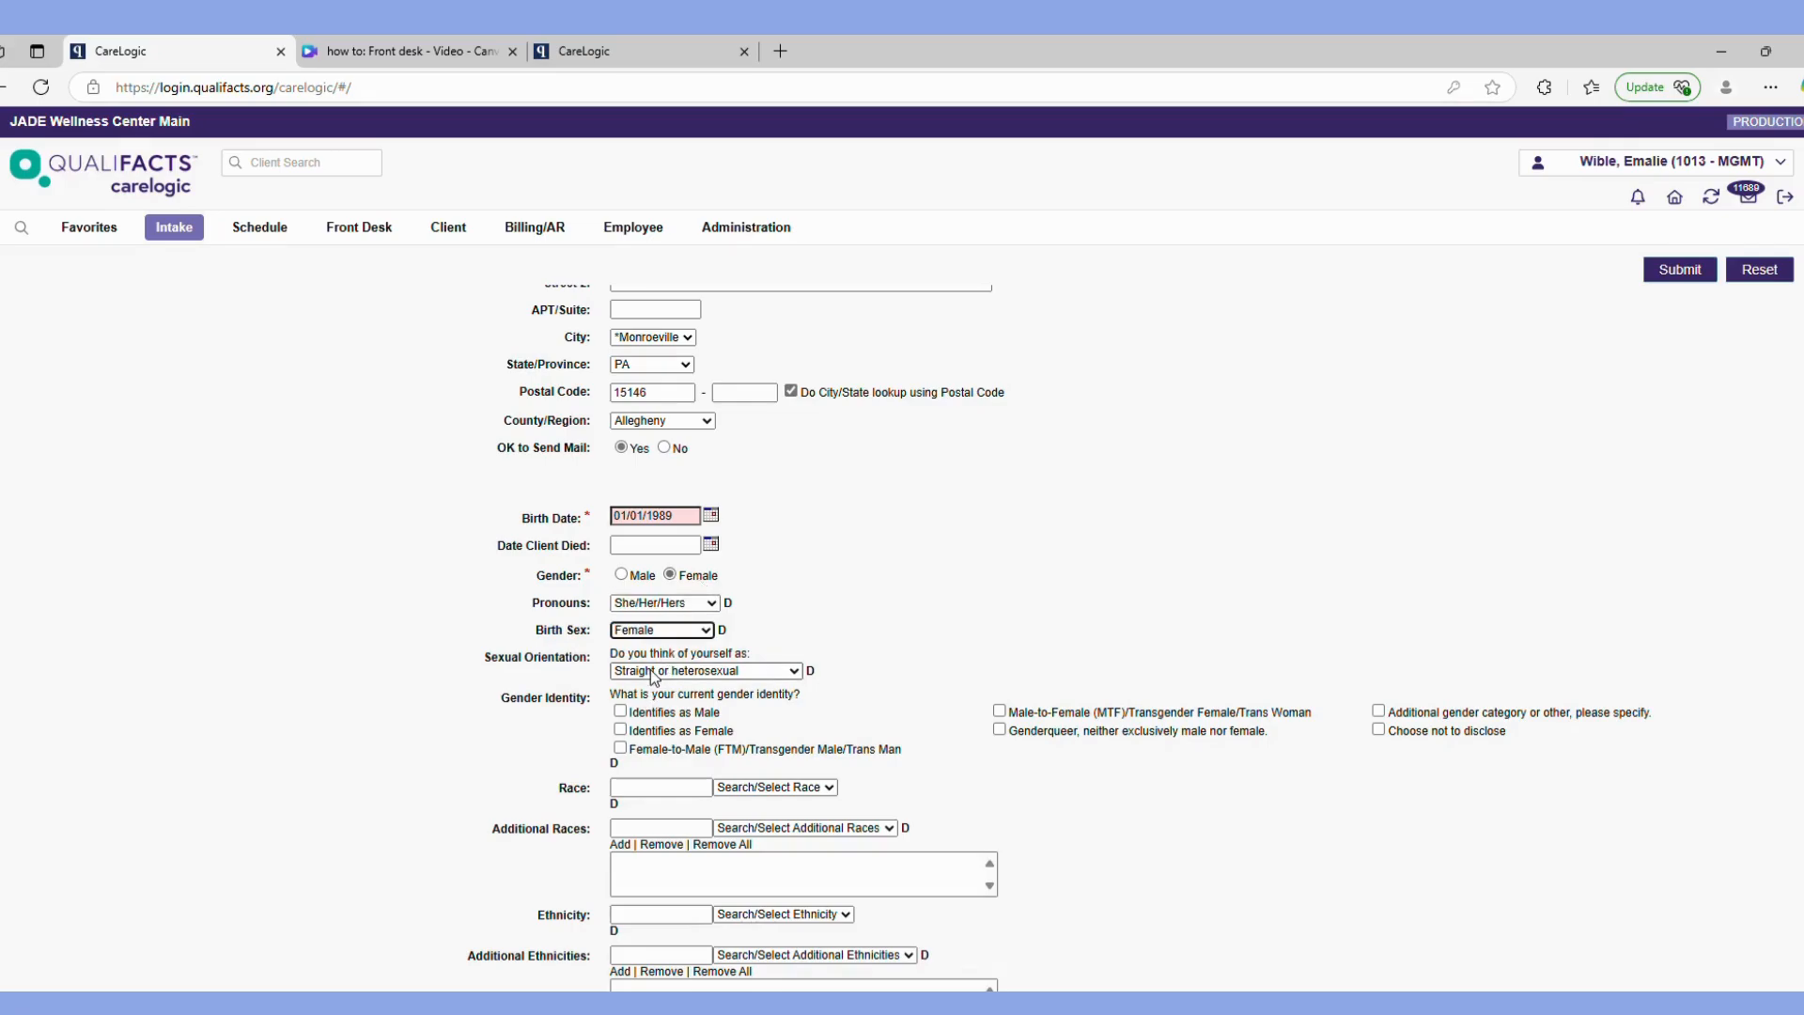
scroll(706, 752, "down", 1)
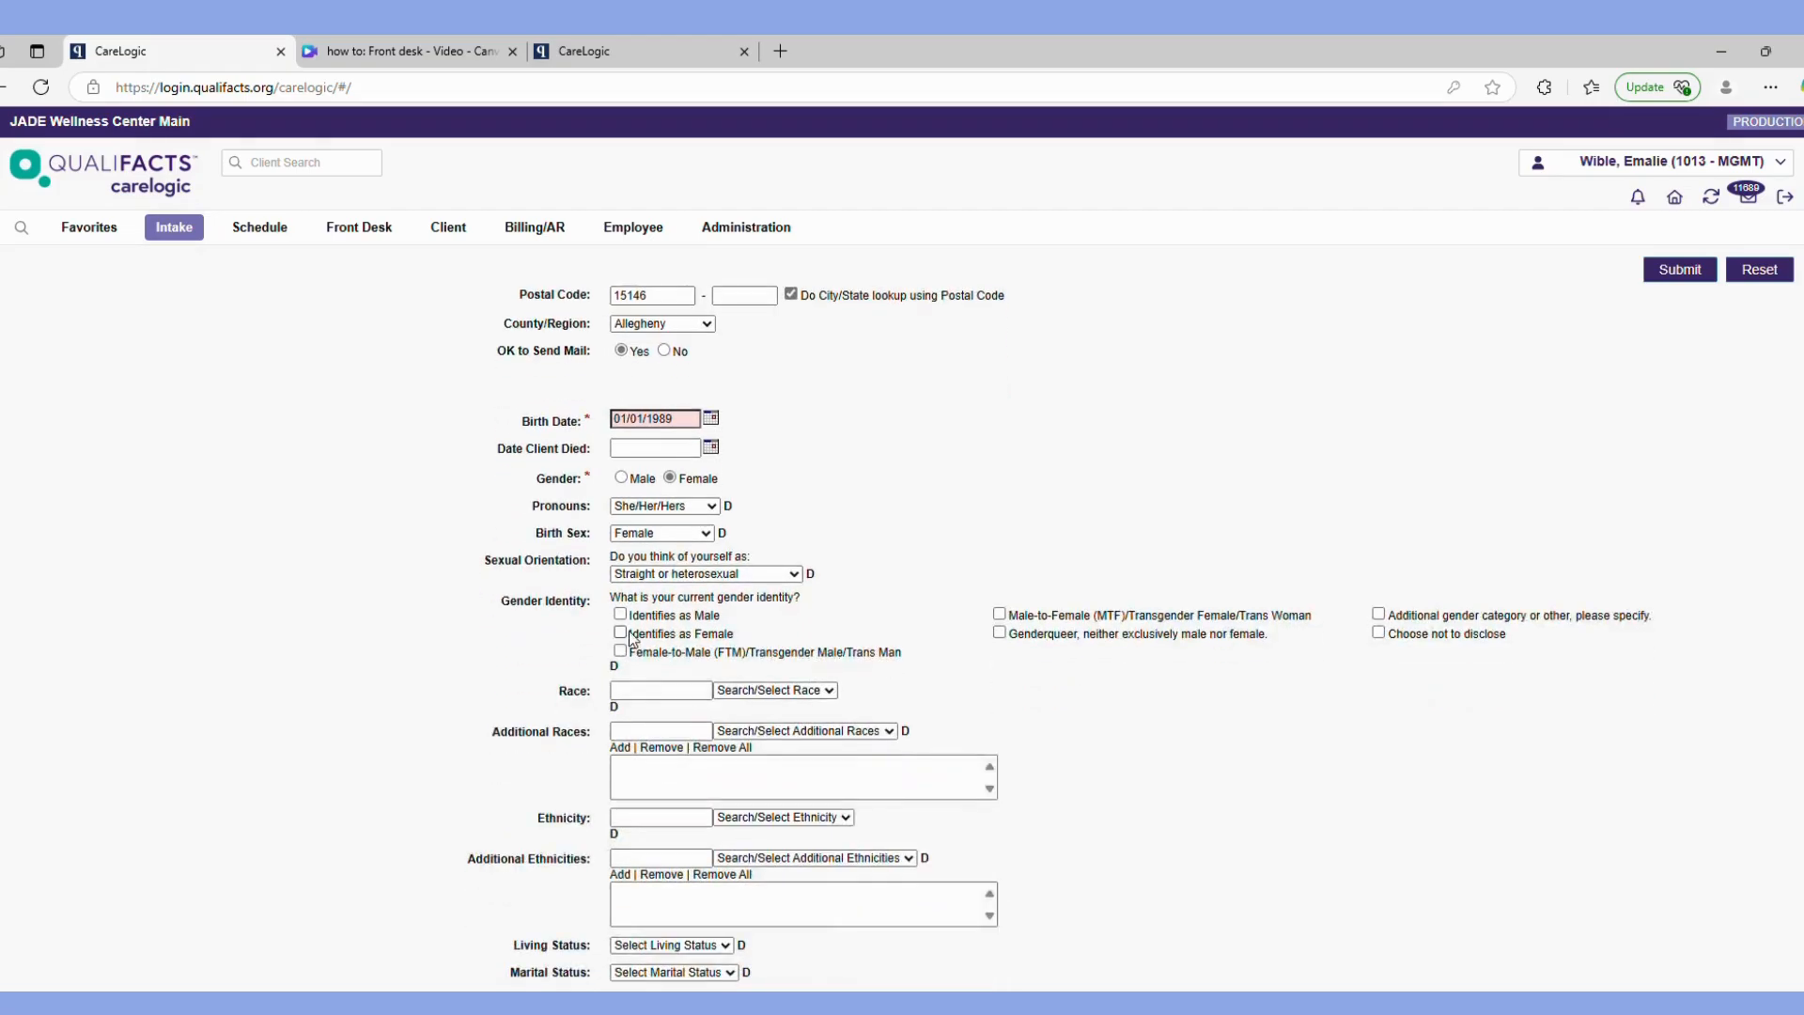
left_click(621, 632)
Set race to White and ethnicity to Not Hispanic or Latino.
left_click(645, 691)
type("whi")
key("Tab")
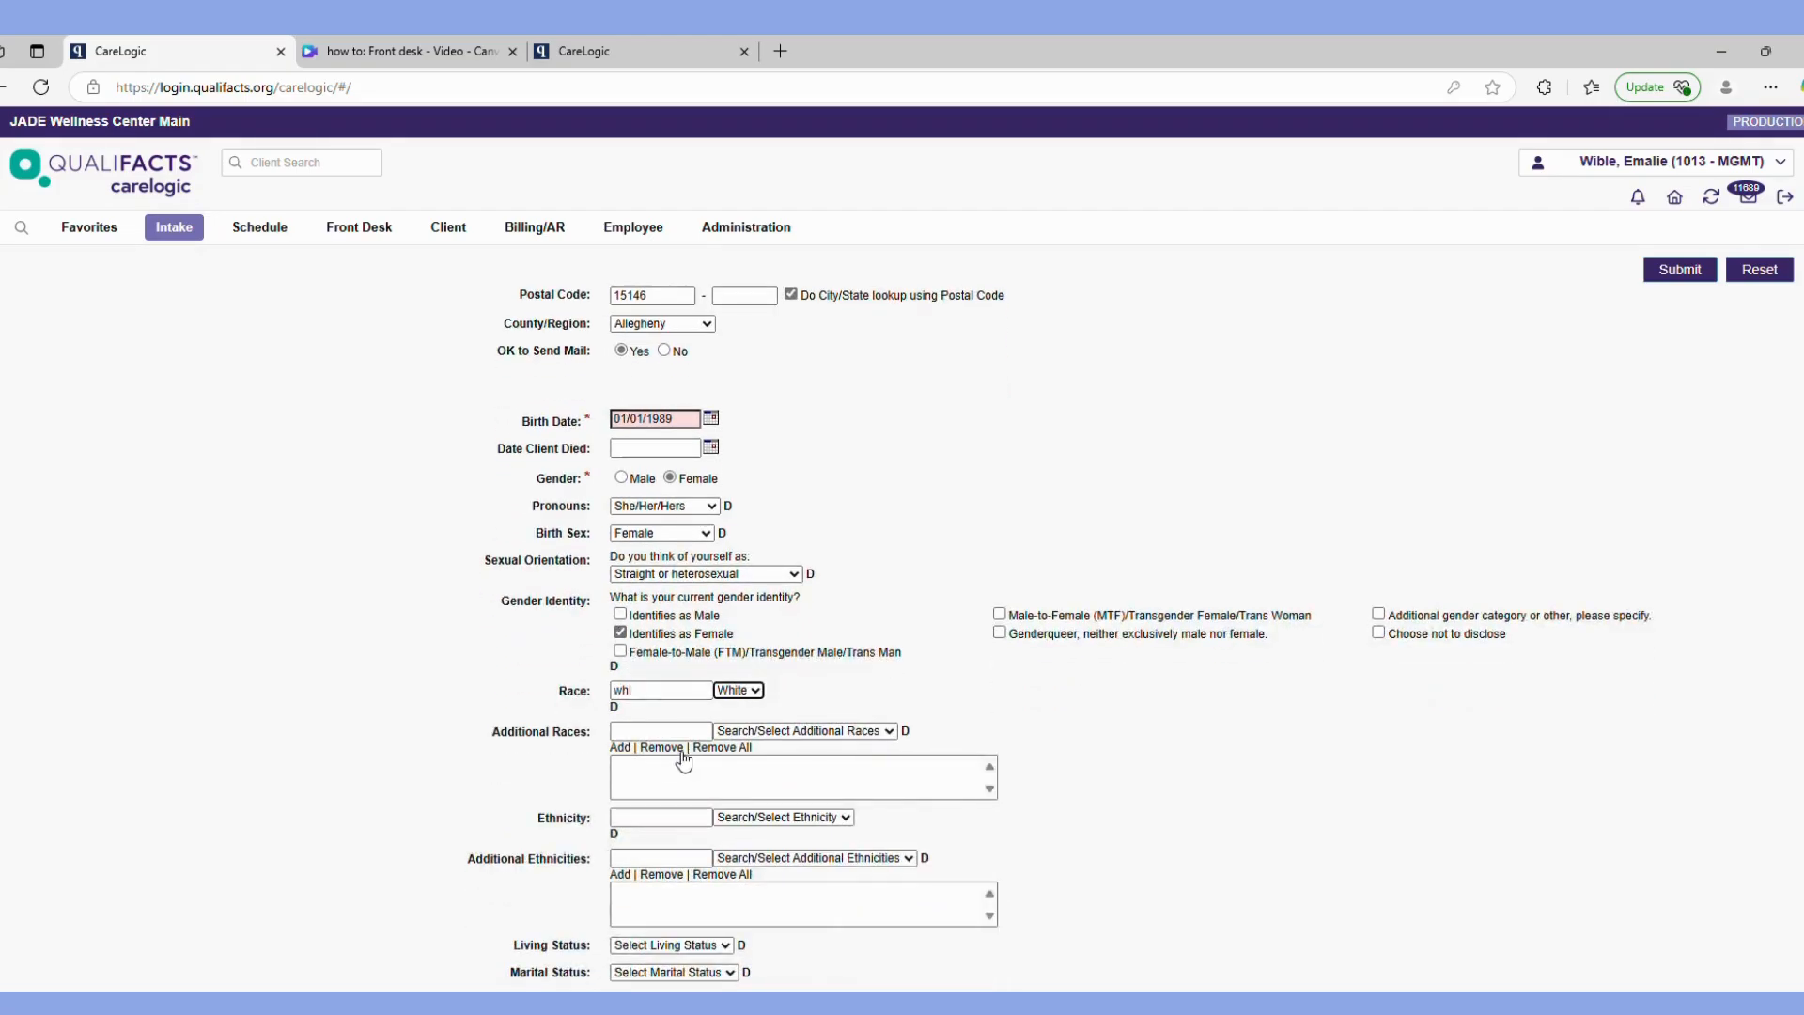
left_click(662, 820)
type("not")
key("Tab")
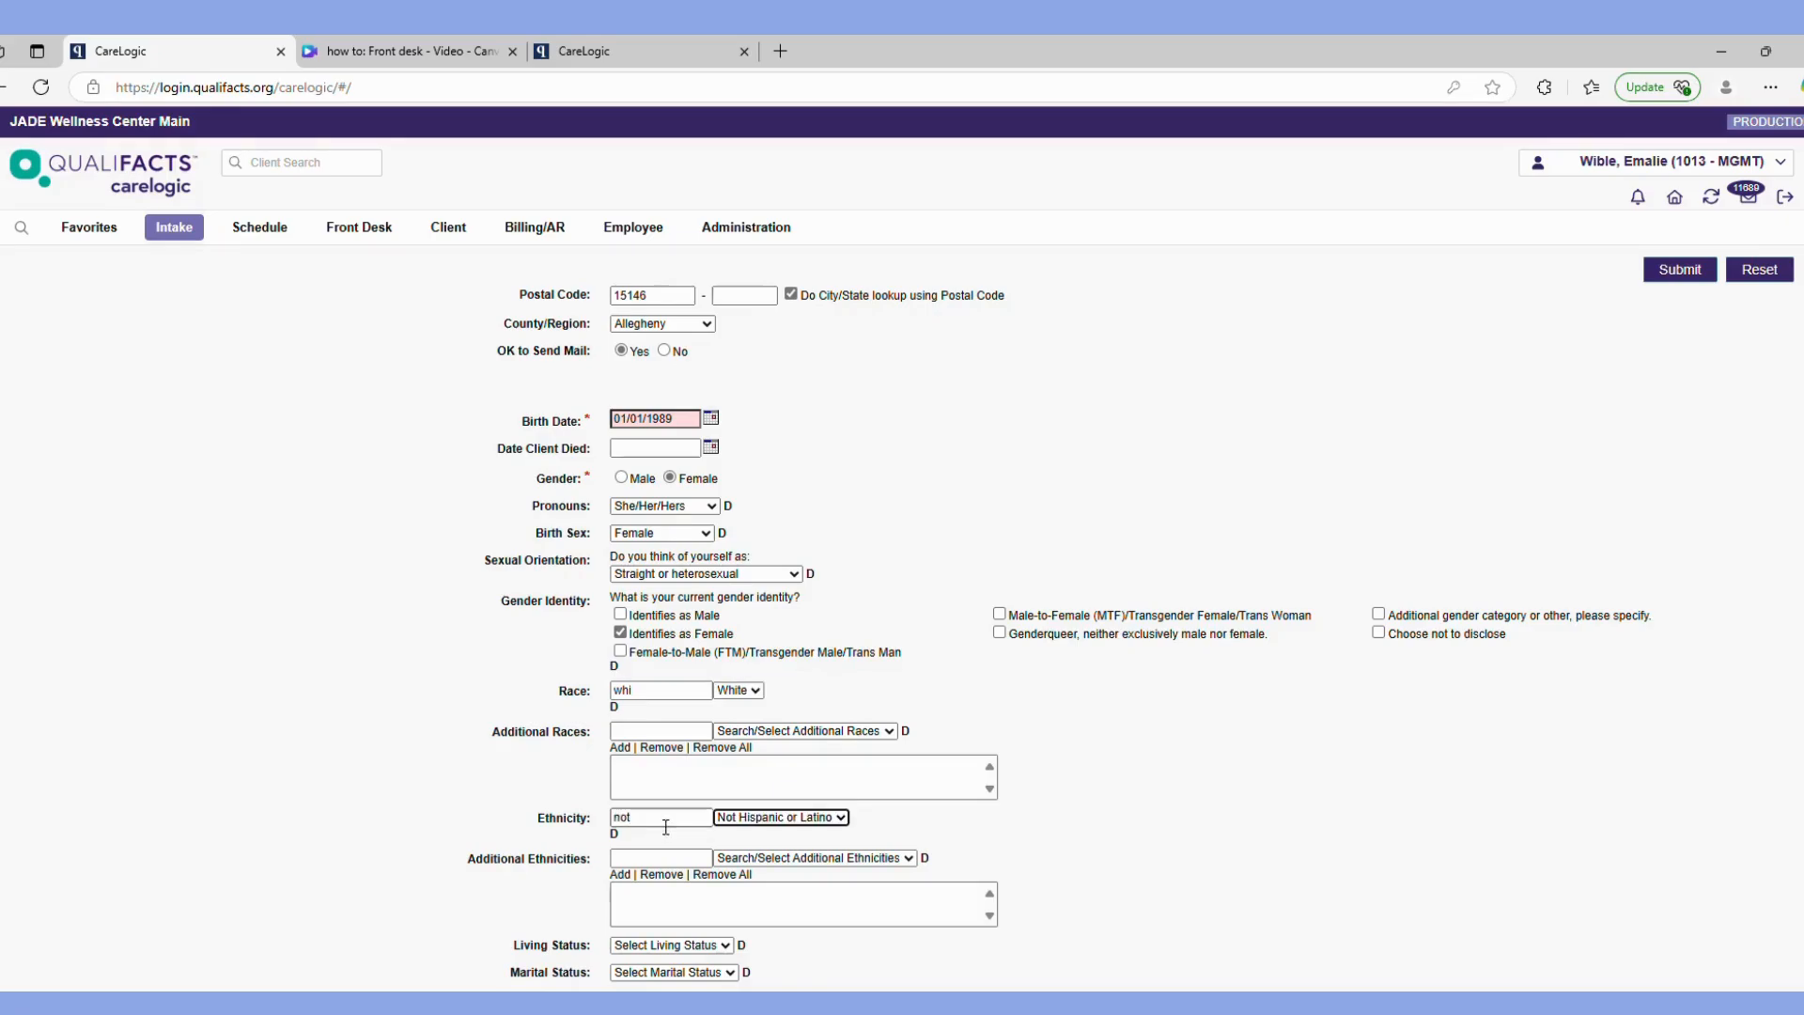
scroll(653, 827, "down", 2)
Set living status Self/Alone, marital status Married, and tobacco use as moderate cigarette smoker.
left_click(675, 754)
left_click(672, 891)
left_click(656, 780)
left_click(648, 816)
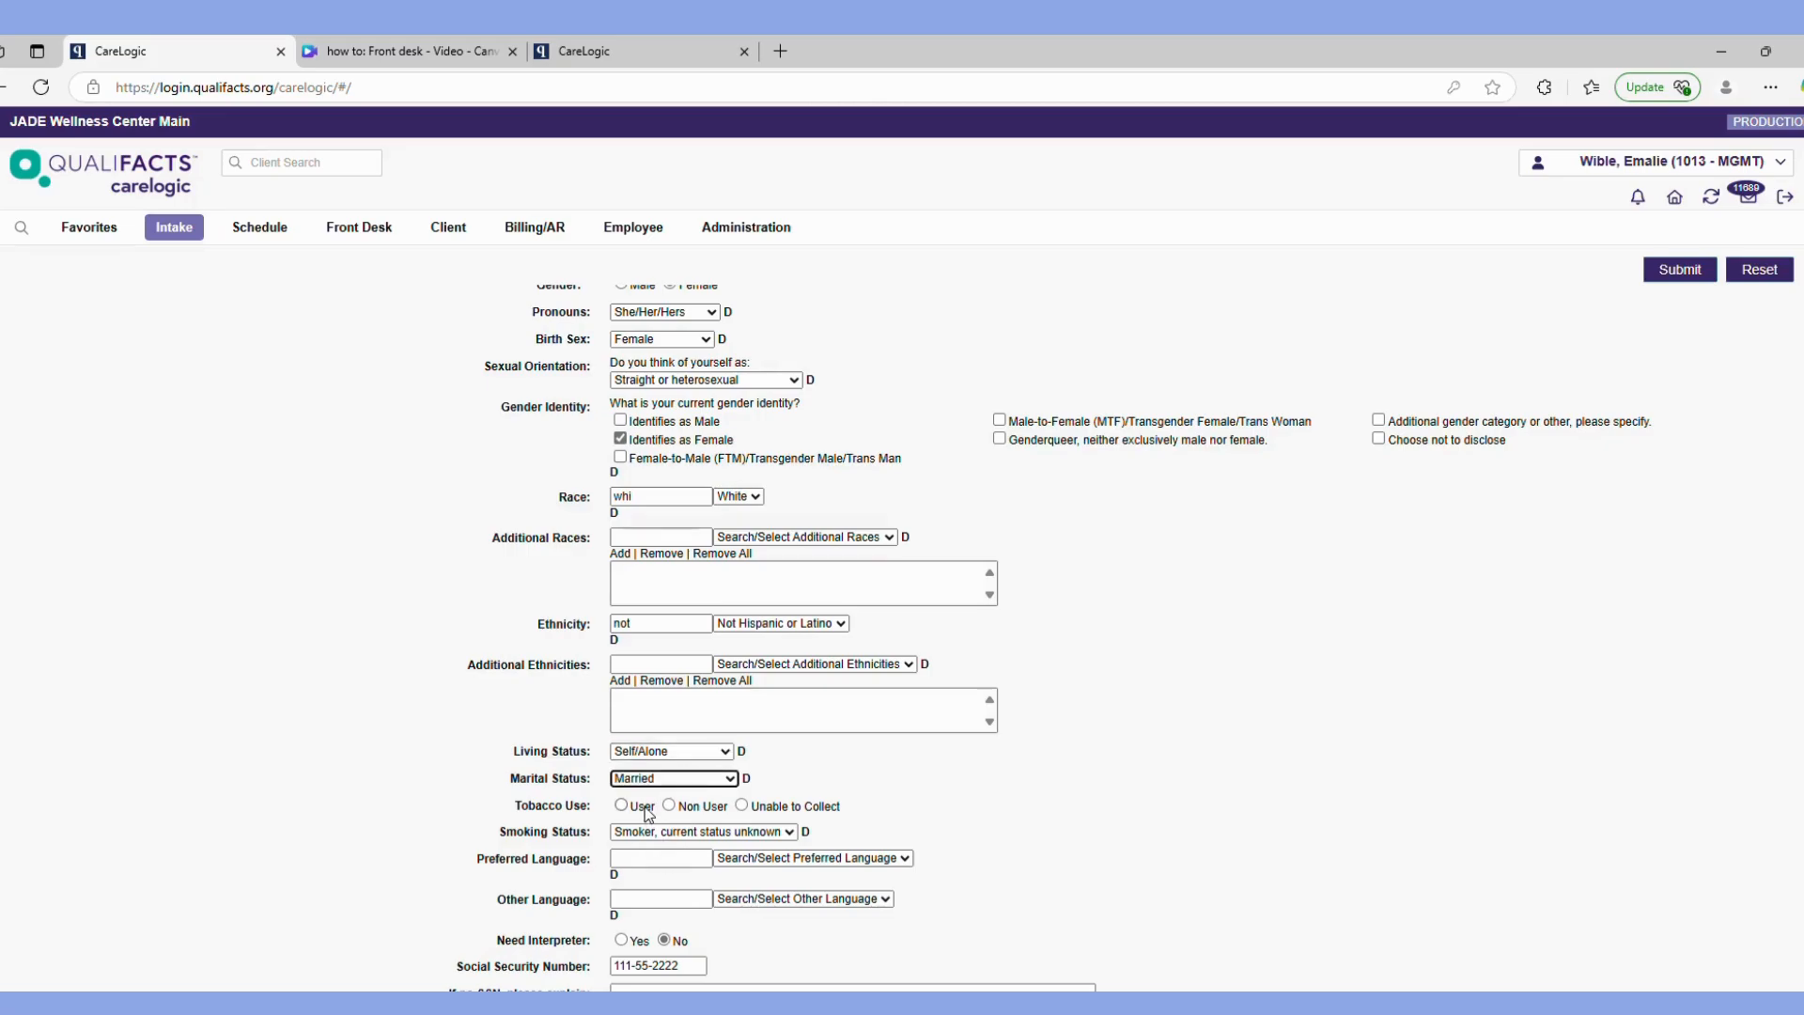
left_click(646, 808)
left_click(647, 848)
scroll(647, 848, "down", 2)
Set preferred language to English and submit the demographics.
left_click(663, 763)
type("eng")
key("Tab")
scroll(662, 769, "down", 2)
scroll(662, 770, "down", 2)
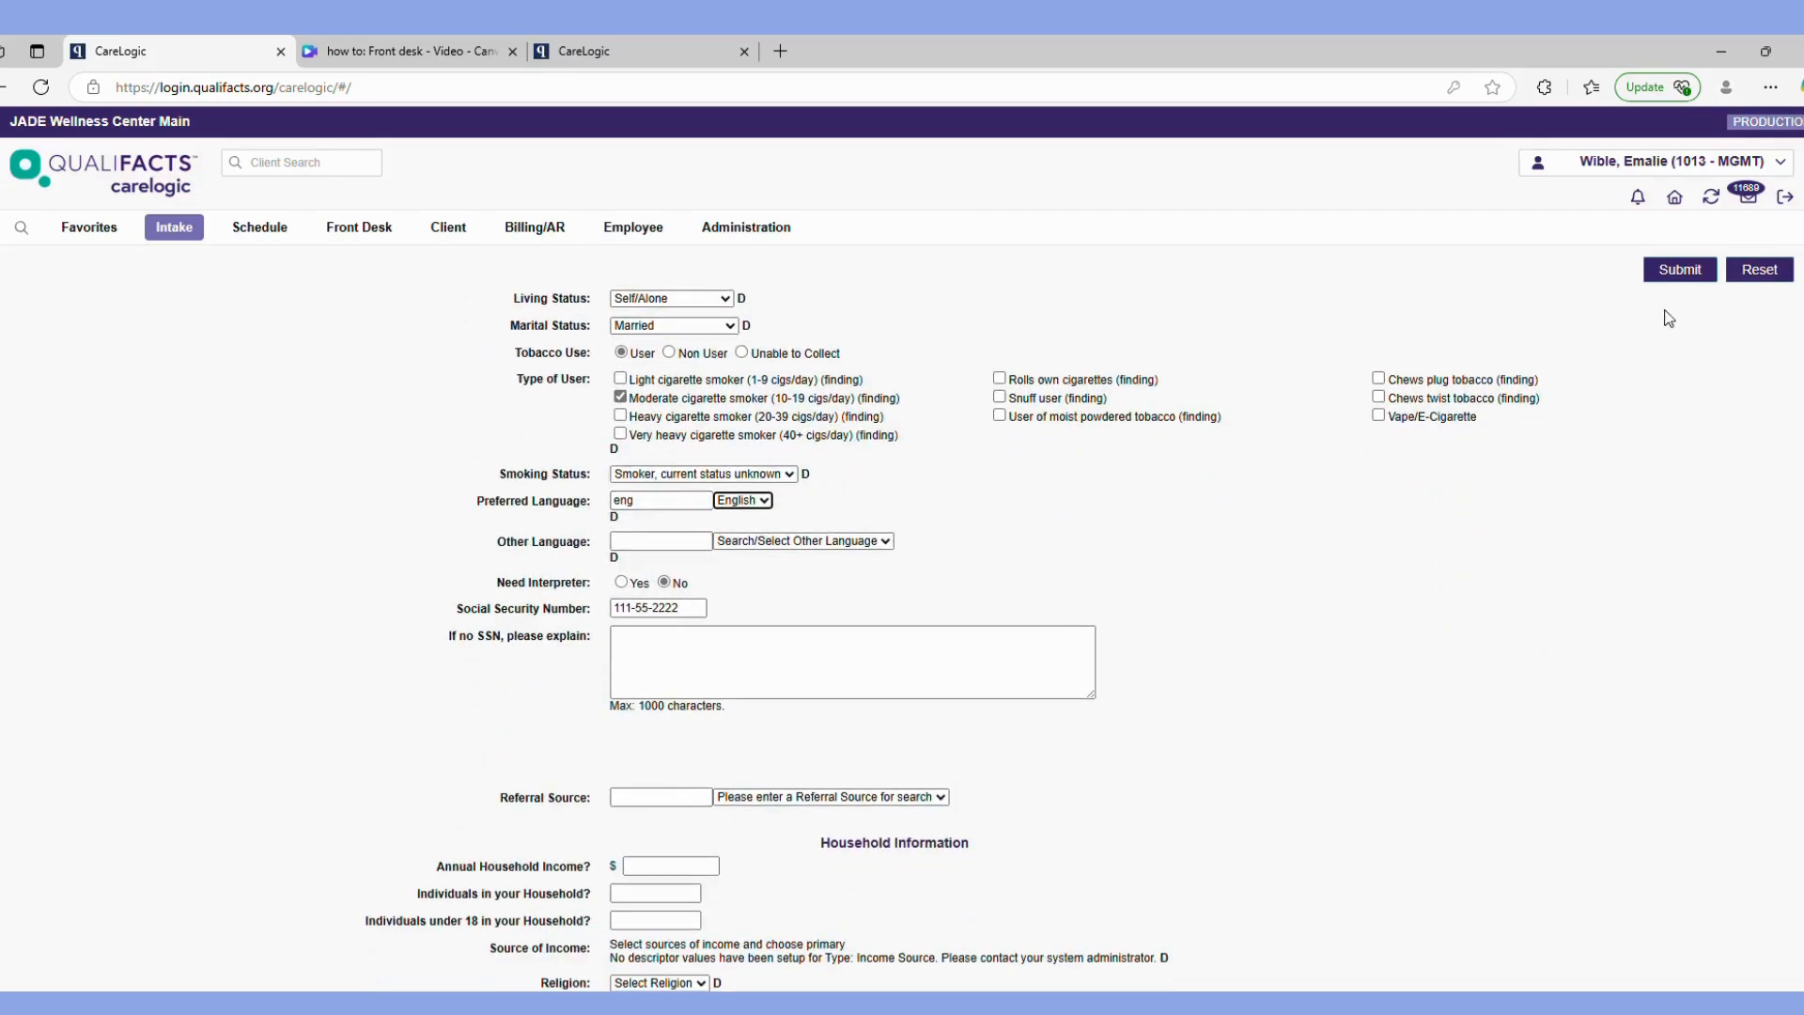
left_click(1680, 270)
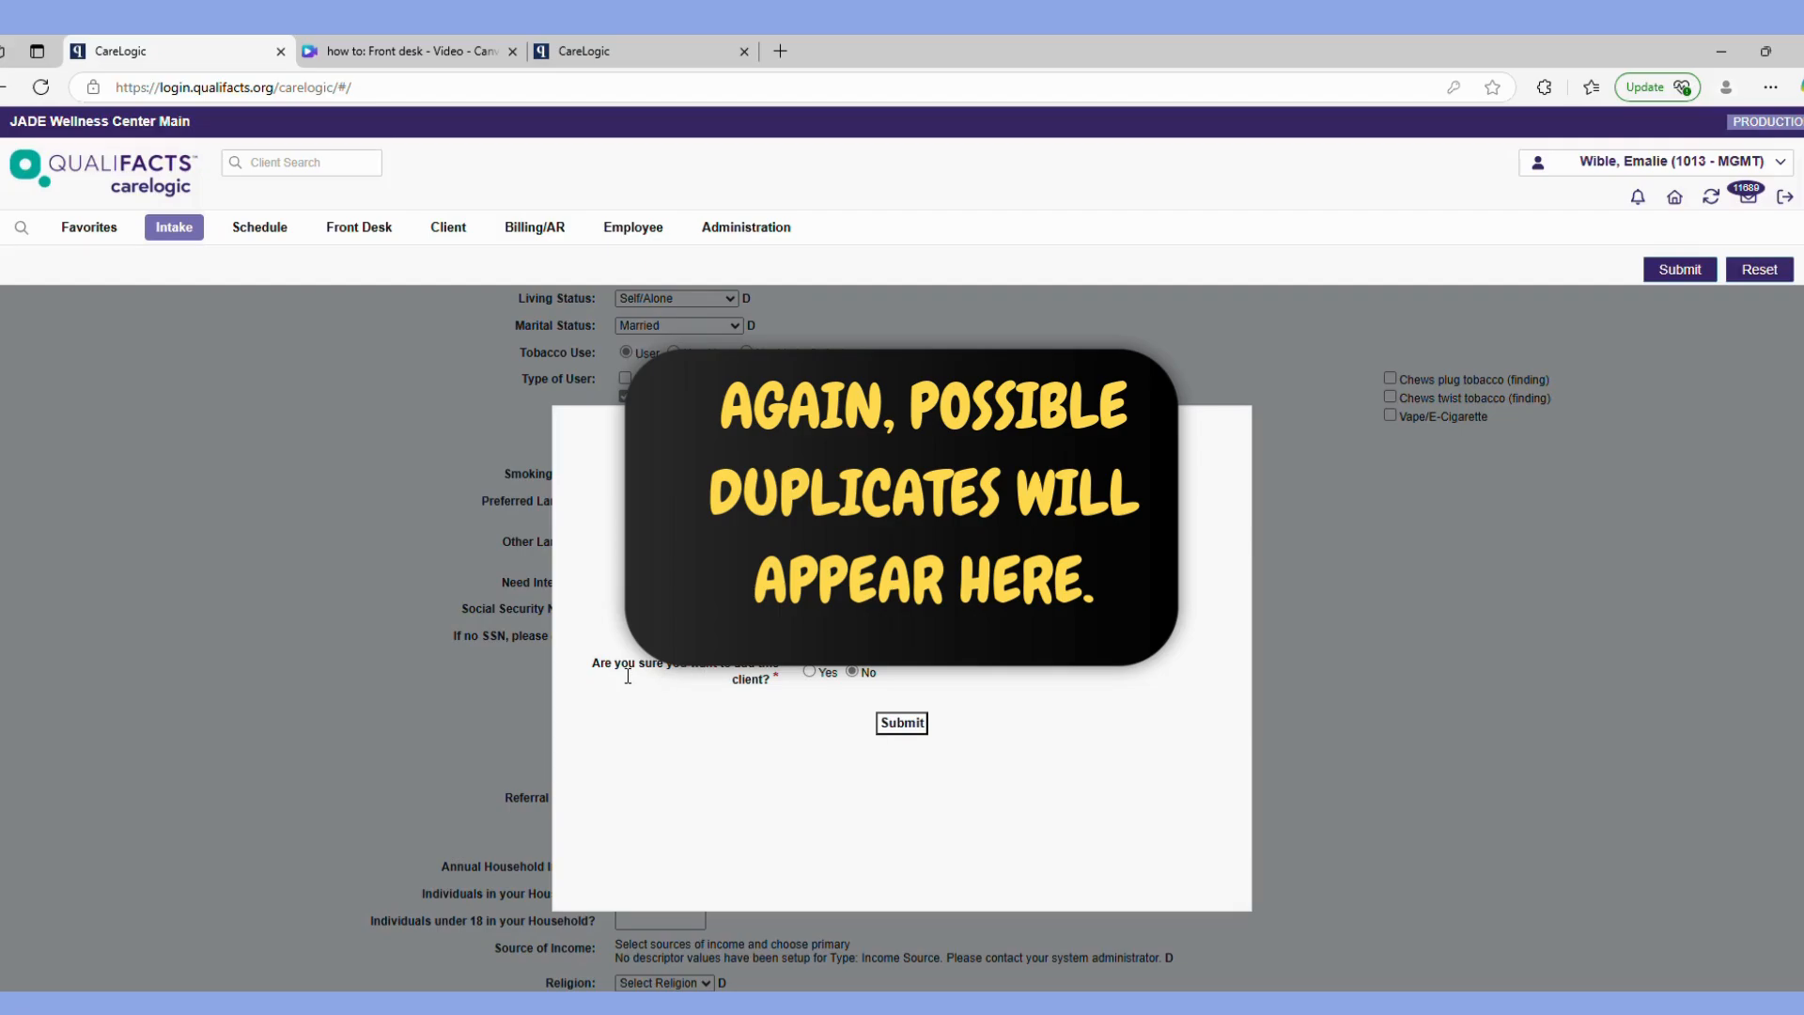
Confirm adding the client and review the saved Demographics page.
left_click(809, 671)
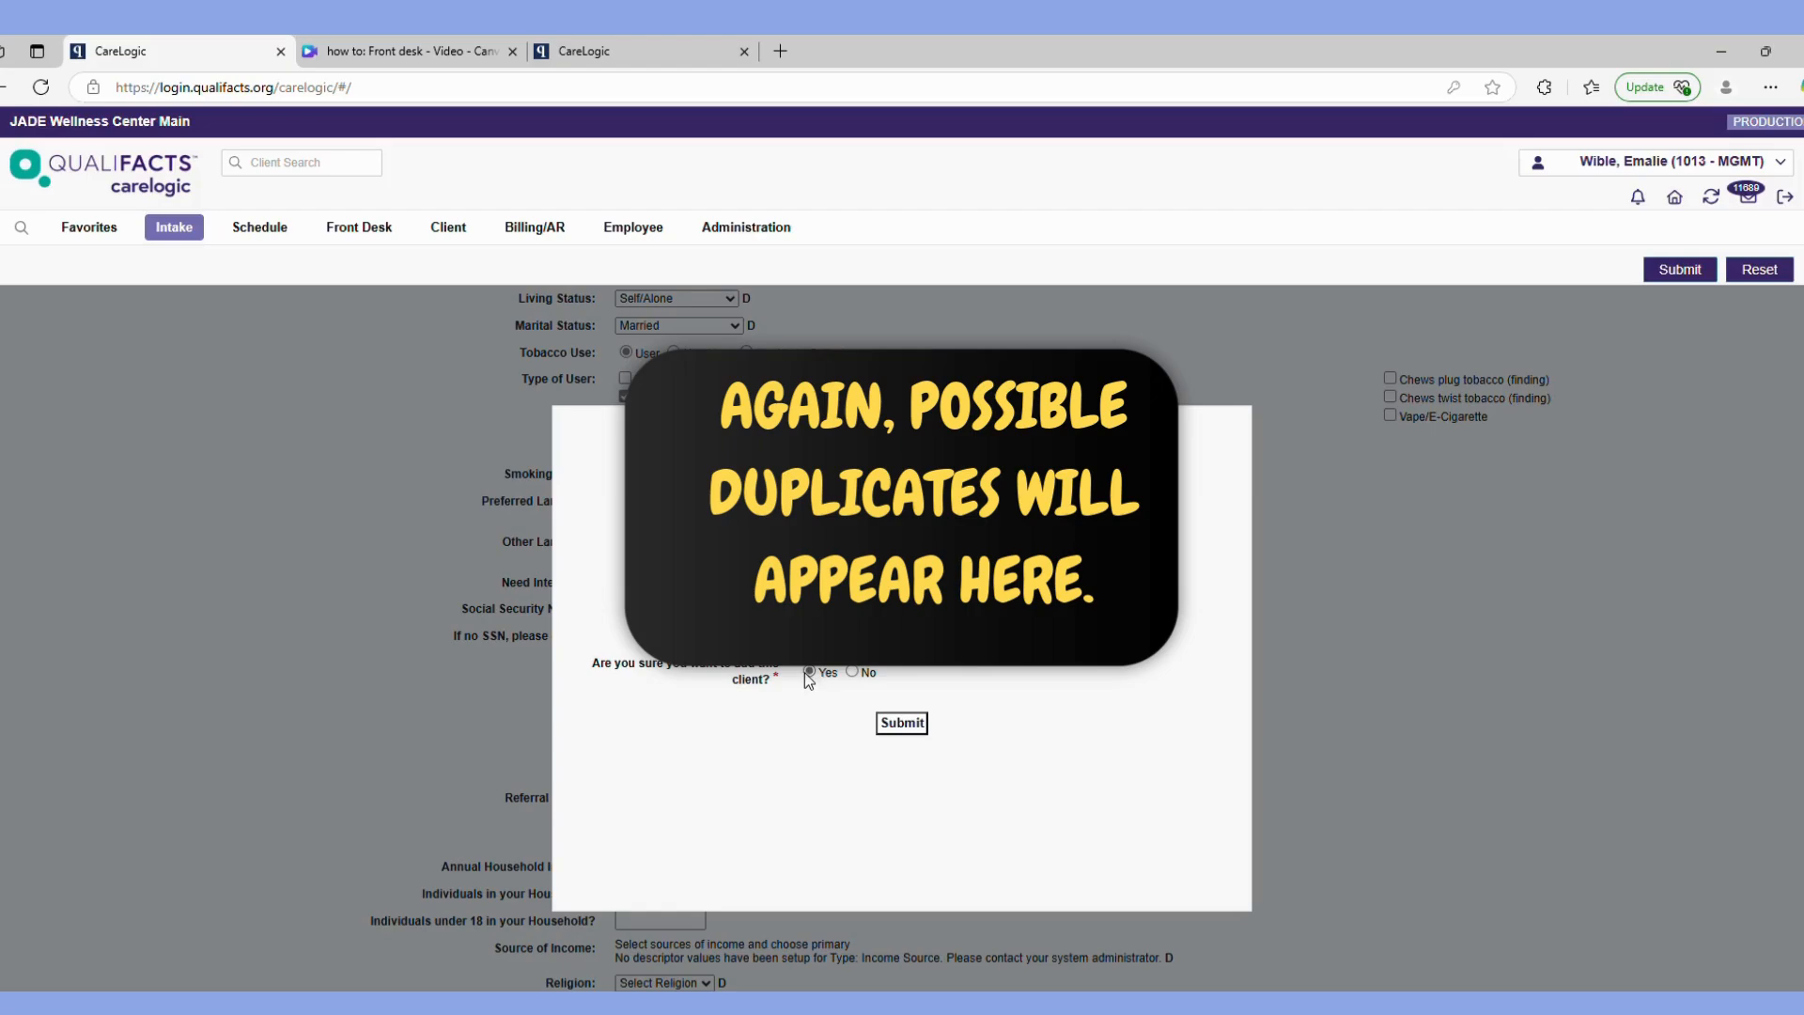
left_click(912, 723)
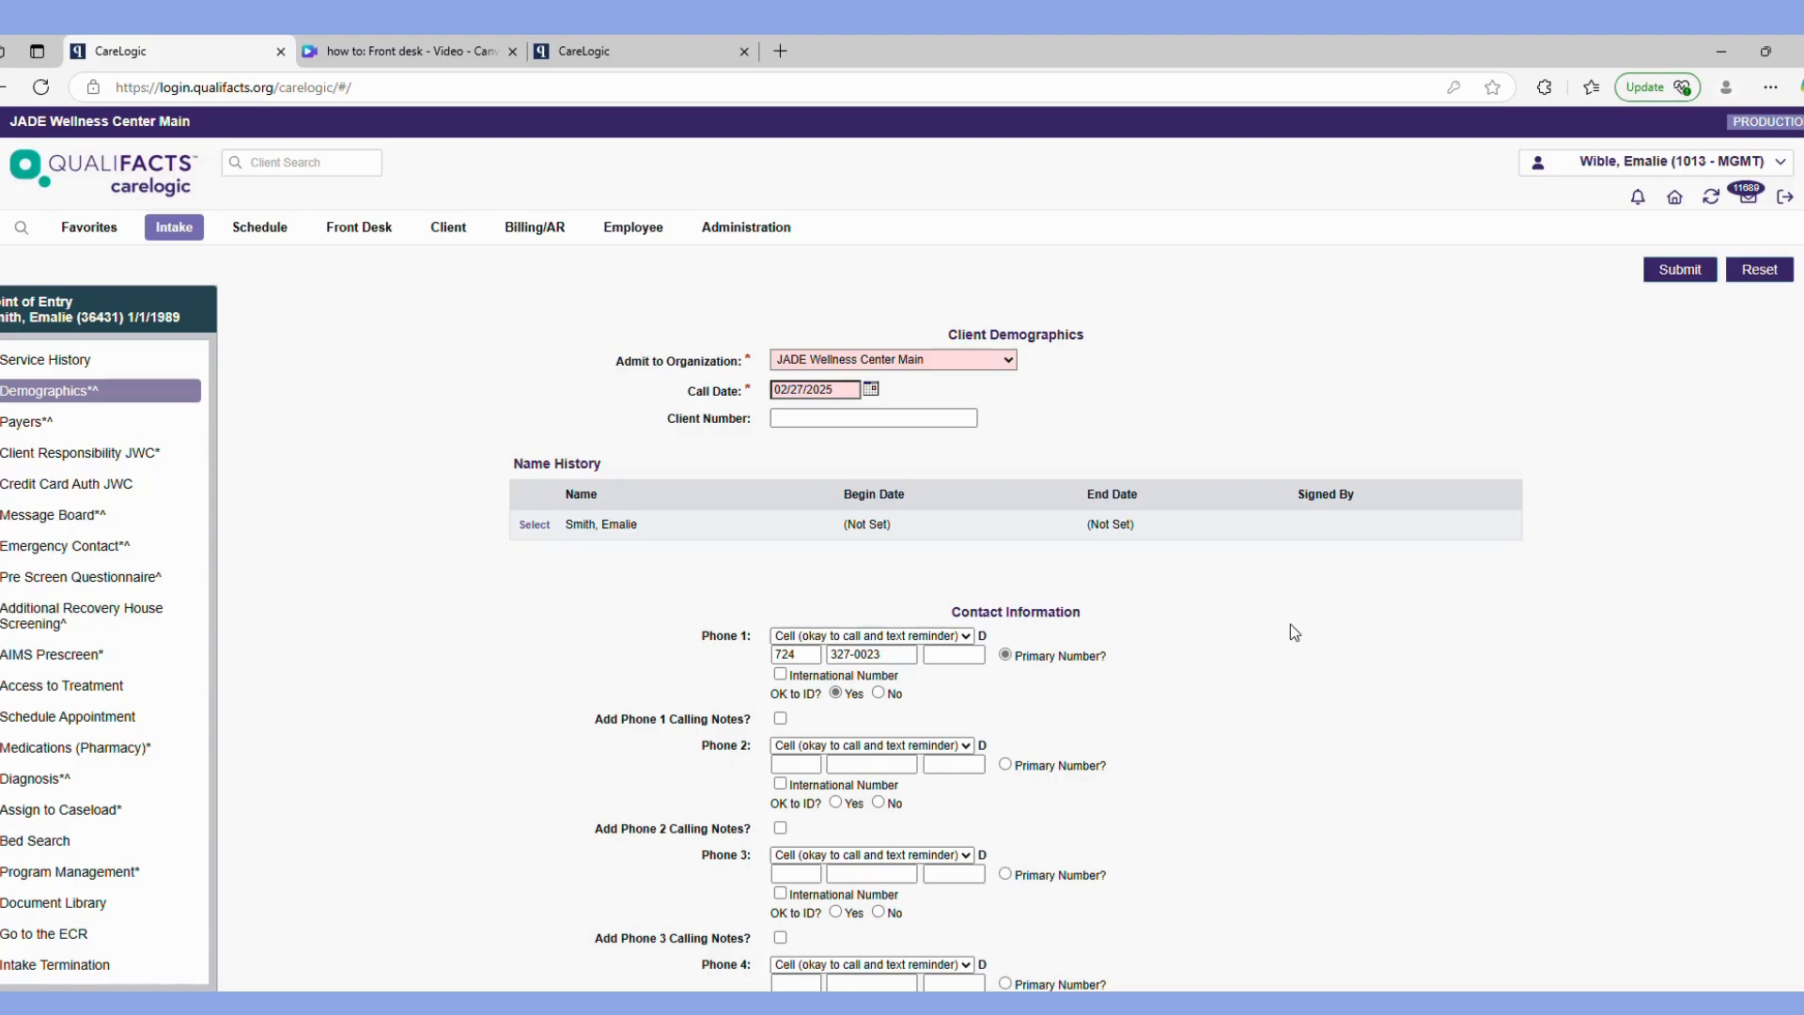
scroll(1227, 623, "down", 10)
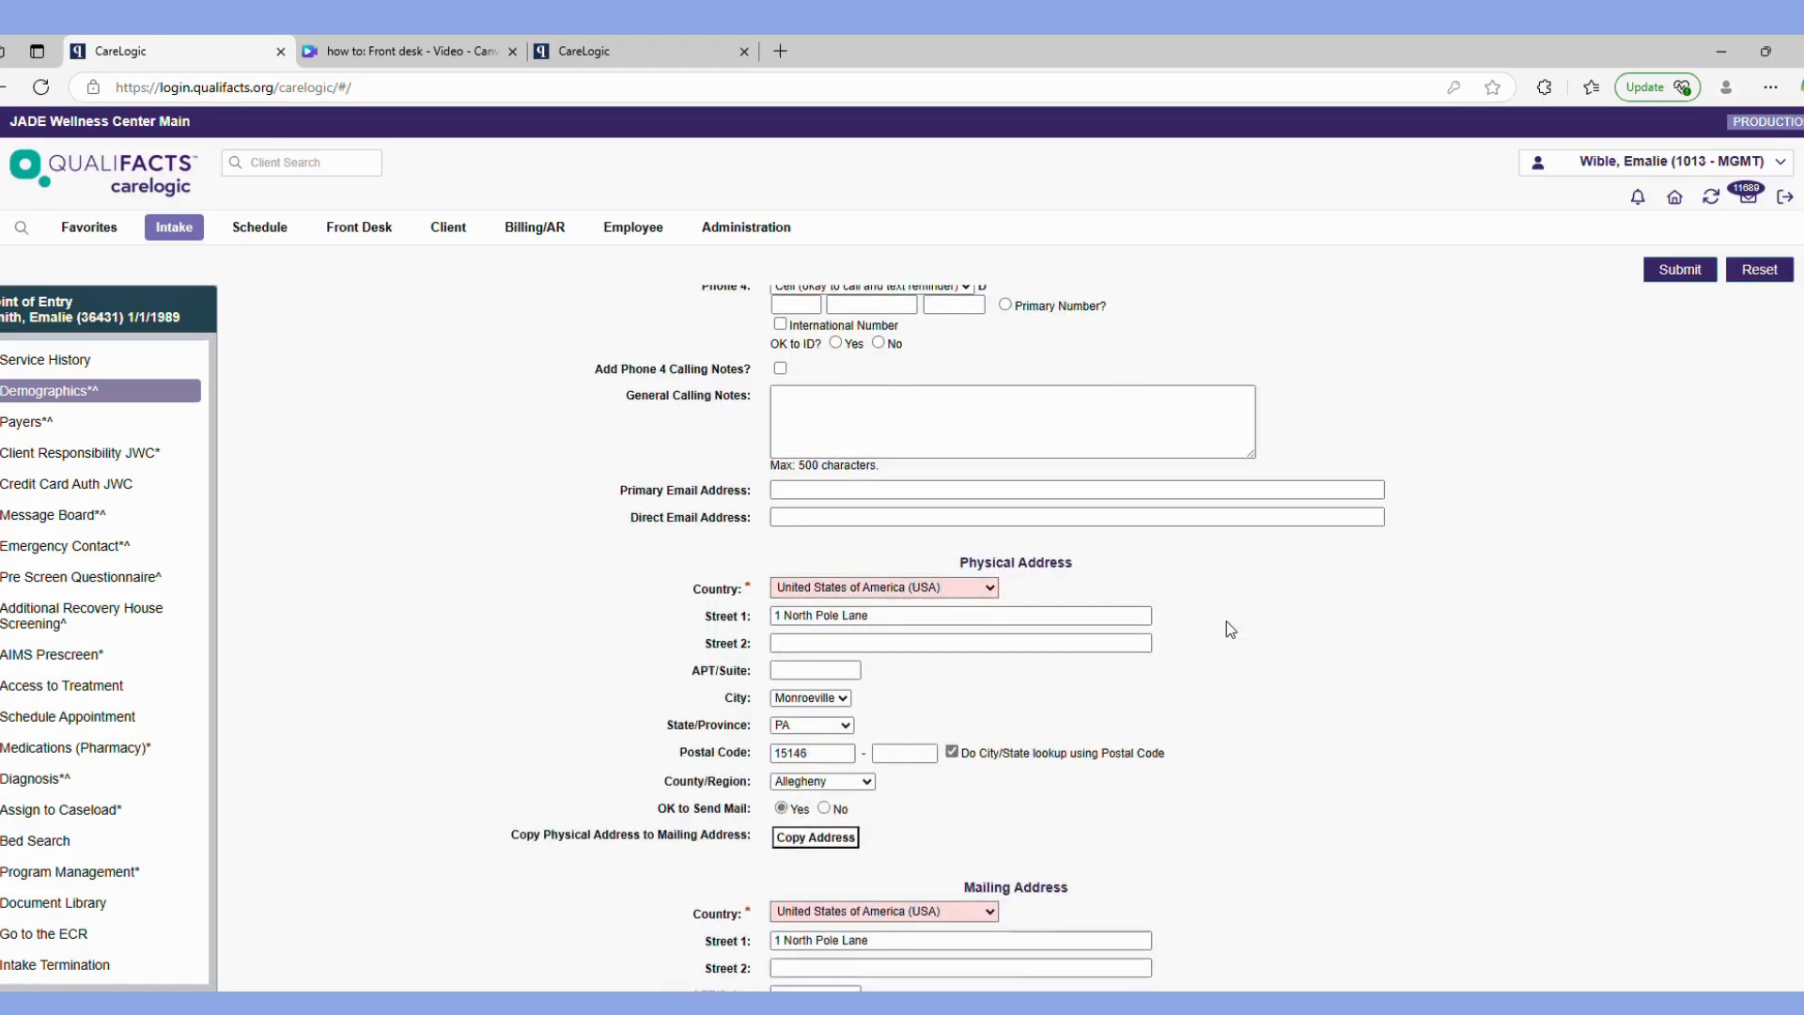
scroll(1226, 622, "down", 7)
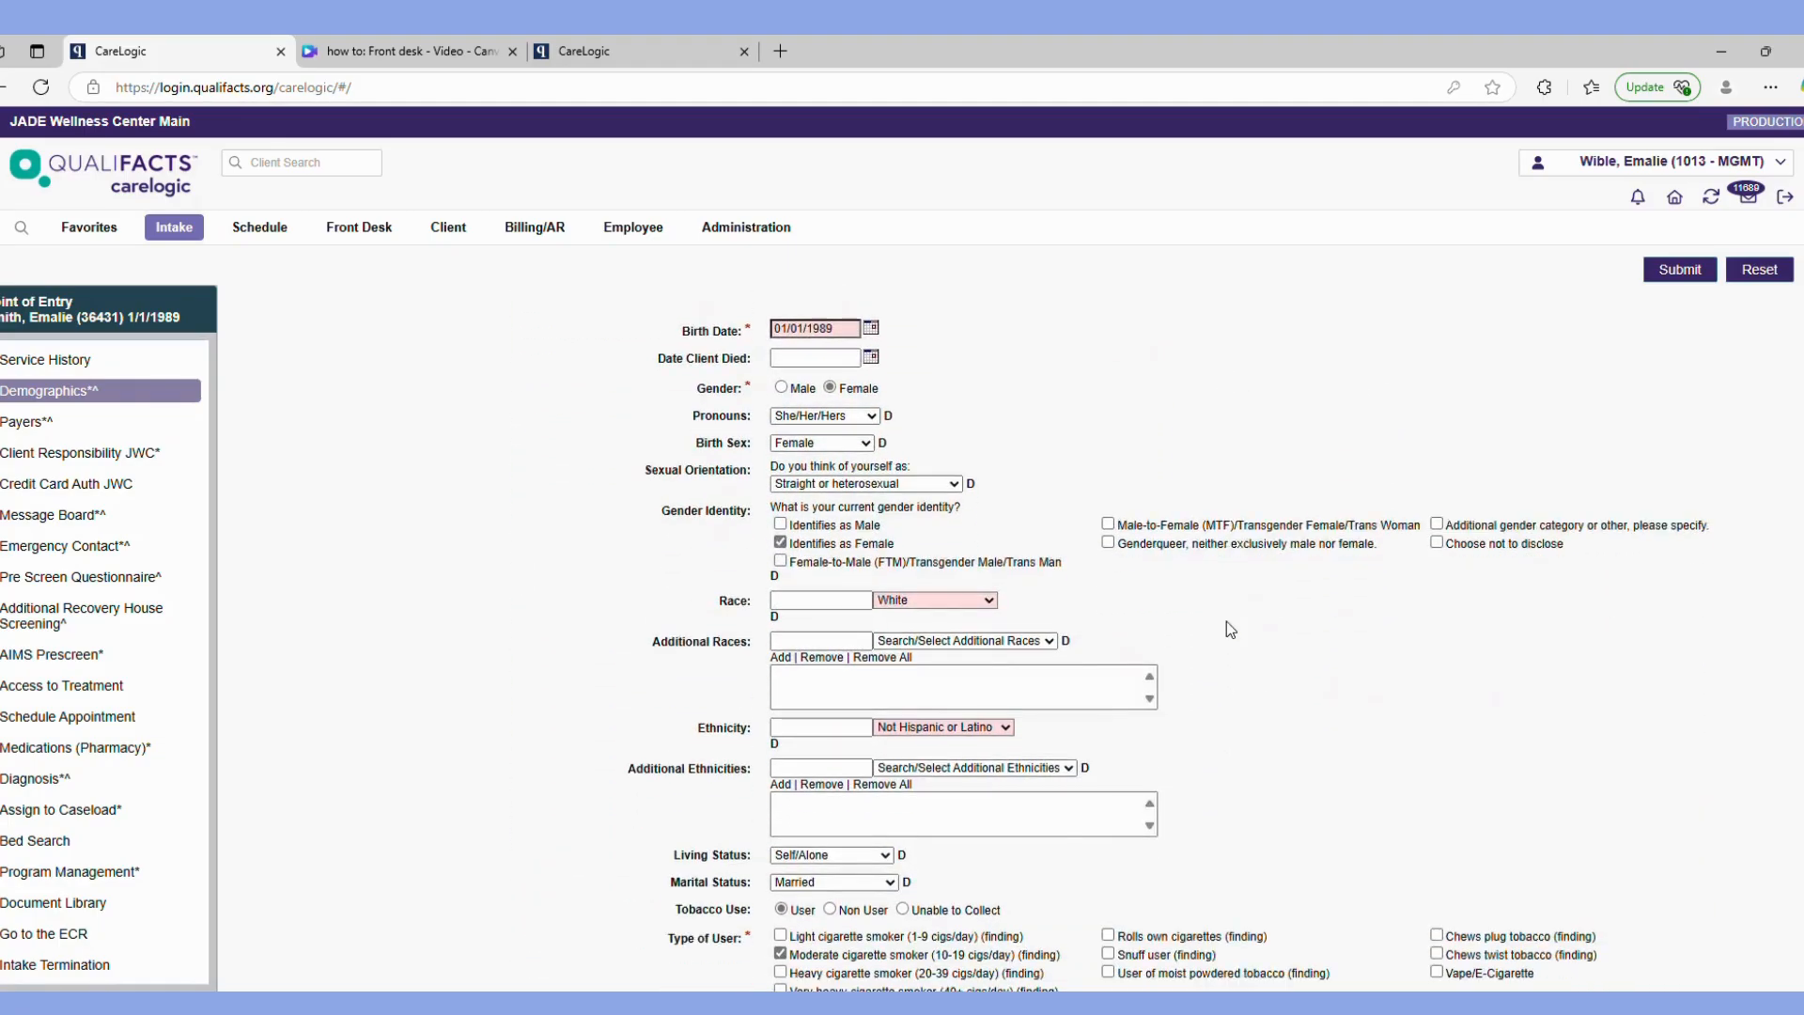
scroll(1226, 622, "down", 5)
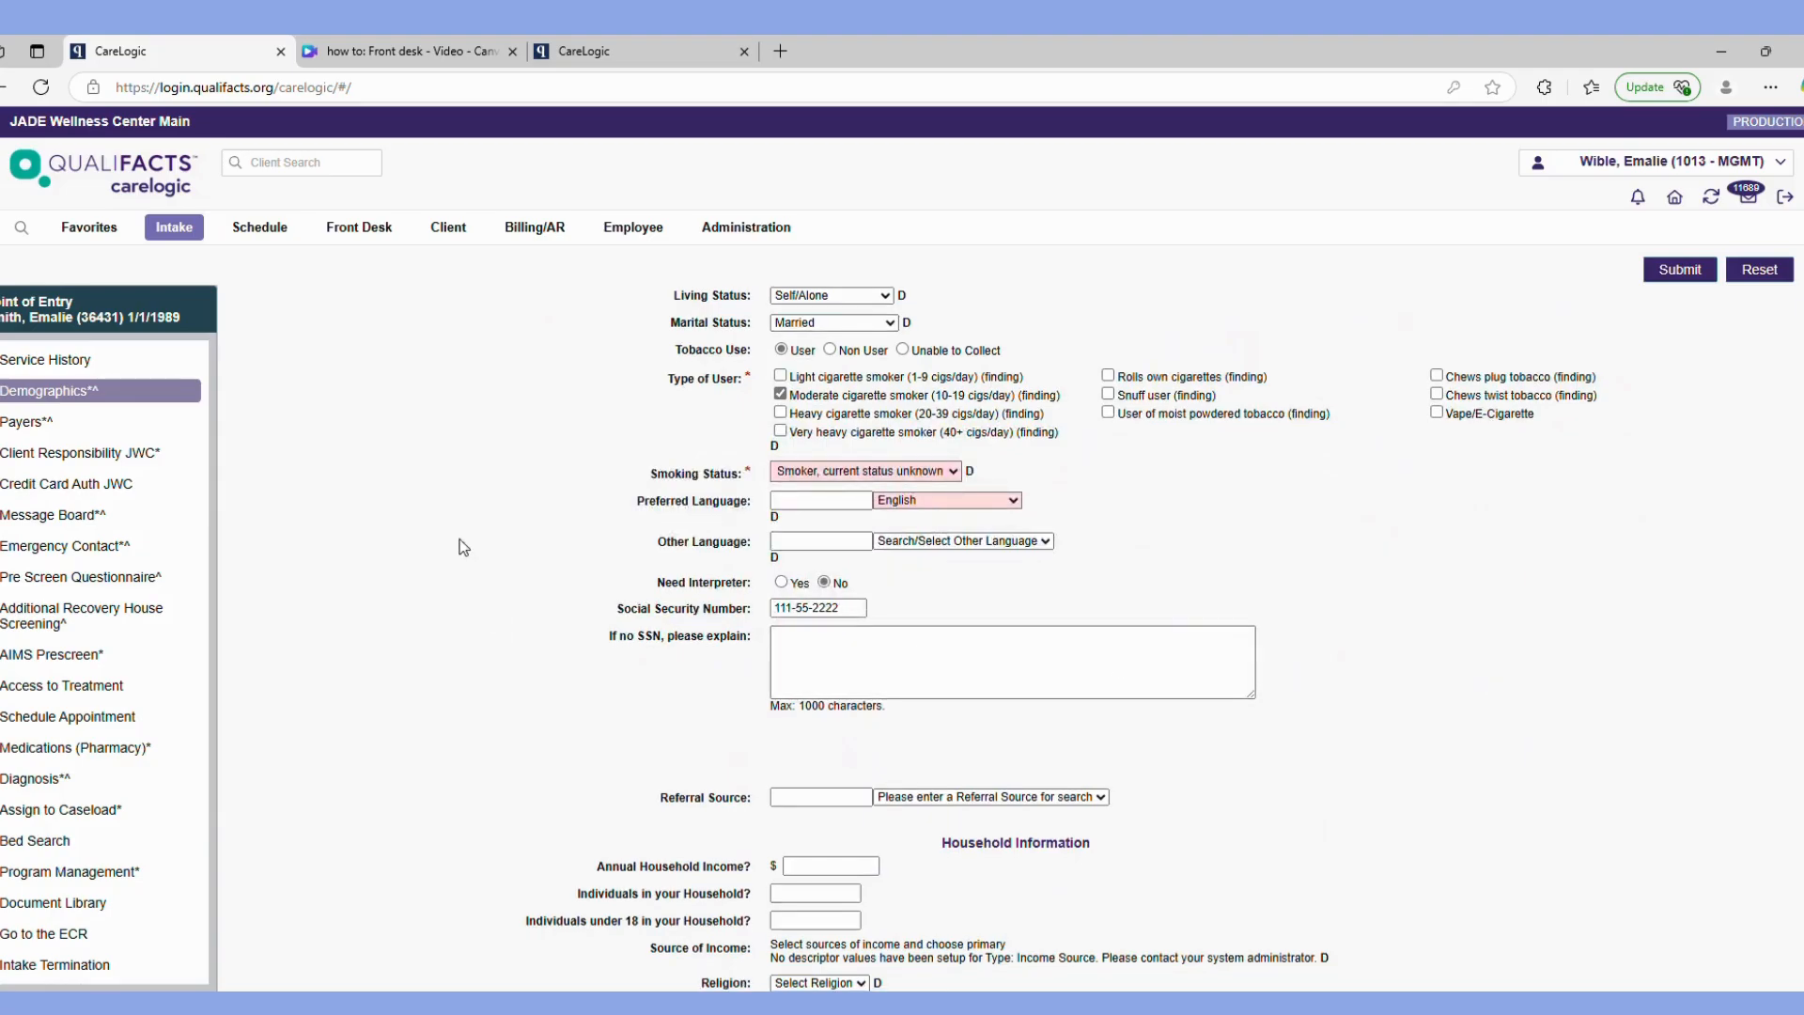
Add a Medicaid payer, Community Care Behavioral Health, beginning 02/27/2025 with its Pittsburgh PO Box address.
left_click(51, 431)
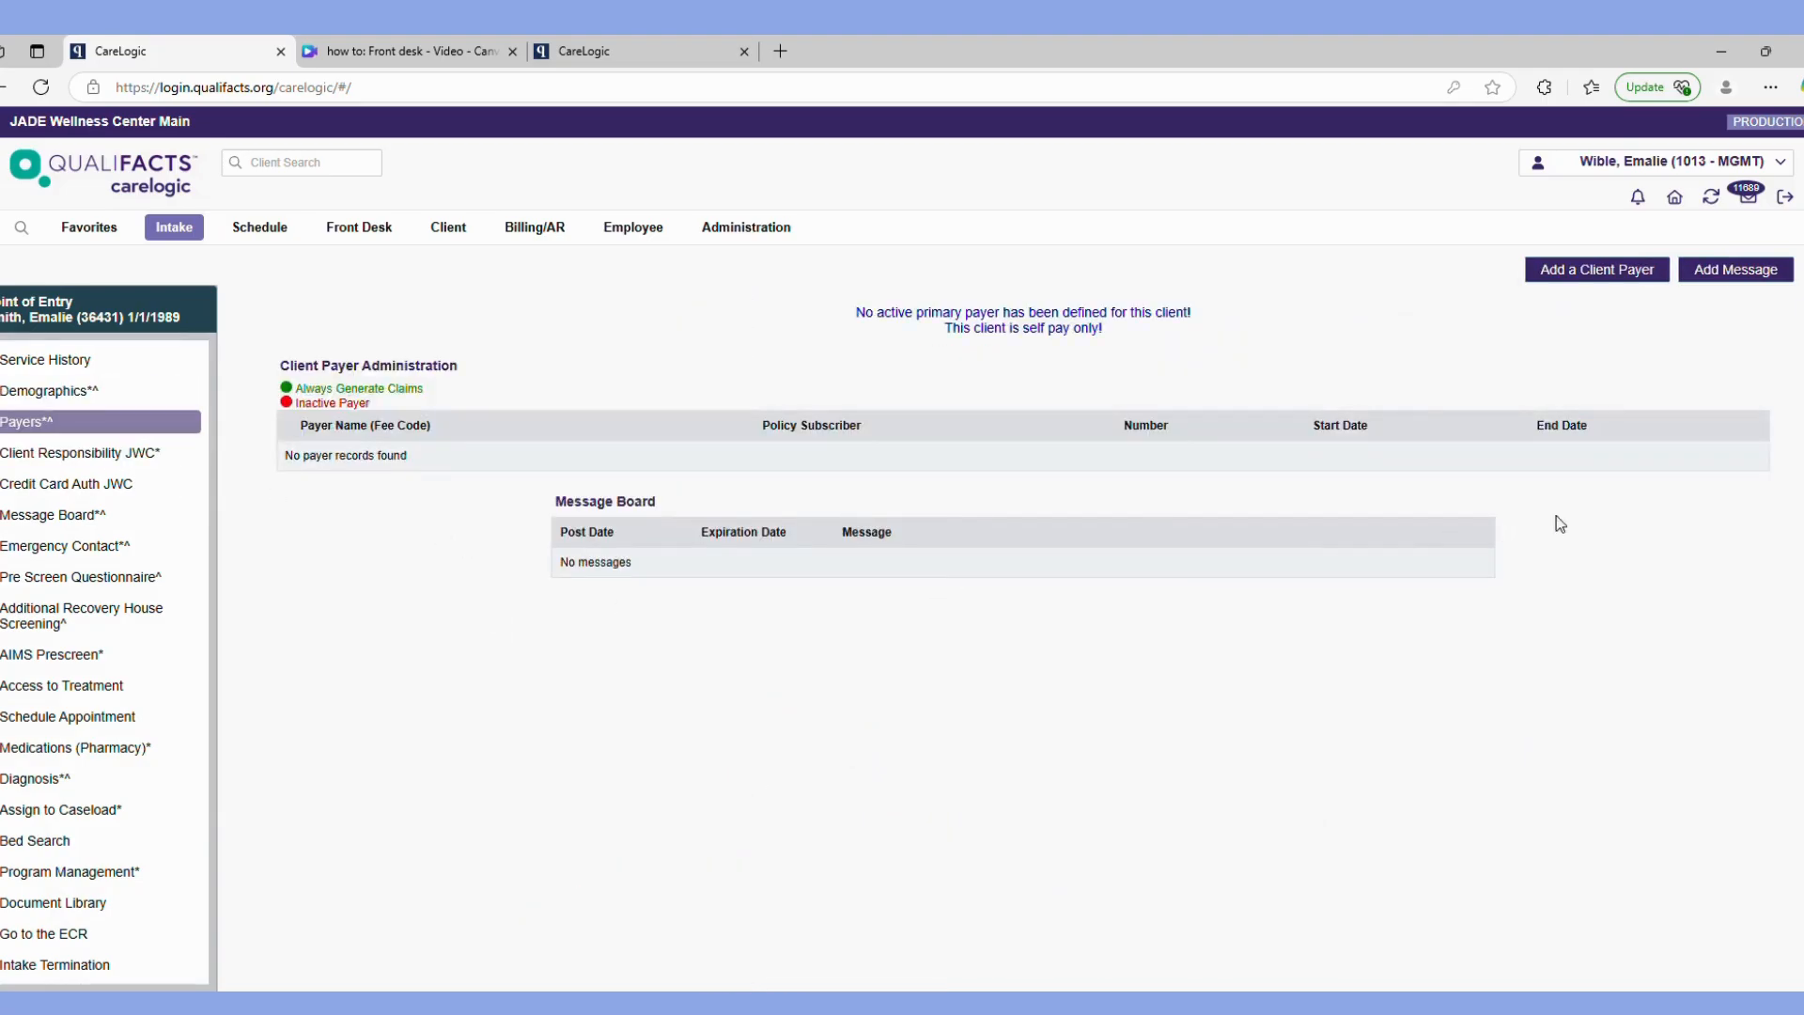
left_click(1603, 273)
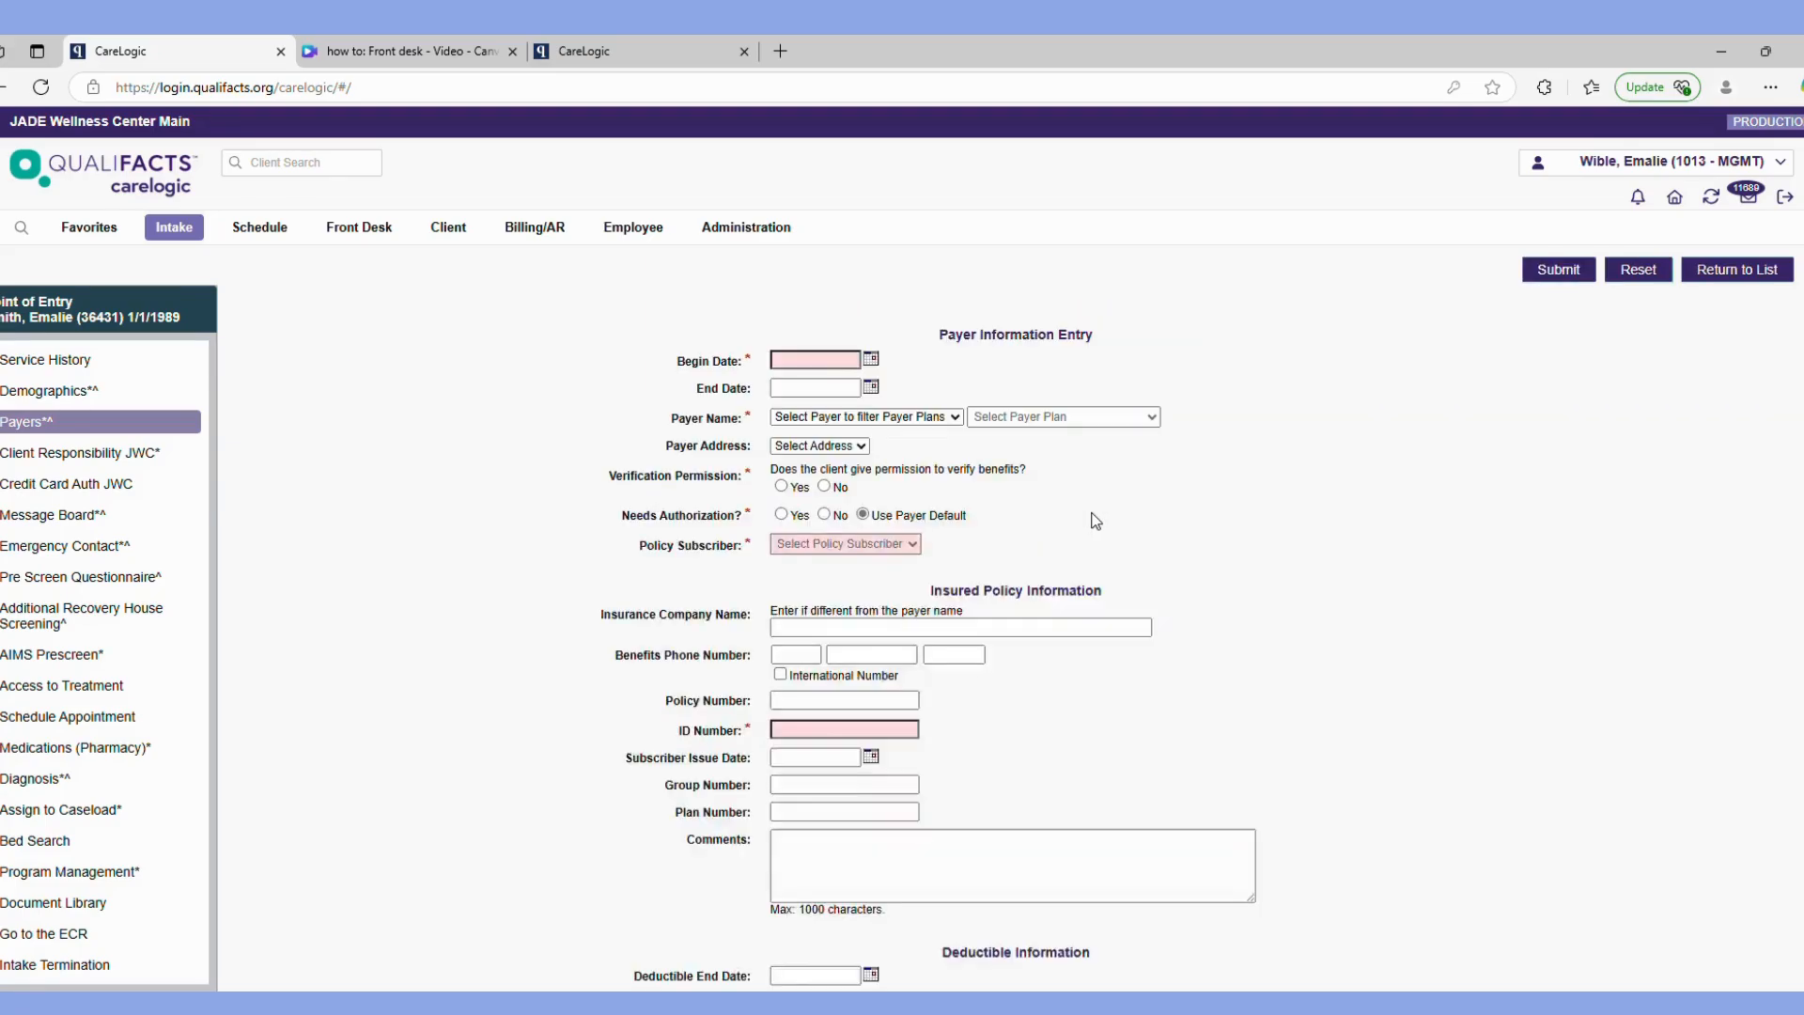
double_click(875, 361)
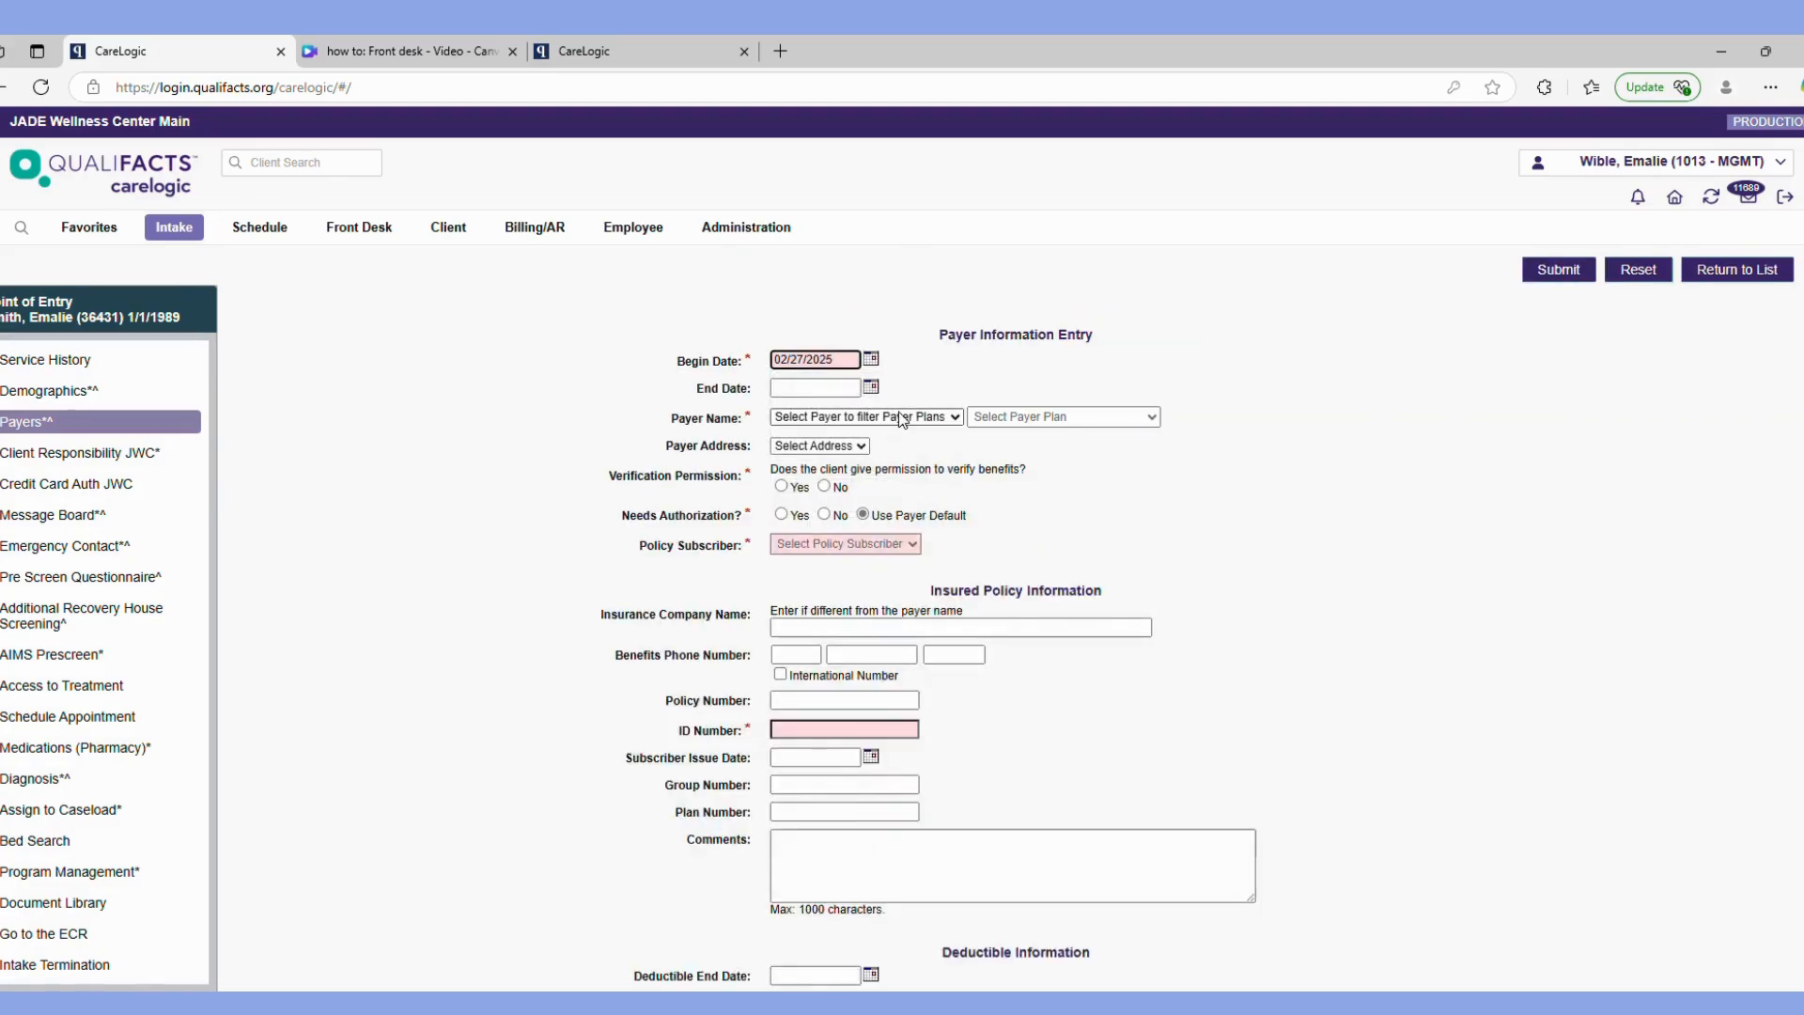
left_click(862, 540)
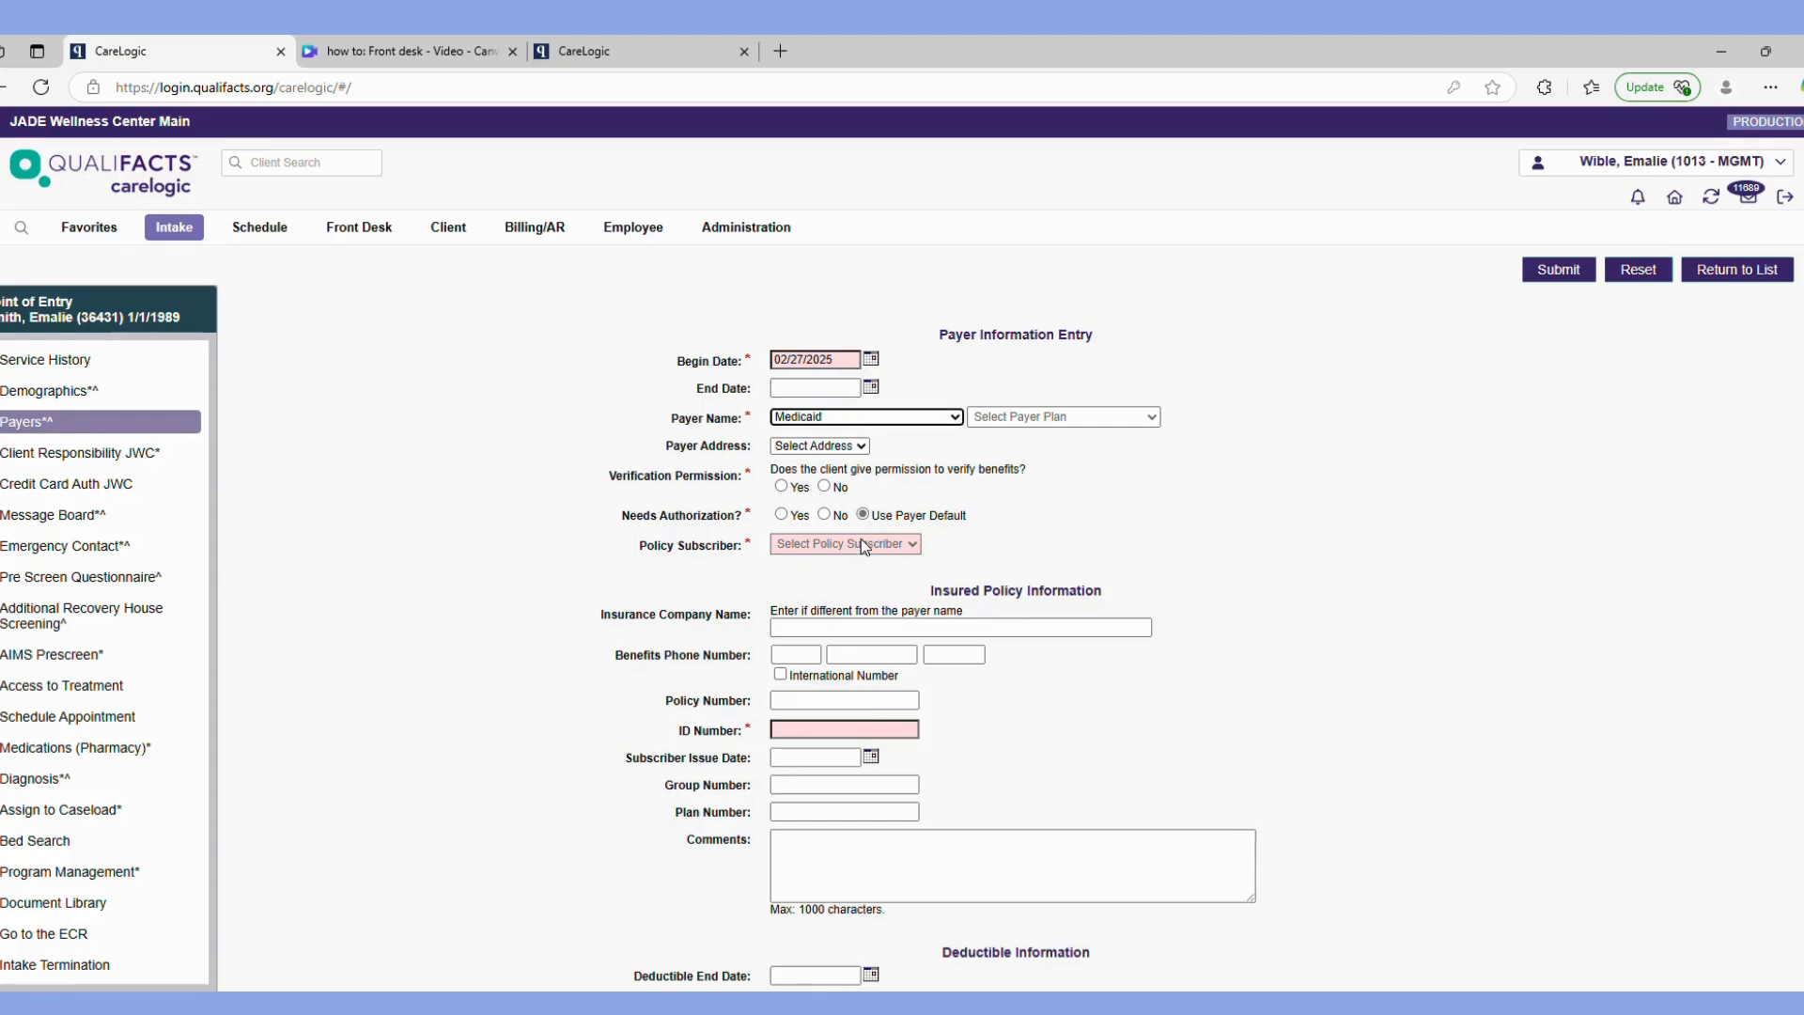
left_click(1045, 420)
left_click(1034, 518)
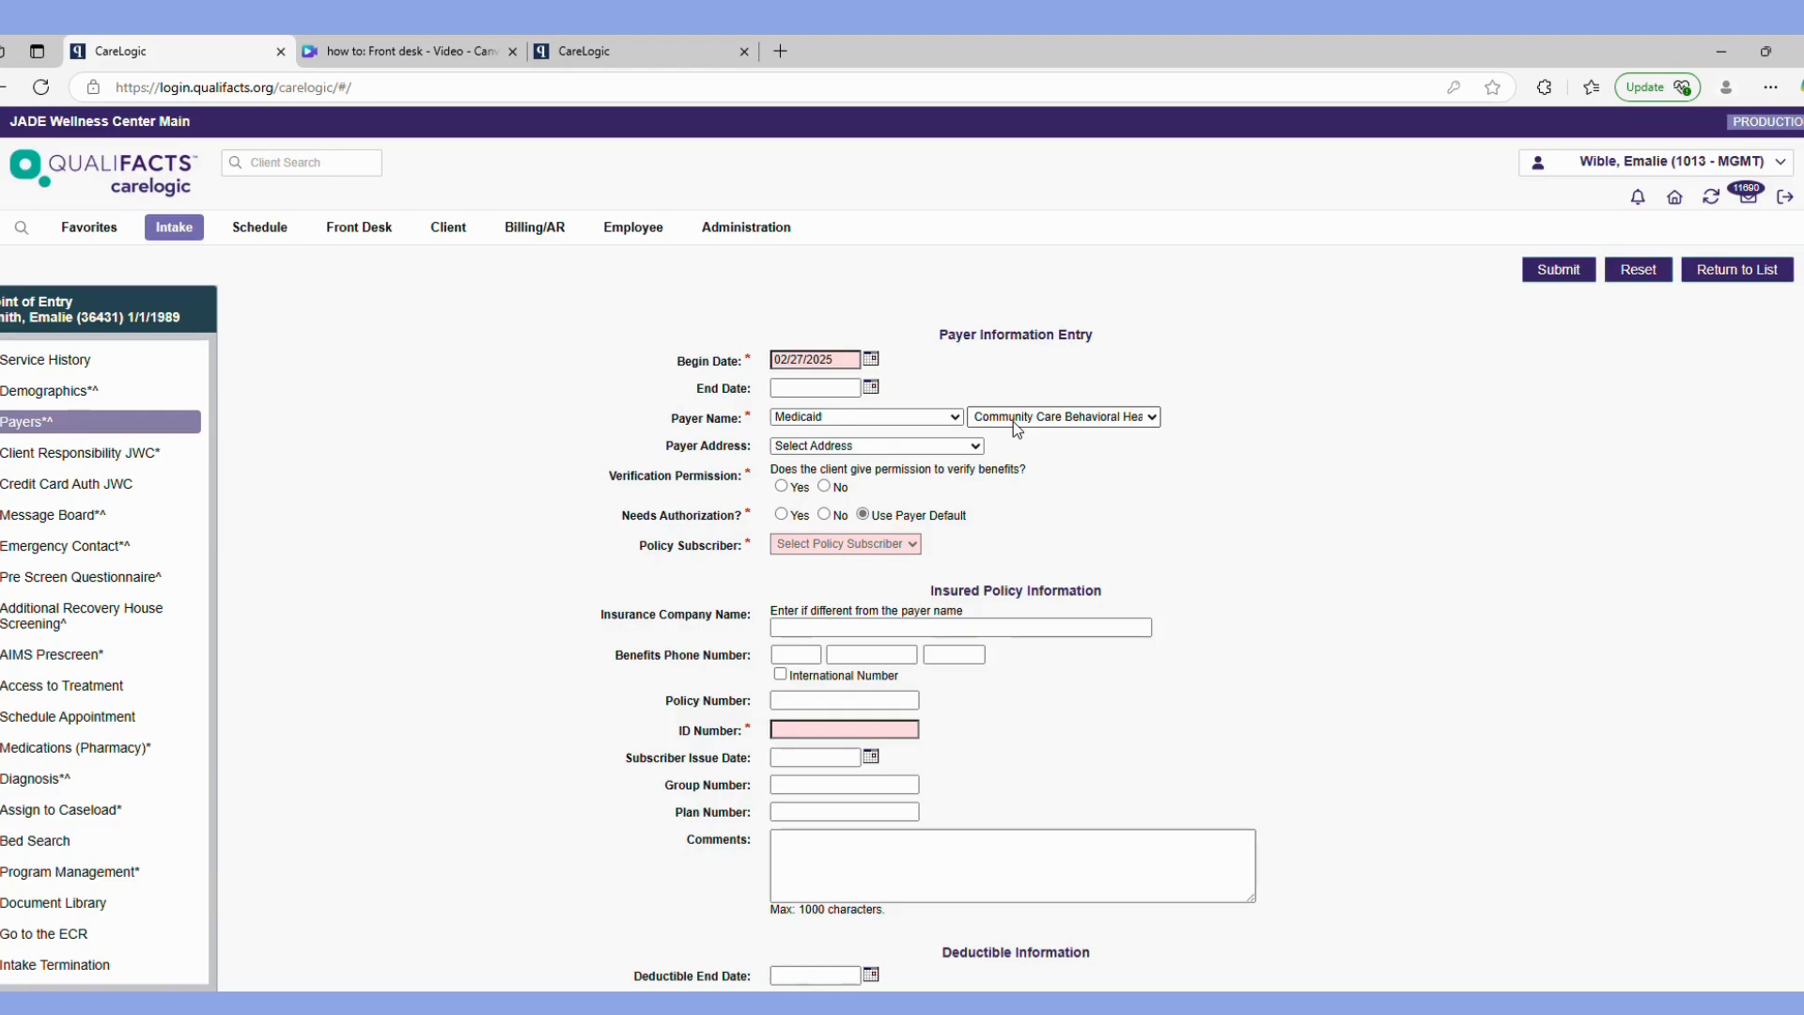
left_click(814, 732)
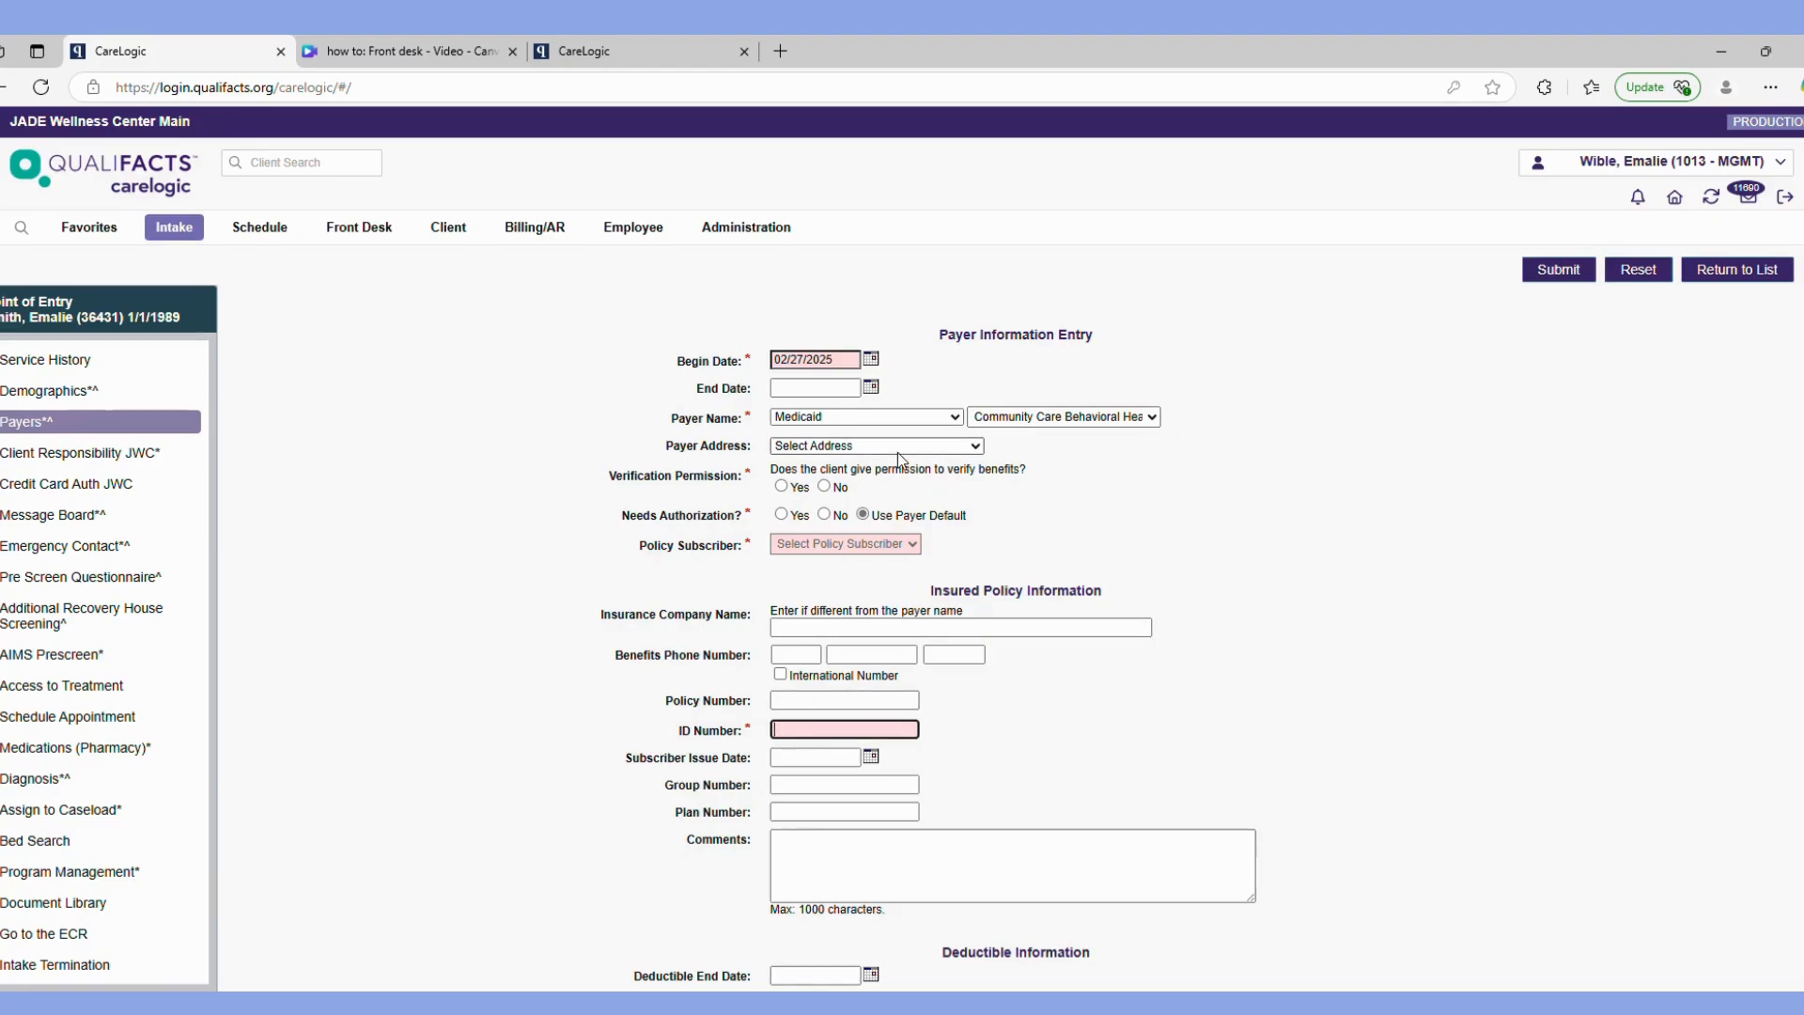
left_click(861, 490)
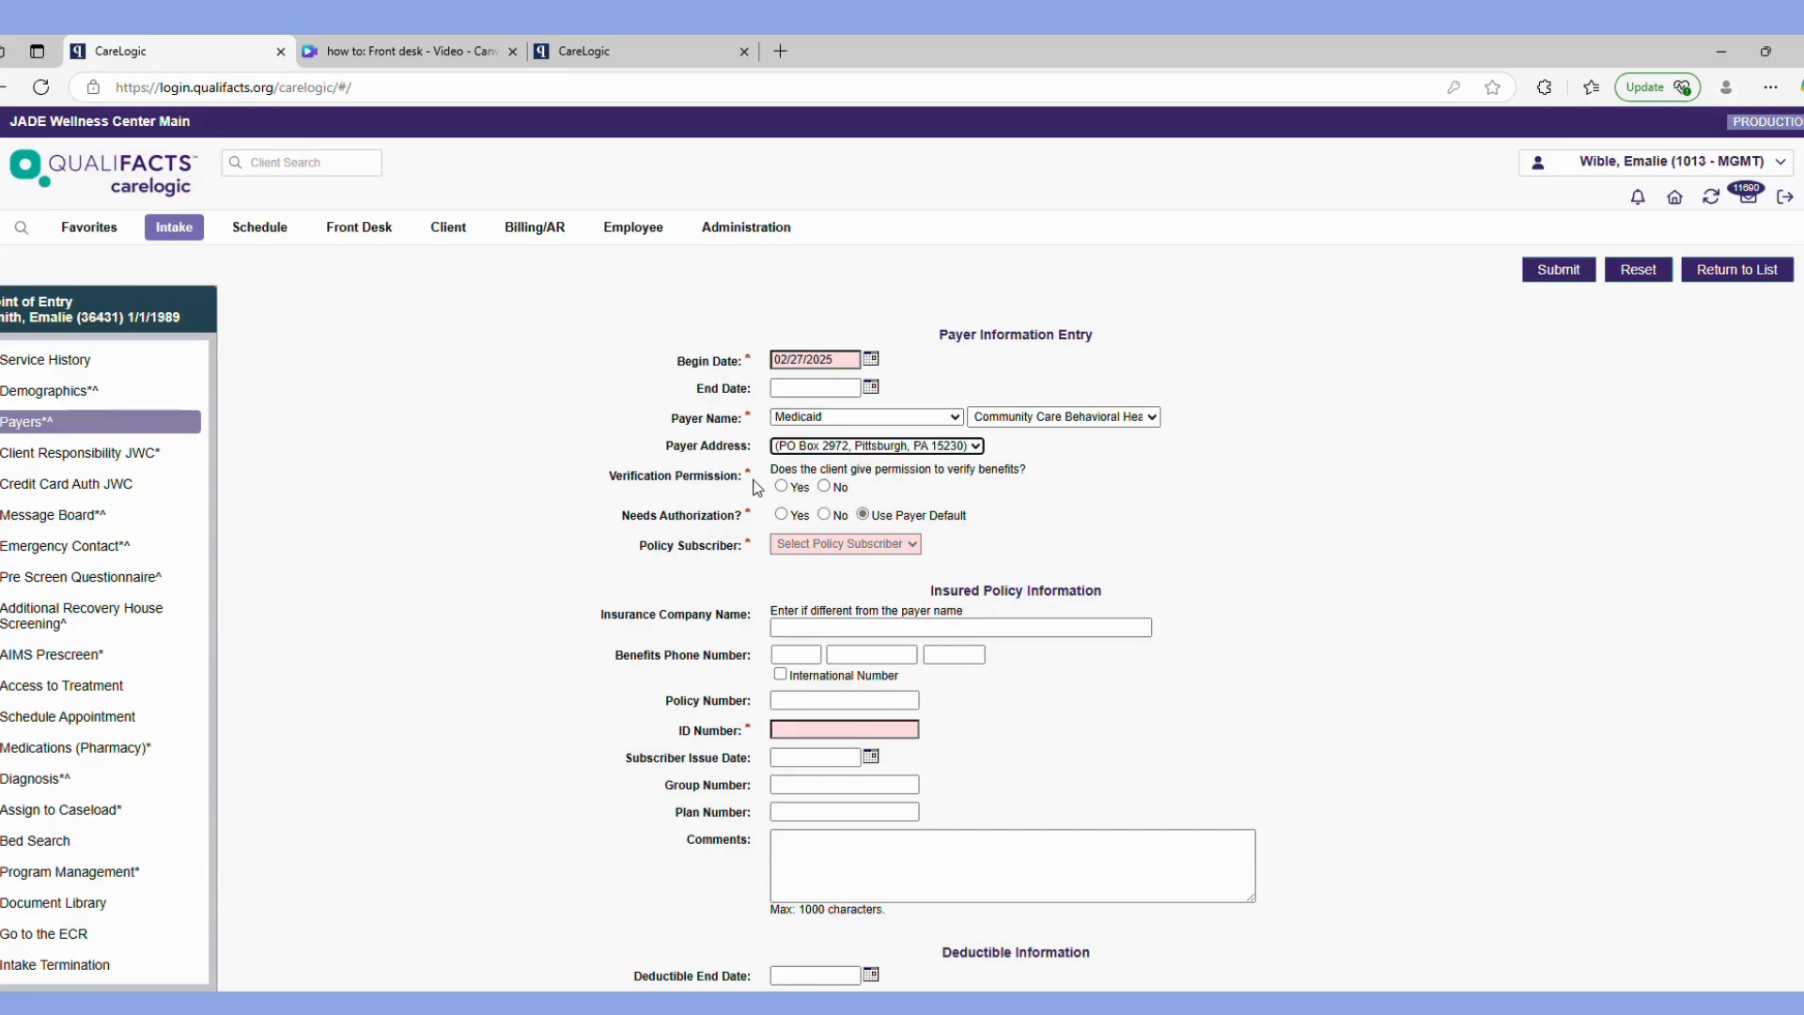
Grant verification permission, make the client (Self) the subscriber, enter the insurance ID and save.
left_click(782, 487)
left_click(855, 545)
left_click(843, 573)
scroll(1198, 460, "down", 2)
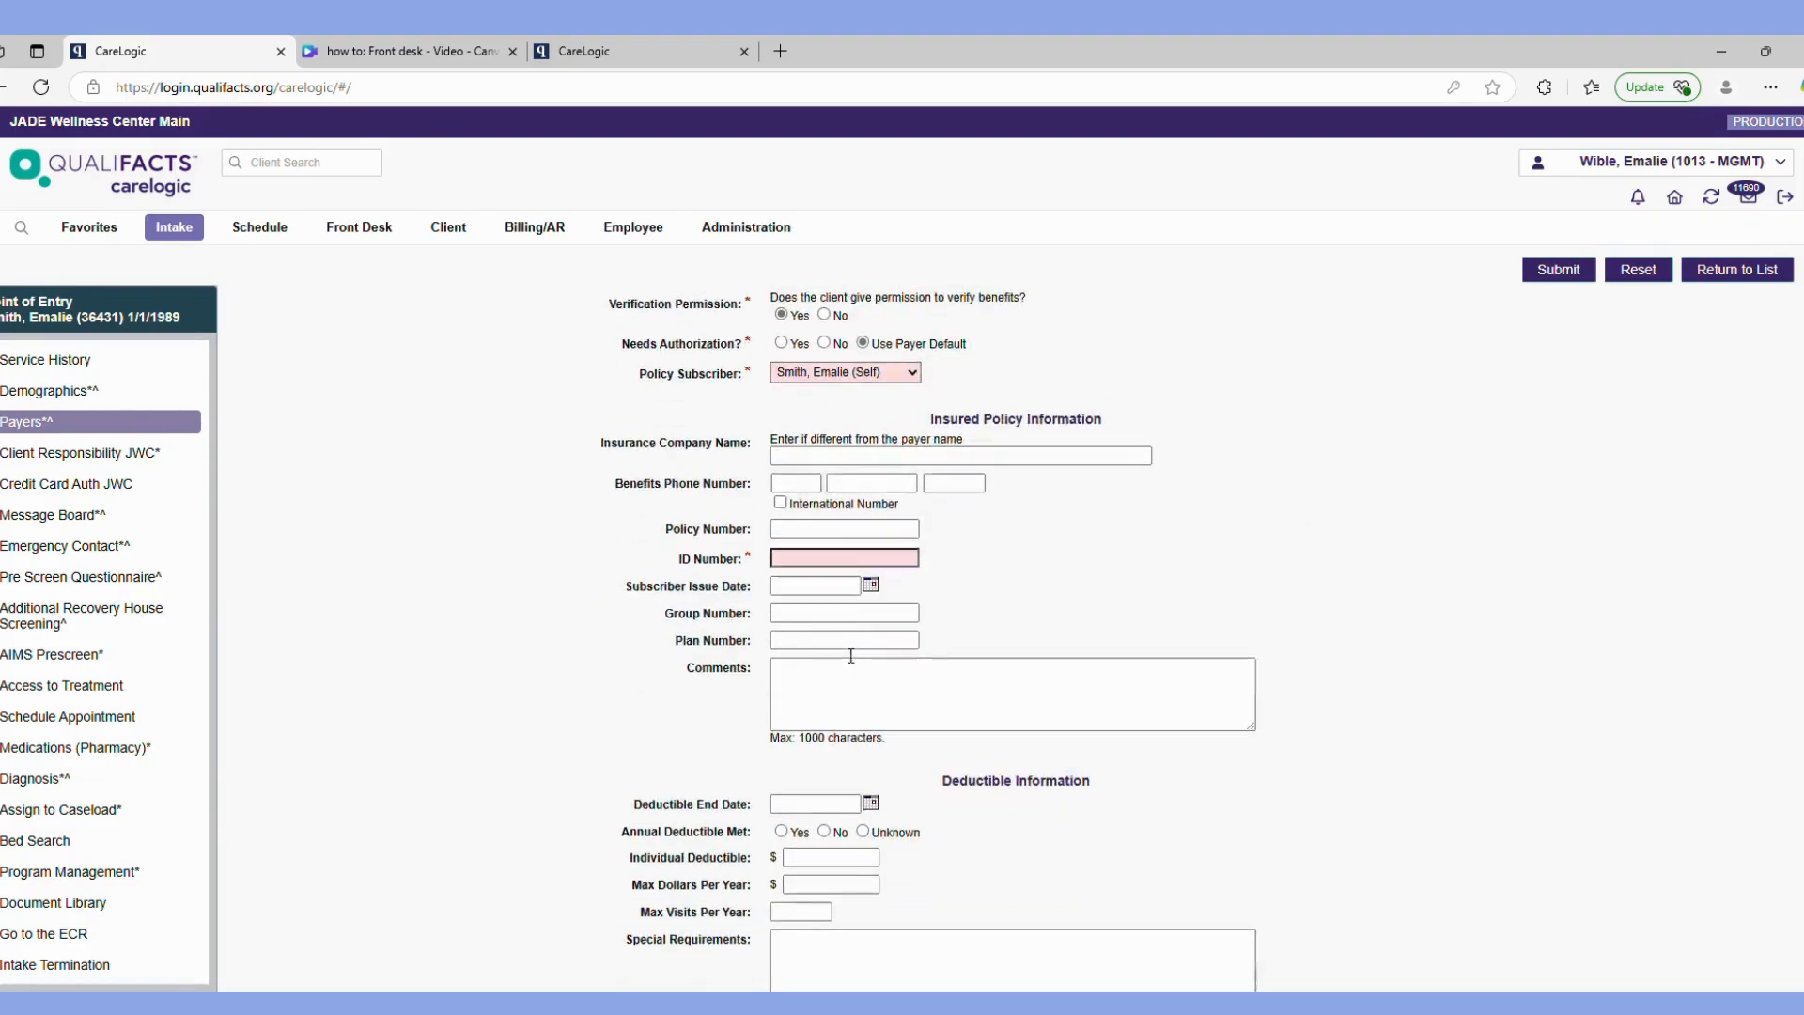
left_click(846, 536)
type("123456789")
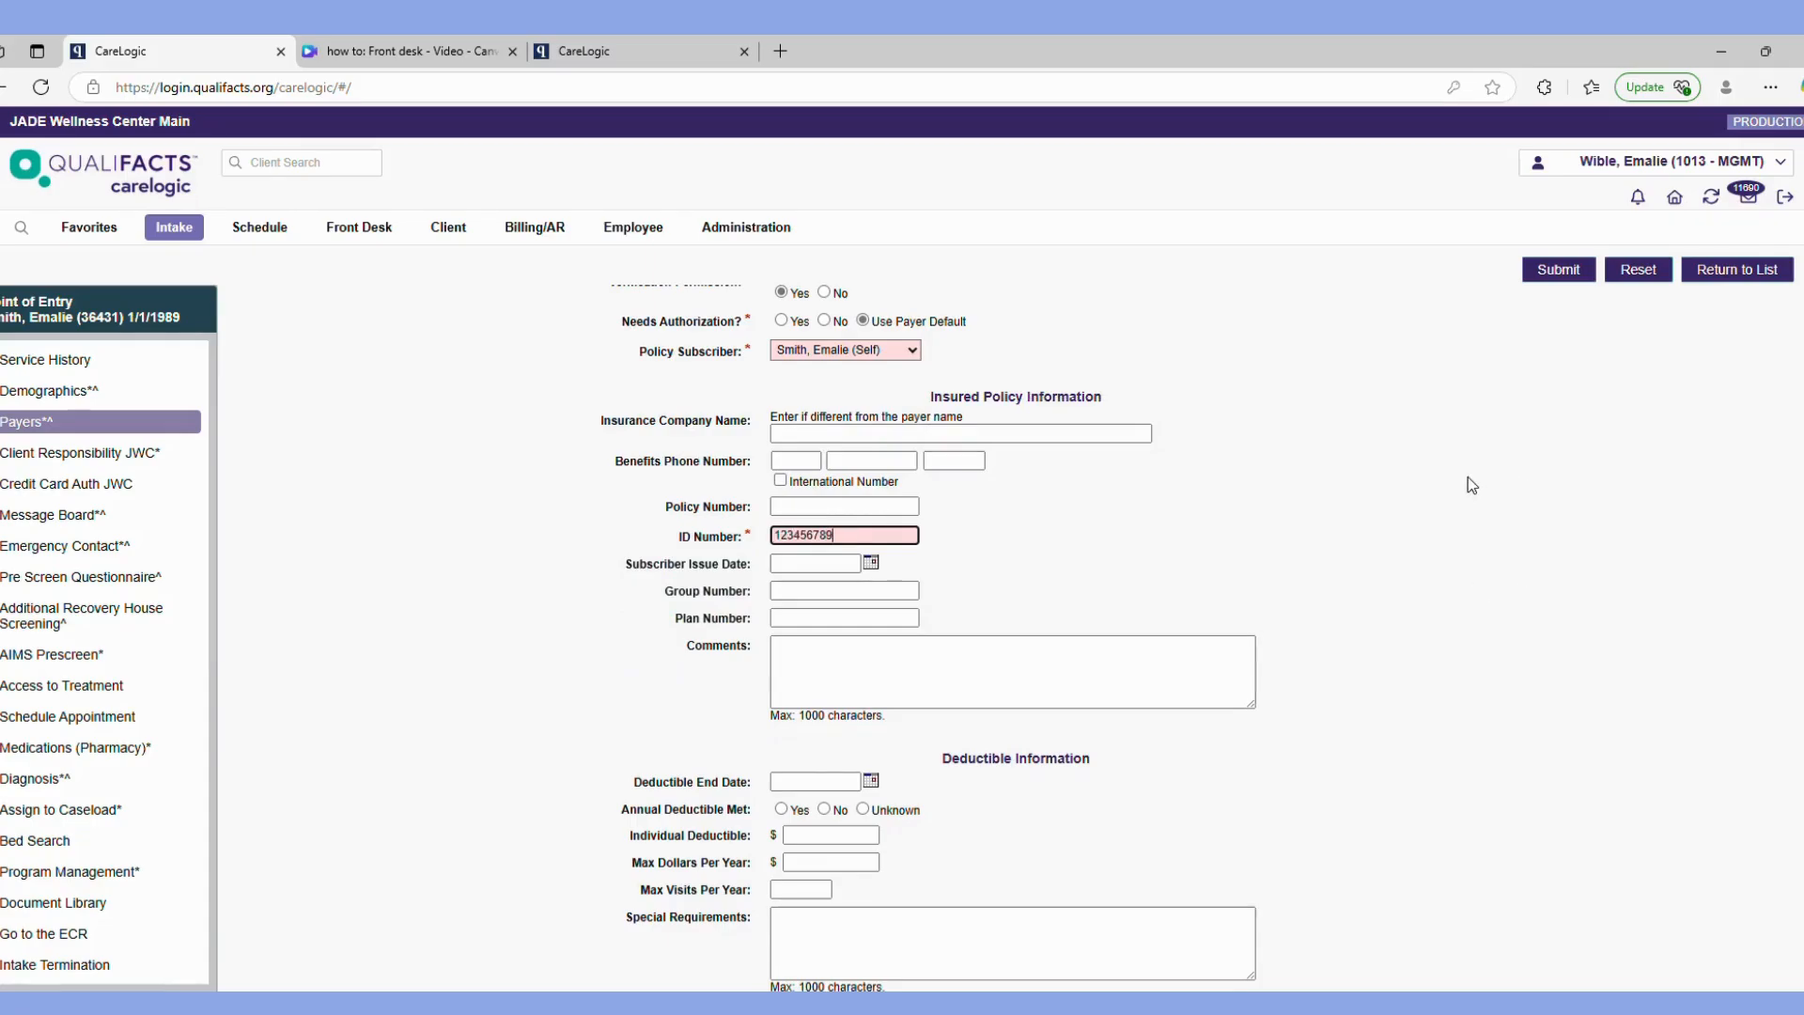
left_click(1585, 275)
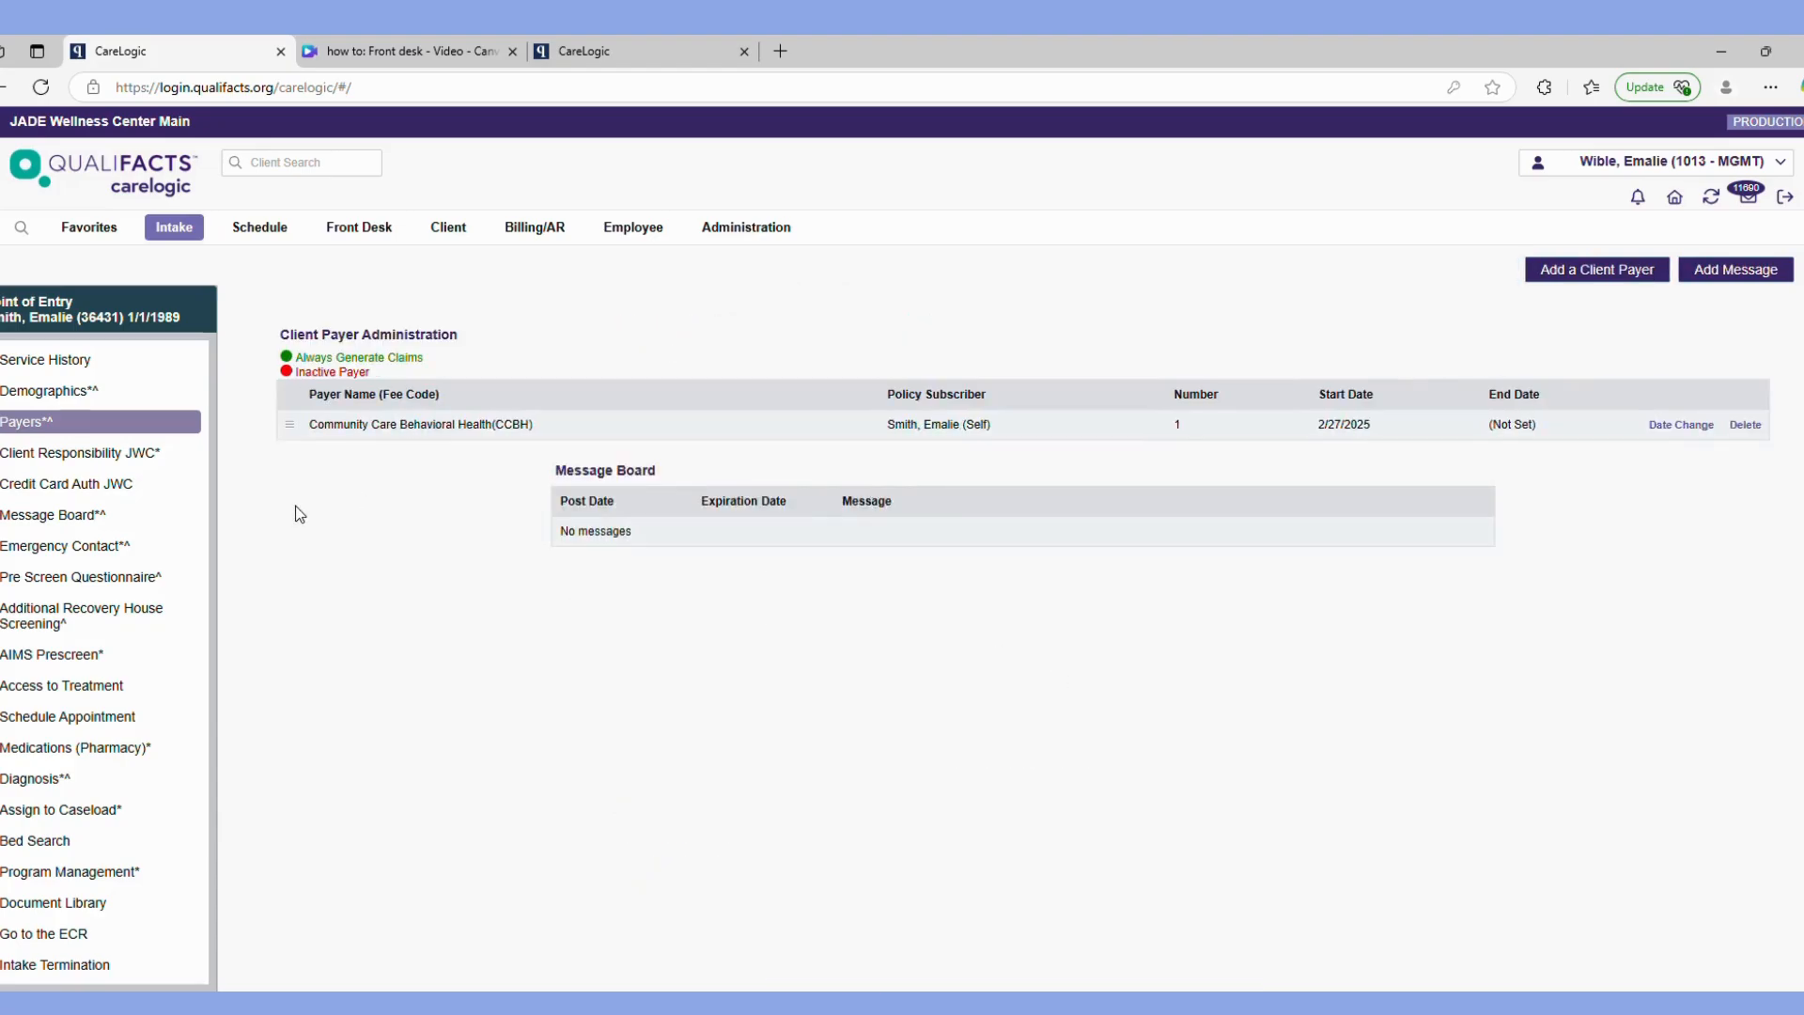
Start a new guarantor marked not legal guardian, not appointment contact, no statements, not self-pay.
left_click(82, 558)
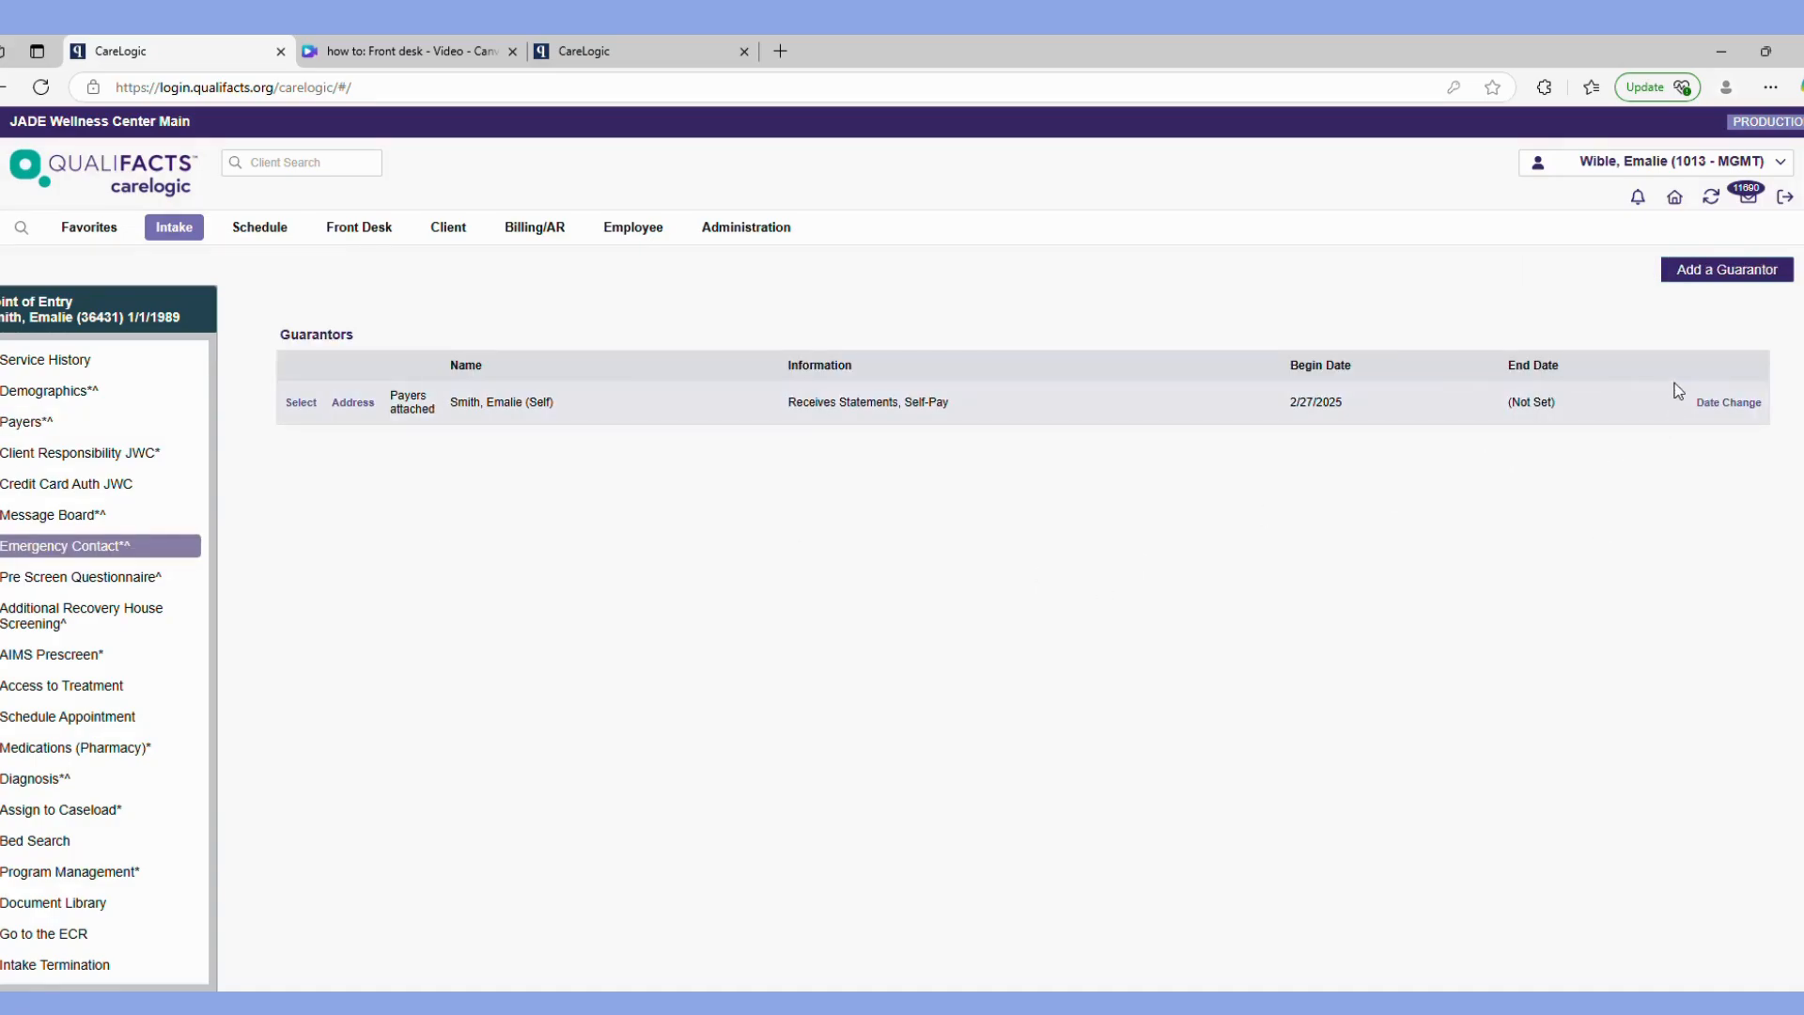
left_click(1729, 278)
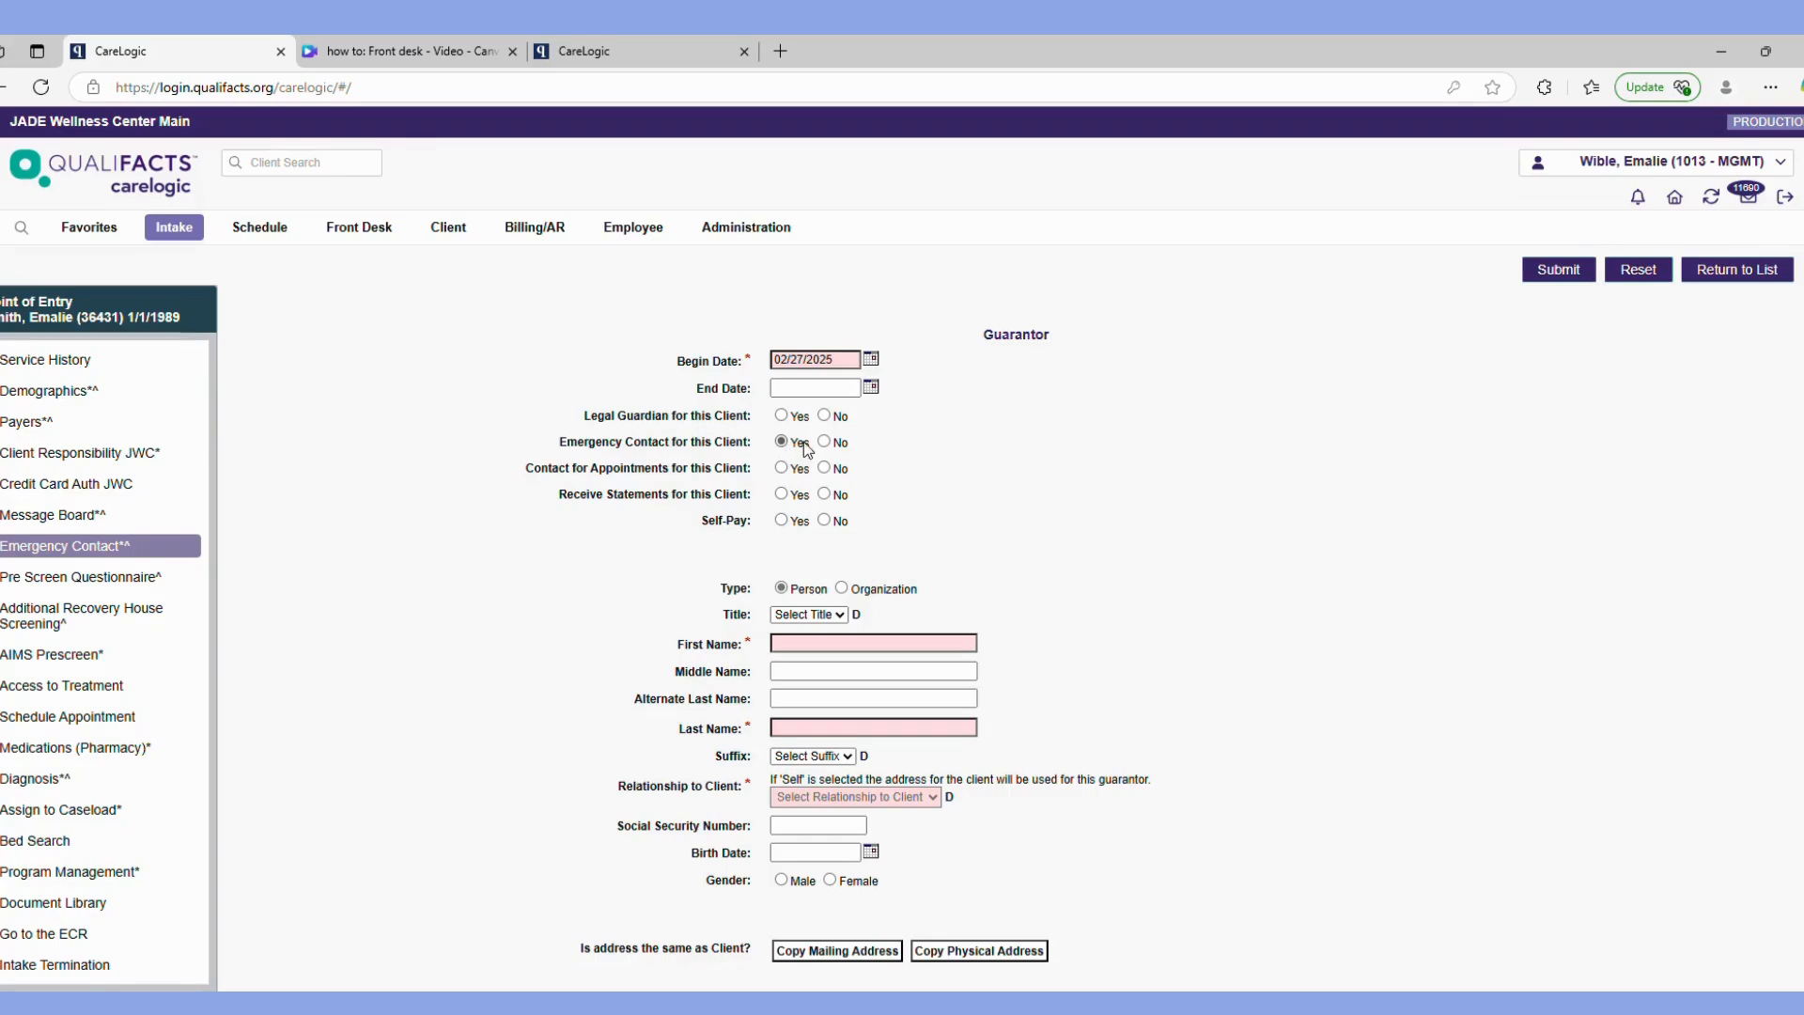
left_click(824, 417)
left_click(824, 468)
left_click(824, 495)
left_click(824, 520)
left_click_drag(753, 442, 568, 444)
left_click(1139, 515)
scroll(1169, 519, "down", 1)
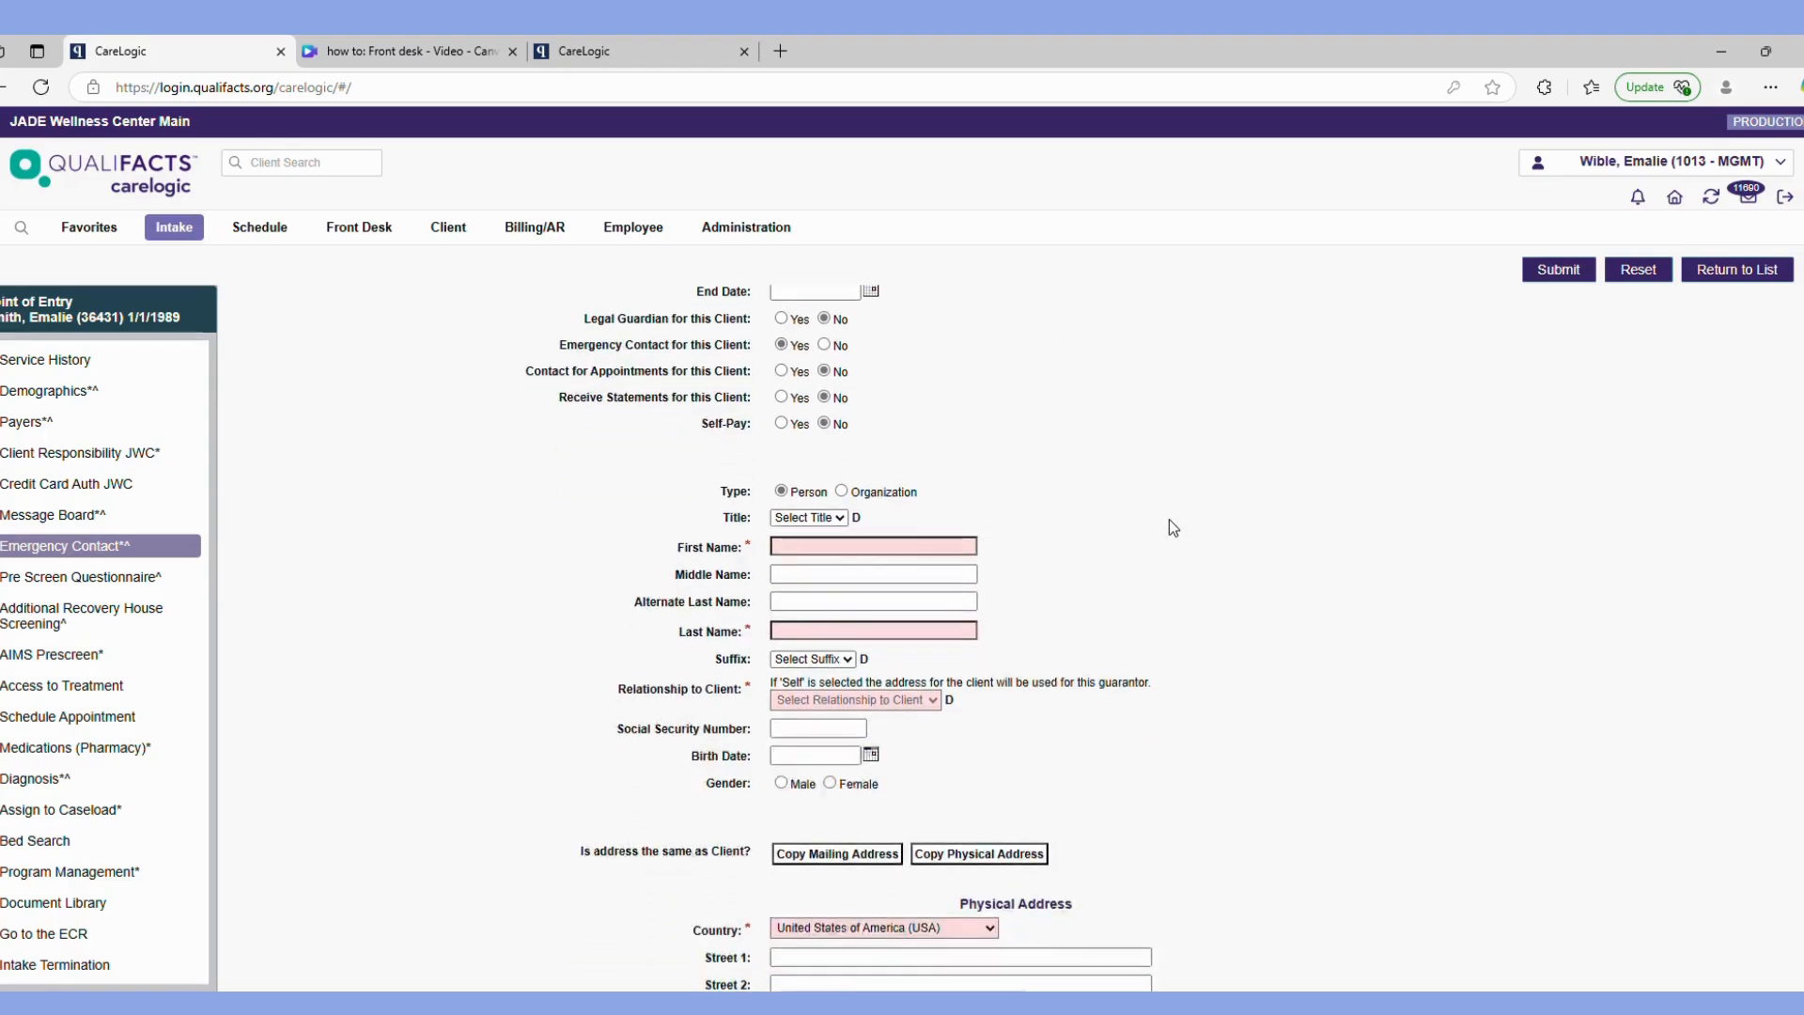
Enter the guarantor's first and last name with relationship Mother.
left_click(835, 556)
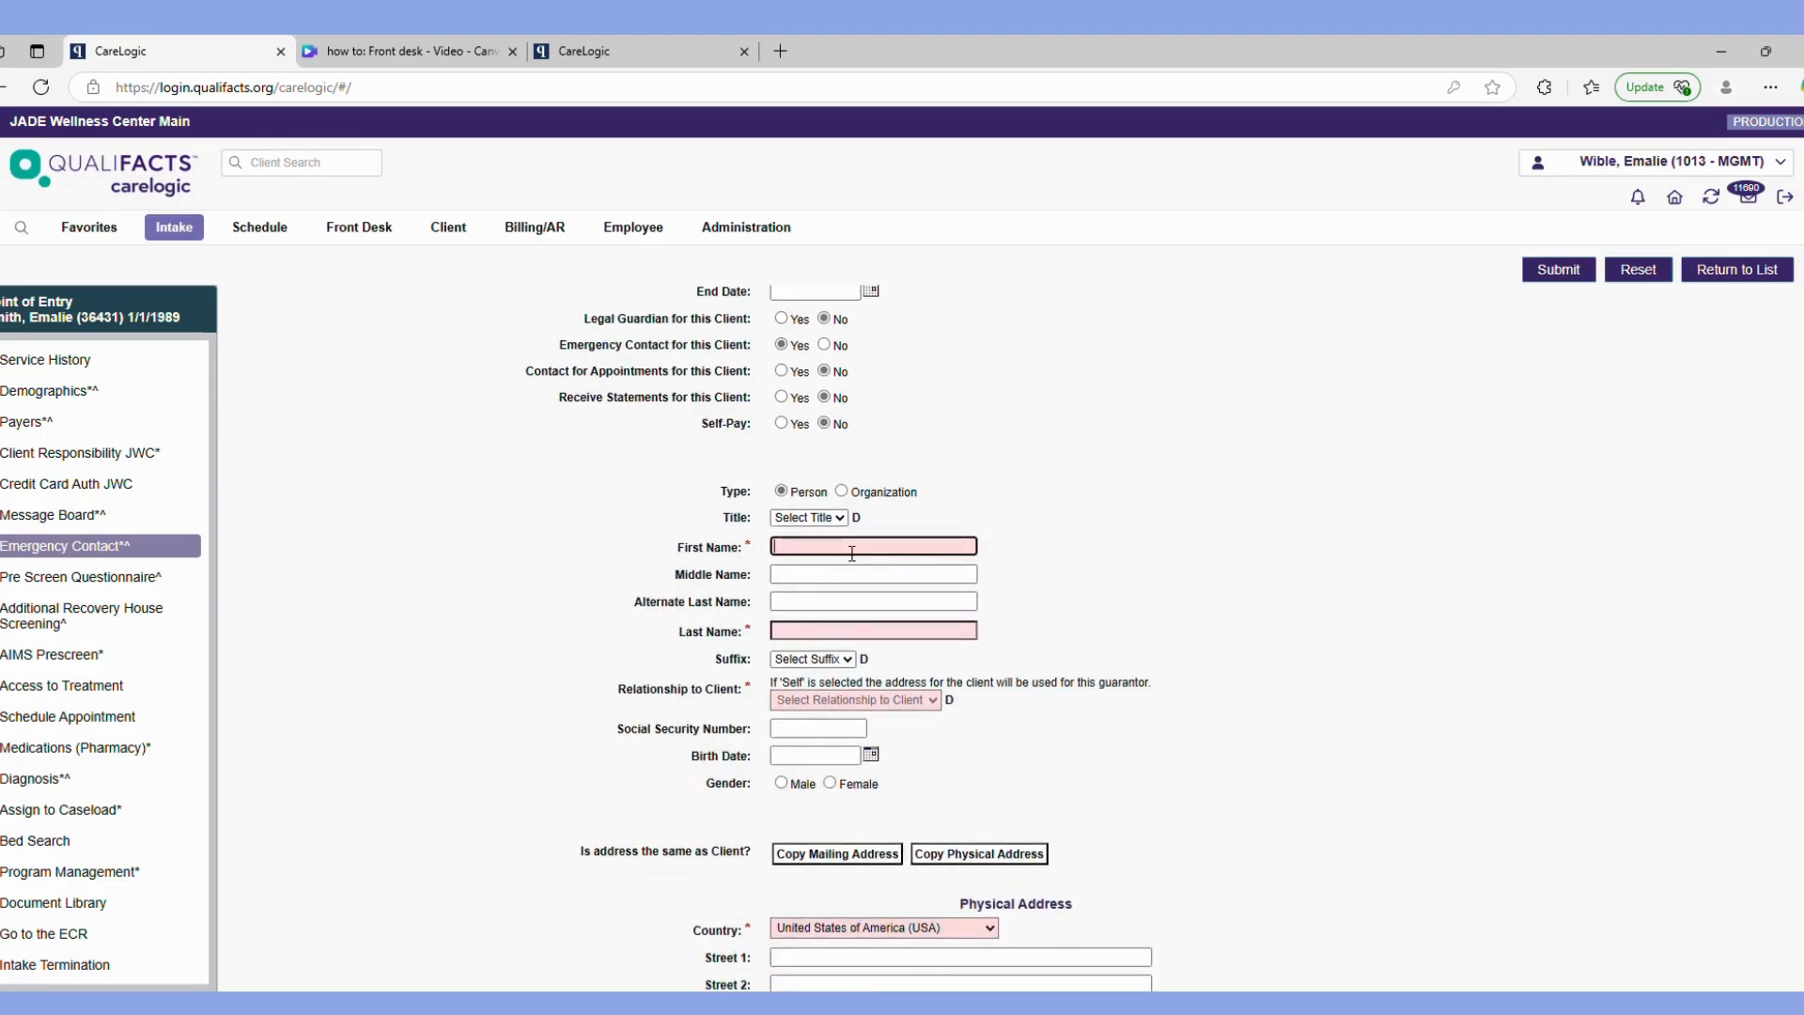
type("y")
key("Tab")
key("Tab")
key("Tab")
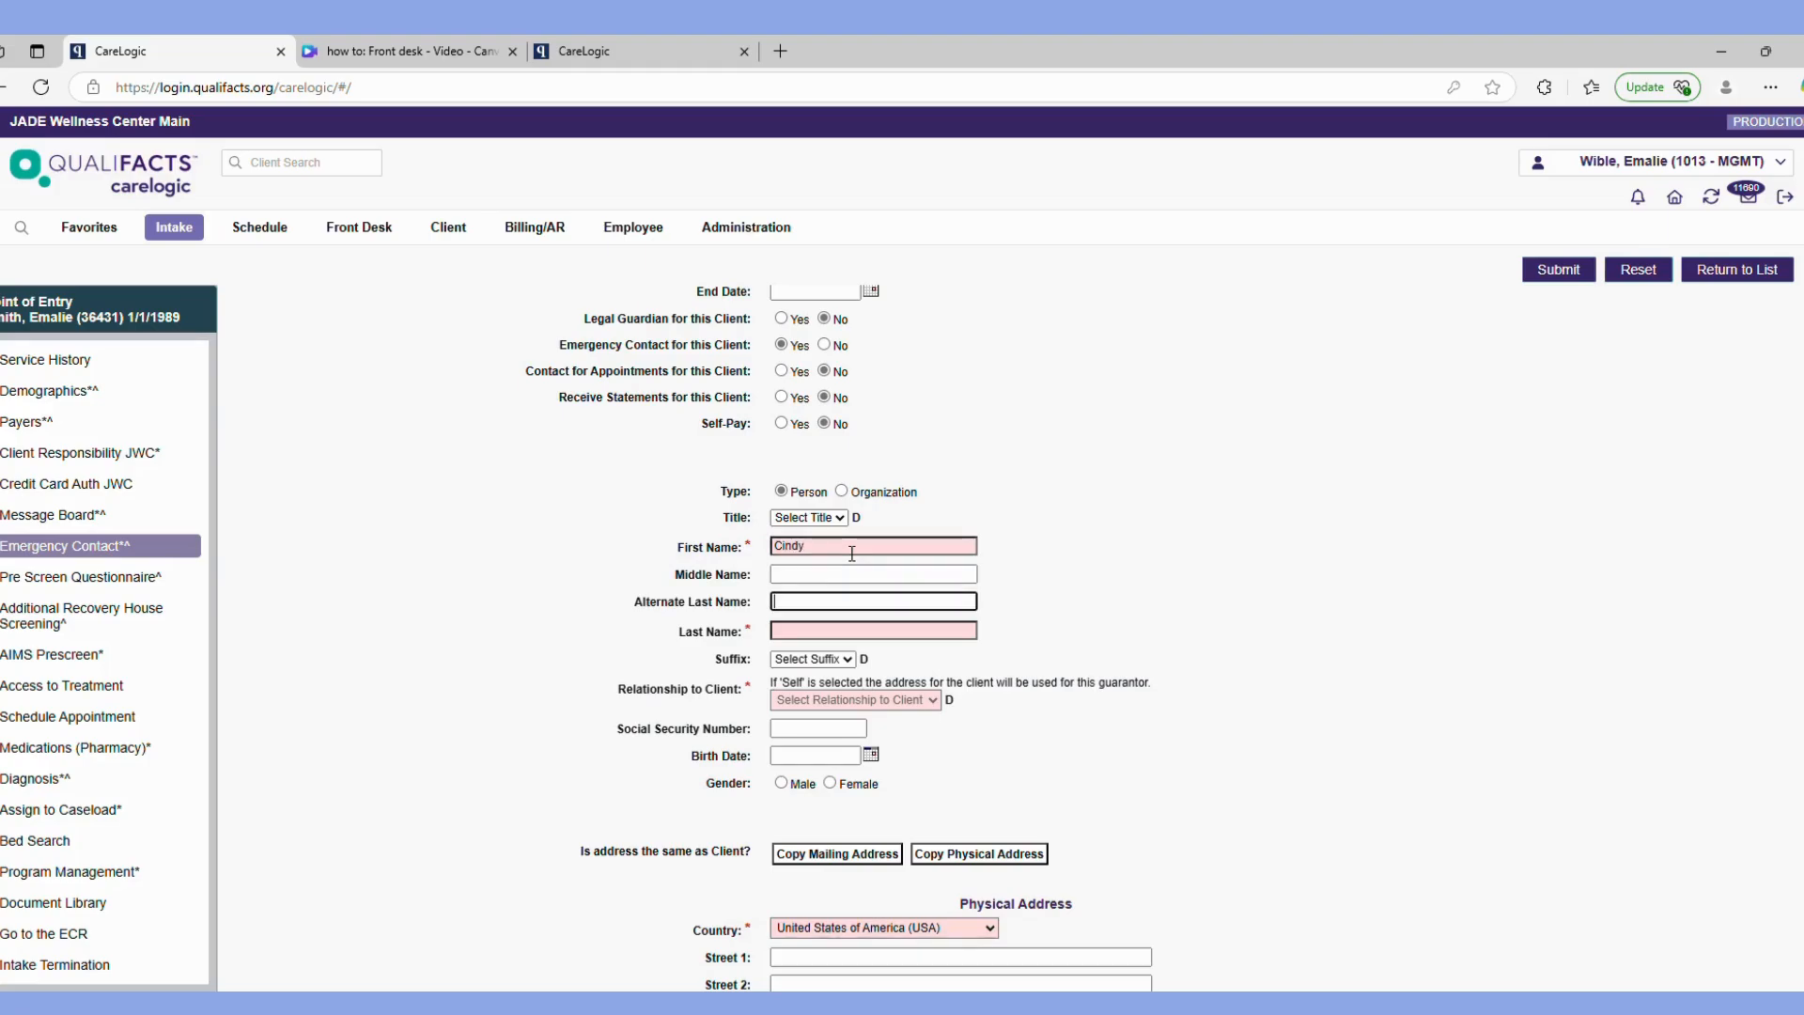
type("Smith")
key("Tab")
key("Tab")
key("m")
scroll(852, 554, "down", 1)
scroll(853, 553, "down", 5)
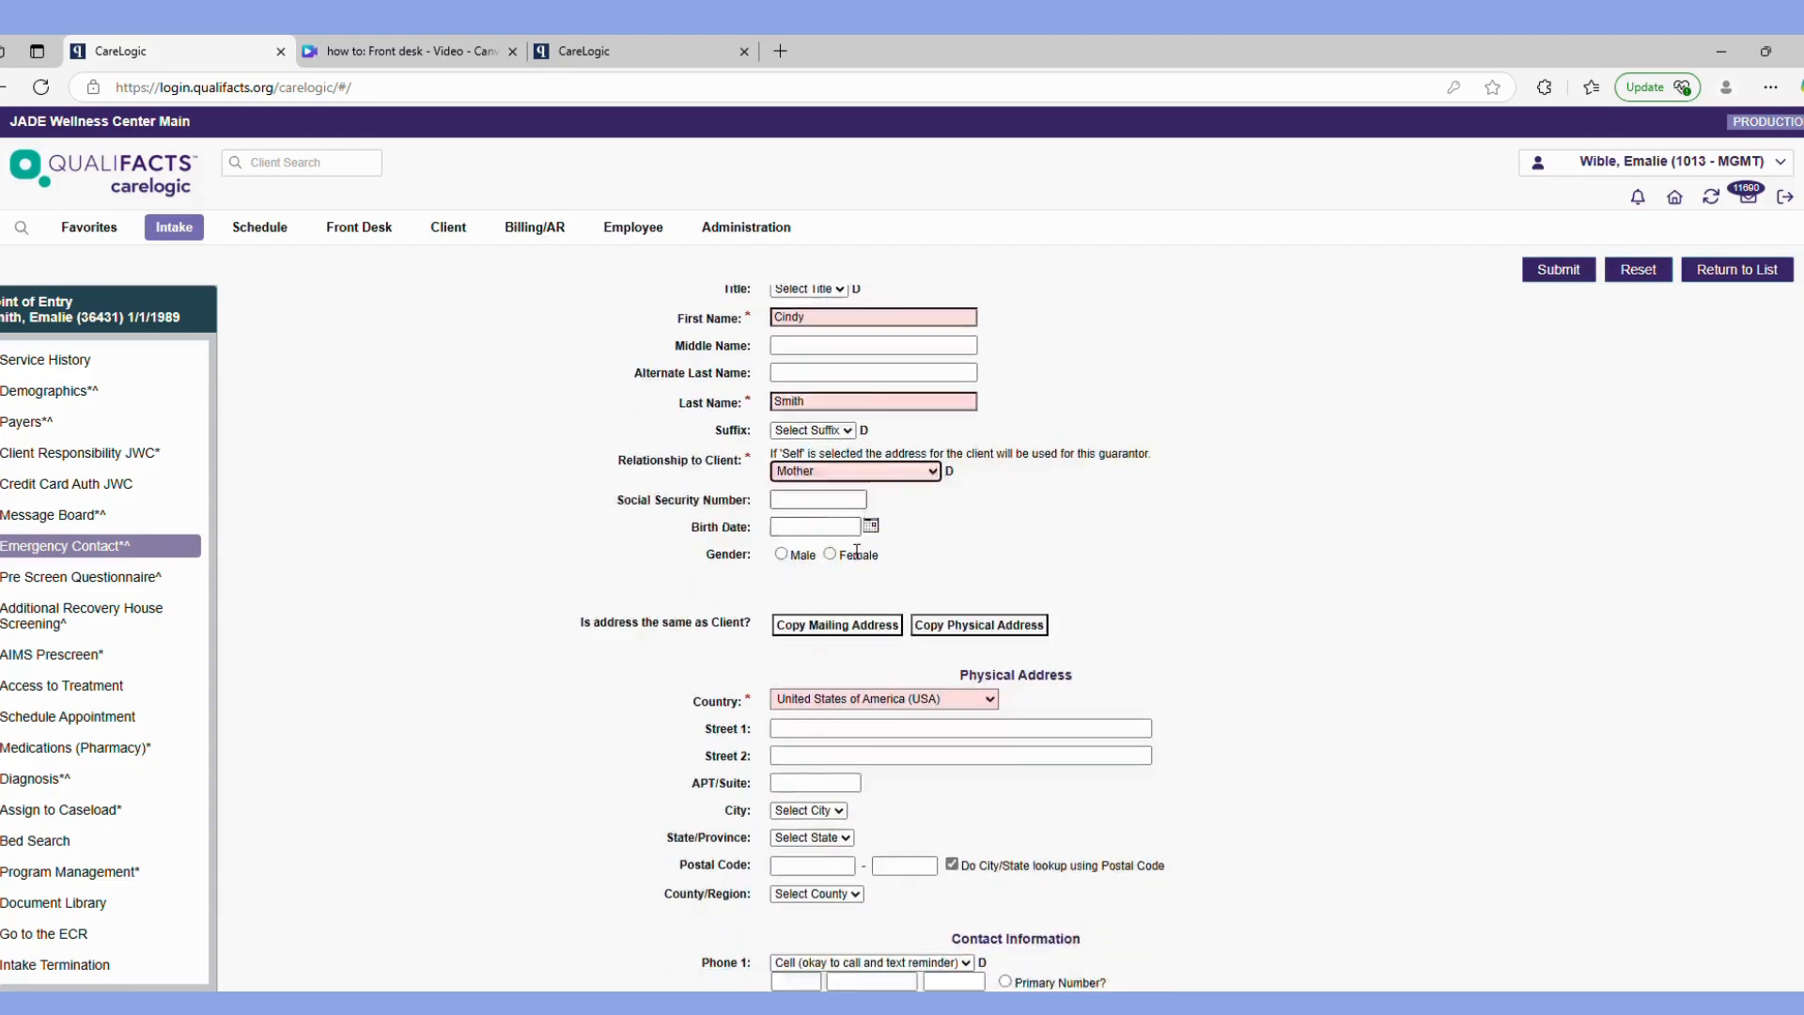
Add the guarantor's Phone 1 as primary with OK to identify the agency, and submit.
left_click(823, 628)
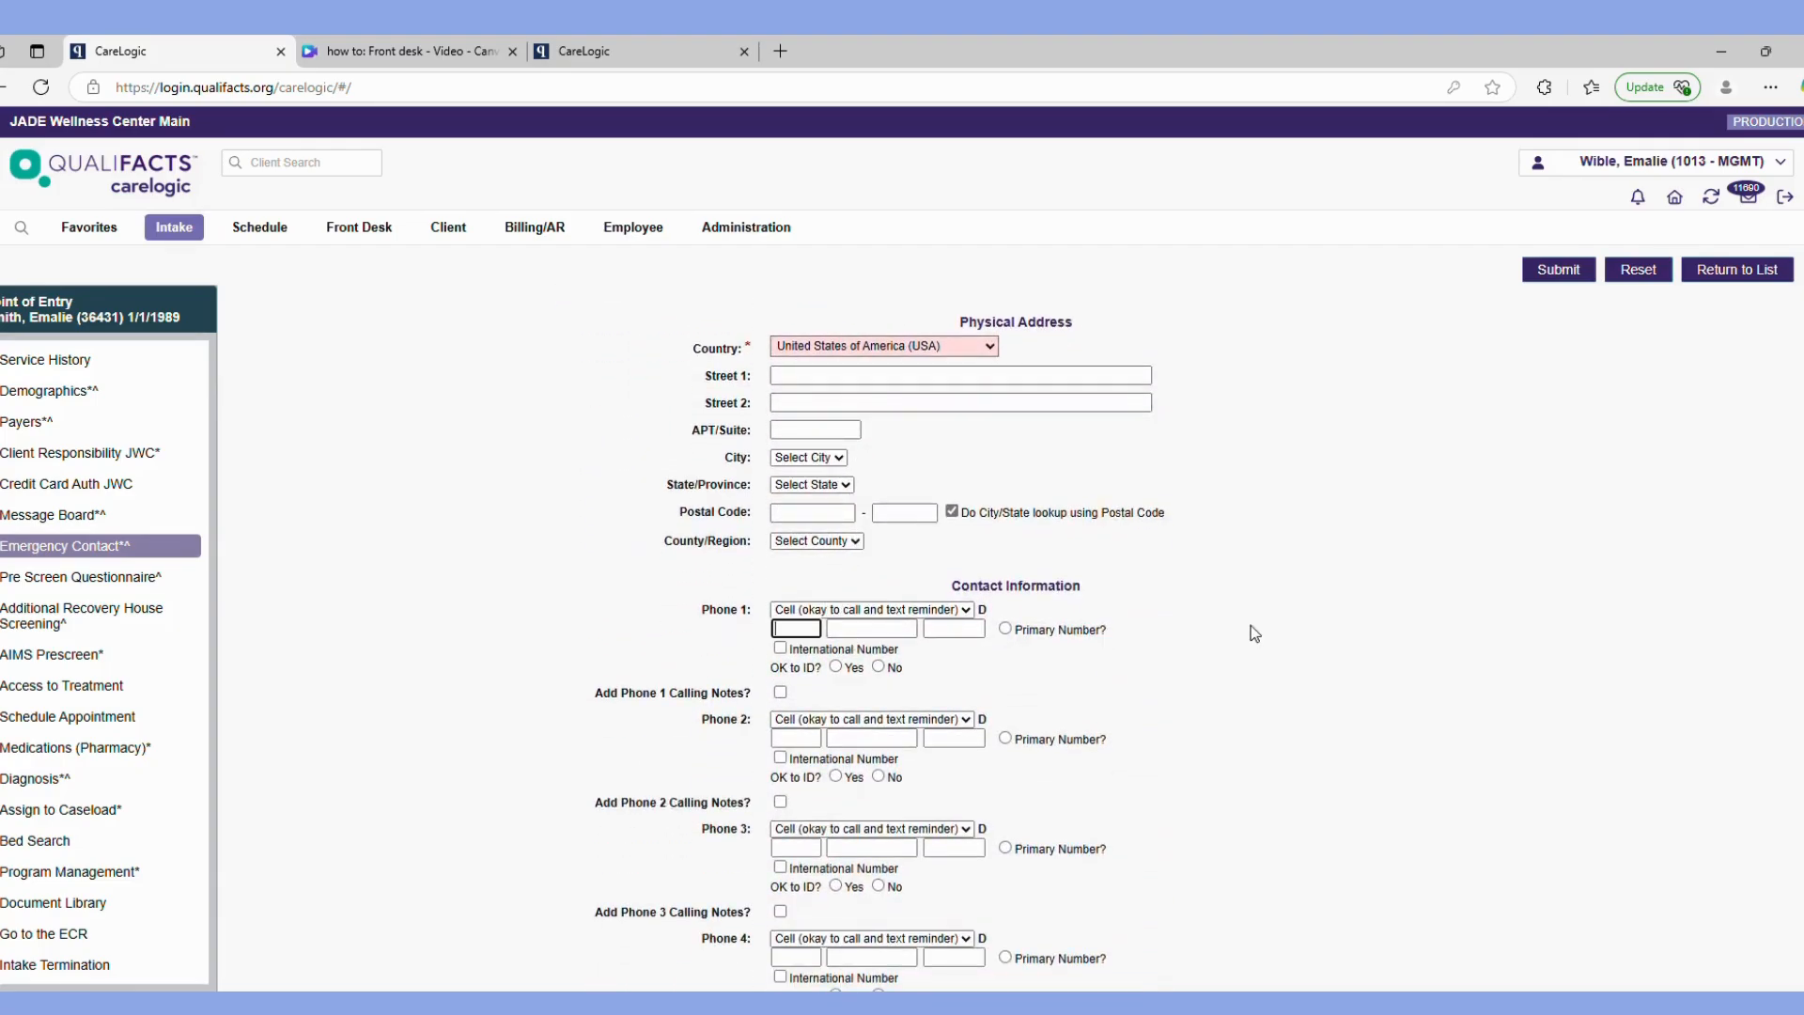
type("412")
key("Tab")
key("shift+Tab")
type("111")
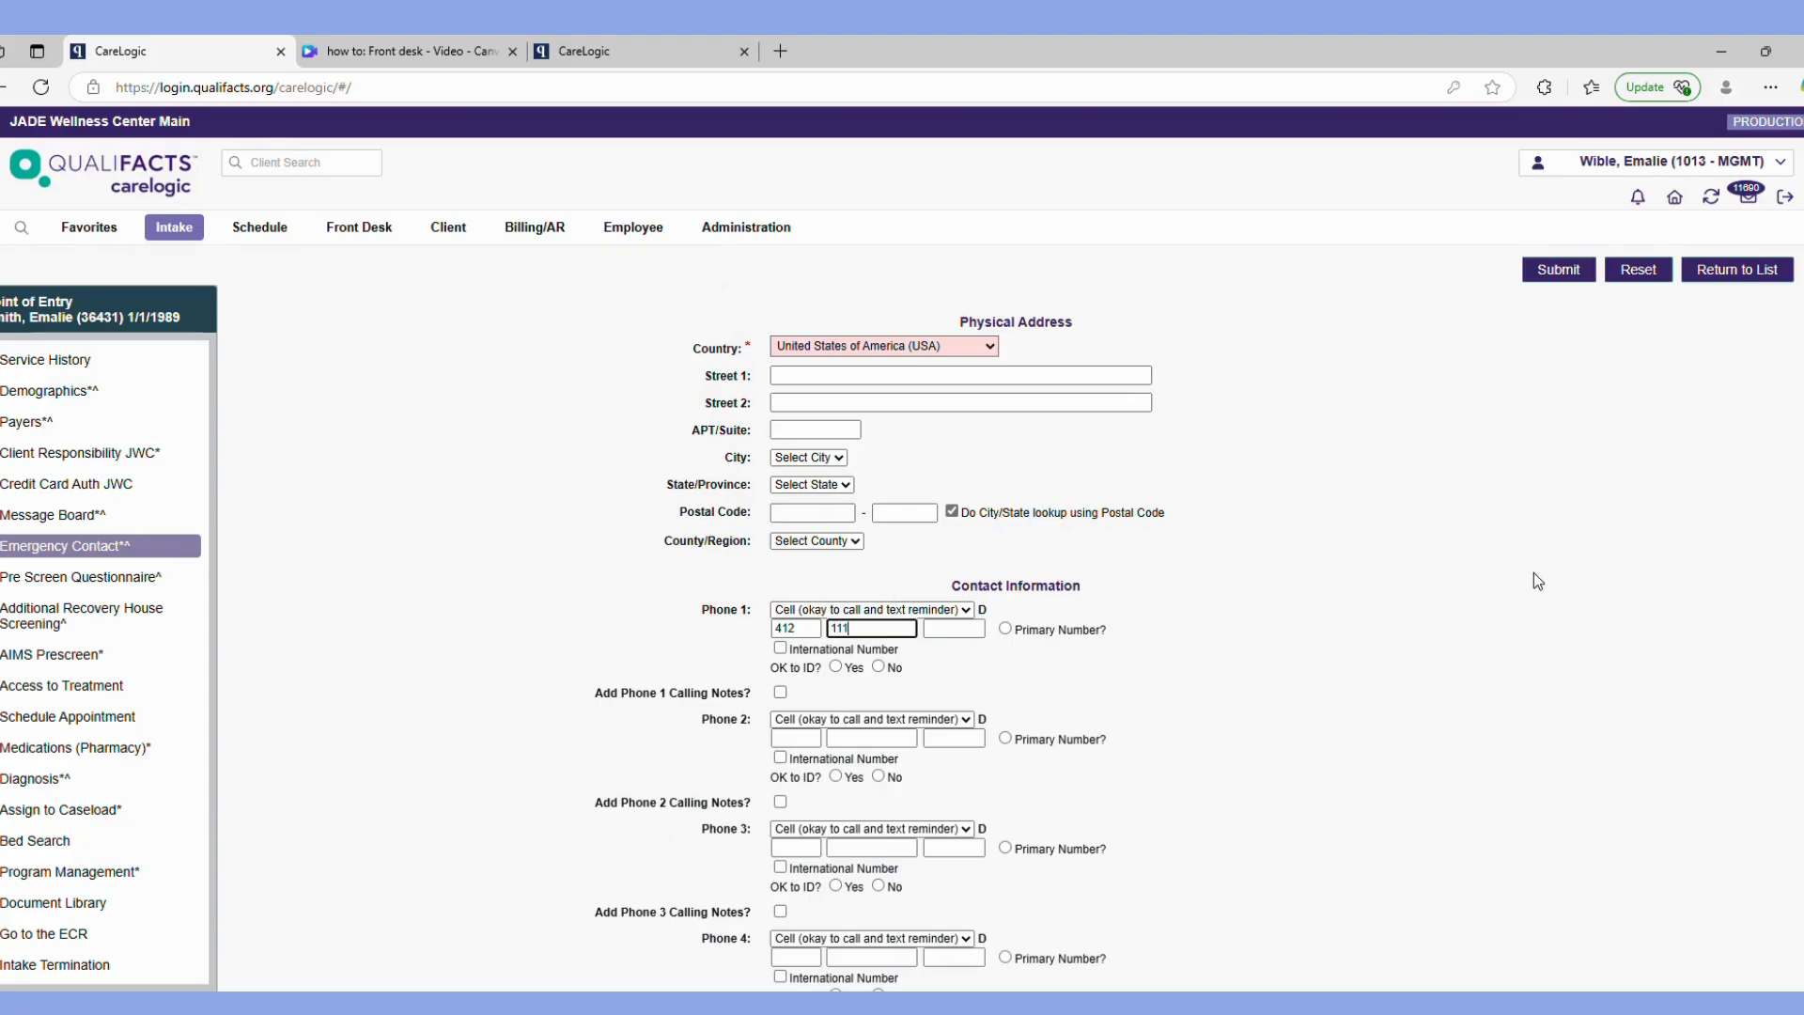
type("2222")
left_click(1005, 628)
left_click(836, 666)
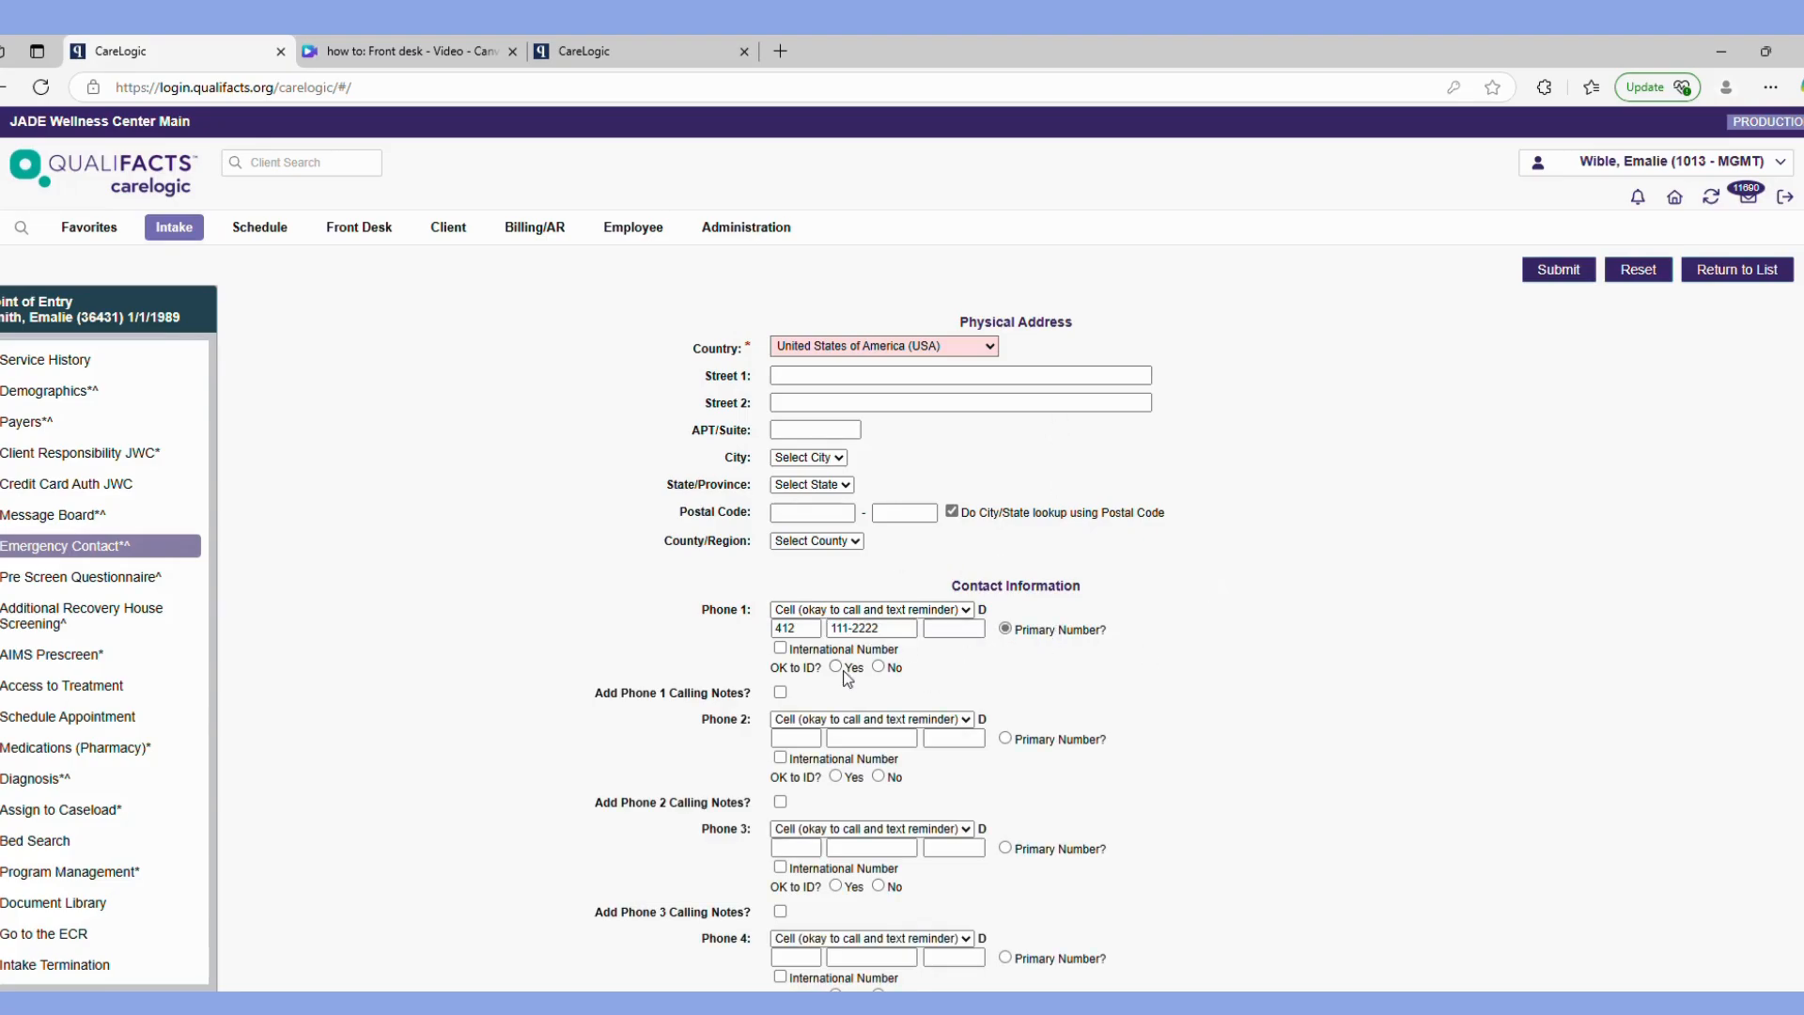
left_click(1565, 272)
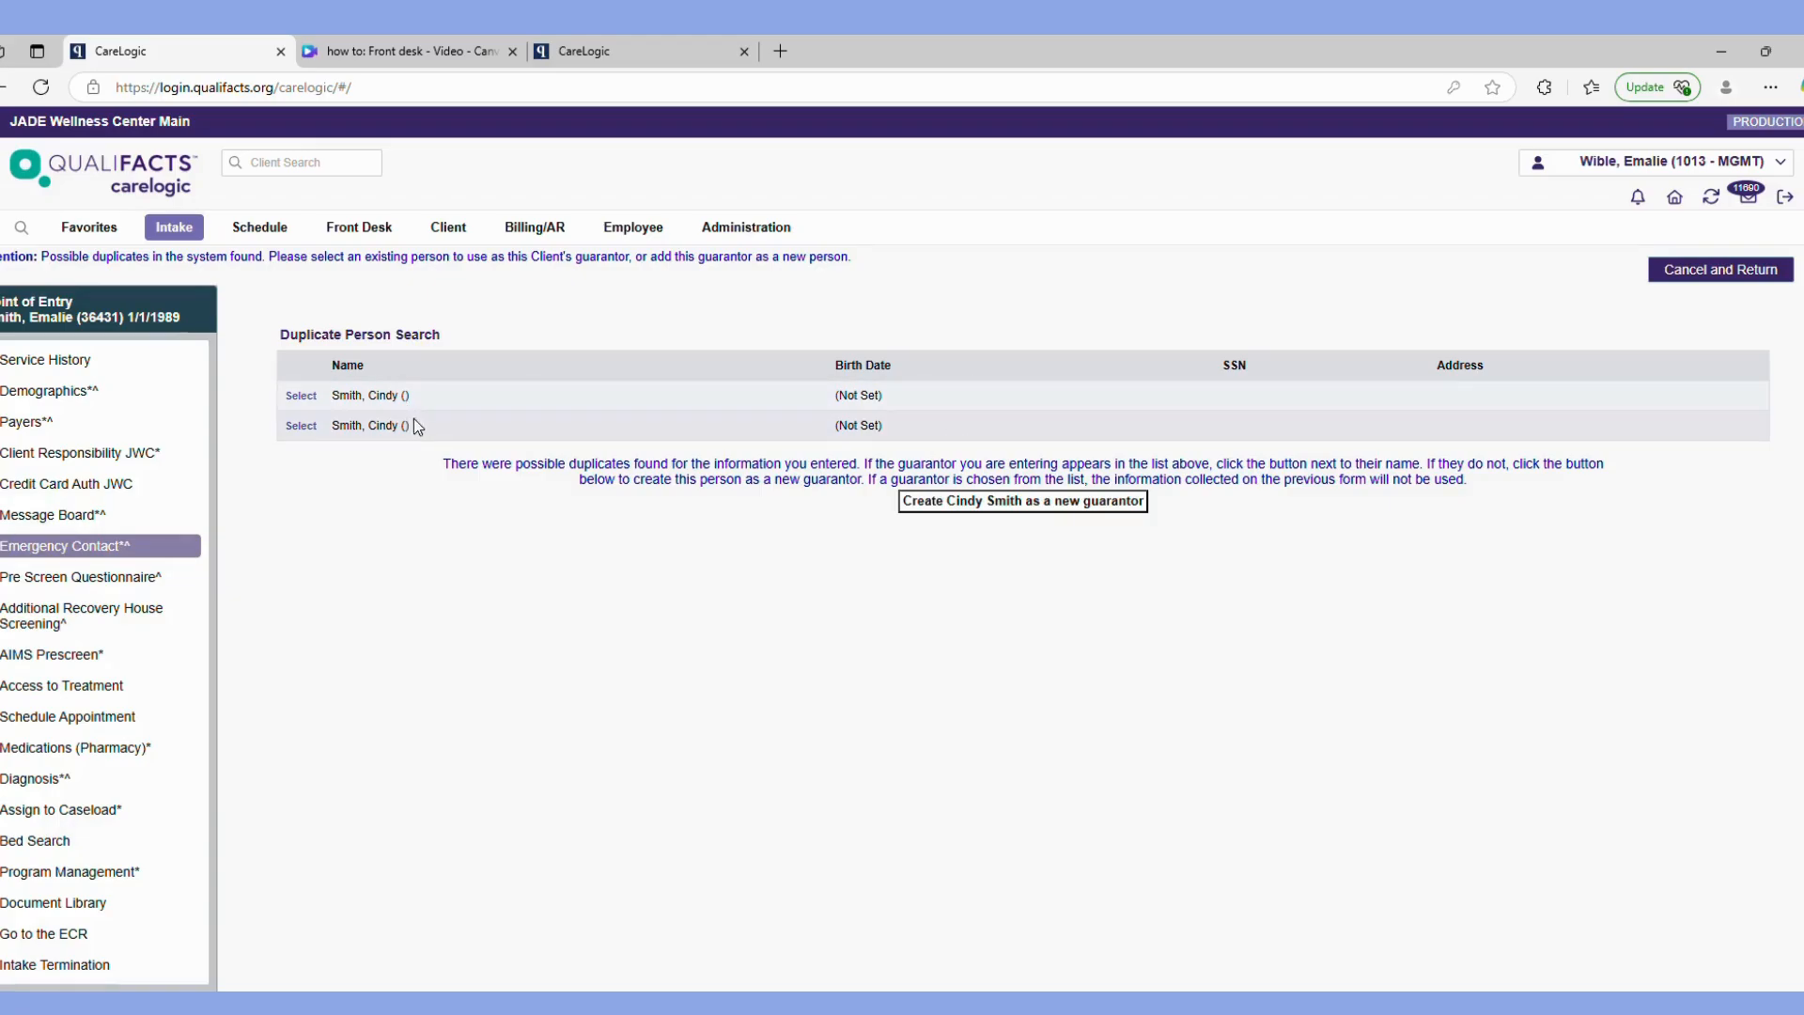
Create the mother as a new guarantor from the Duplicate Person Search page.
left_click(1021, 503)
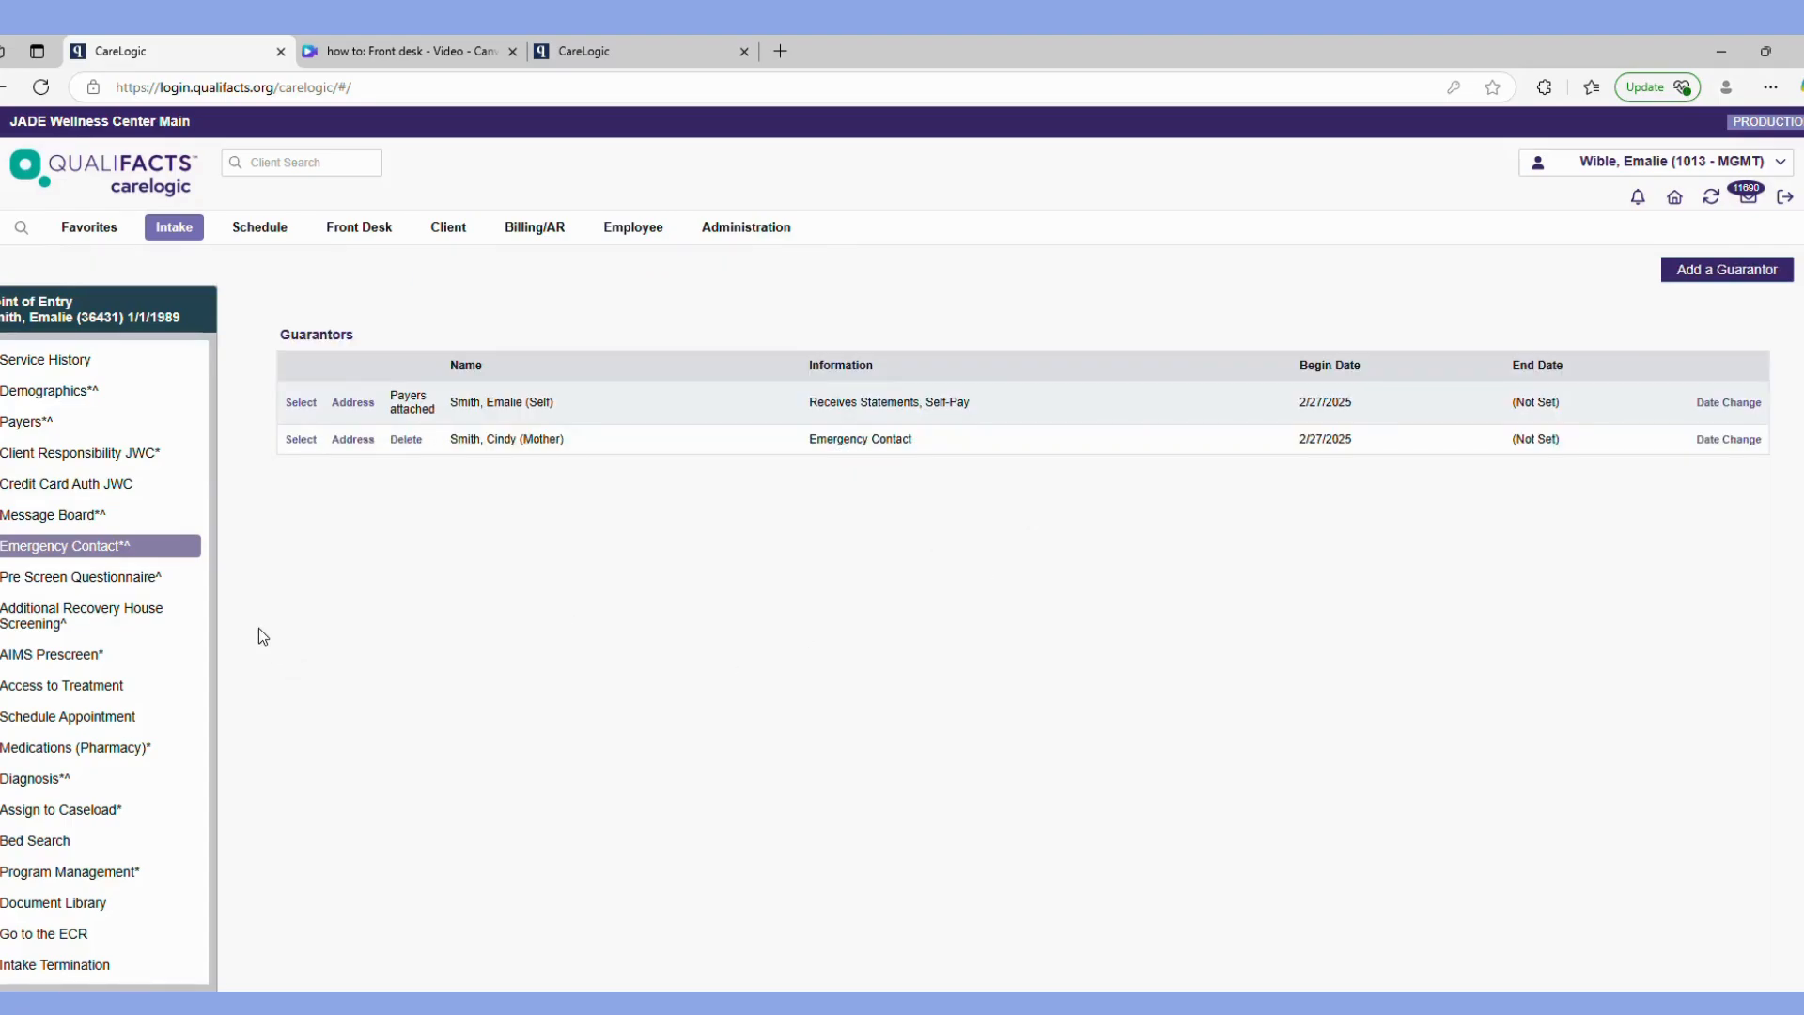
Add a prescreen requesting Monroeville, with a valid ID card and insurance used for services.
left_click(71, 580)
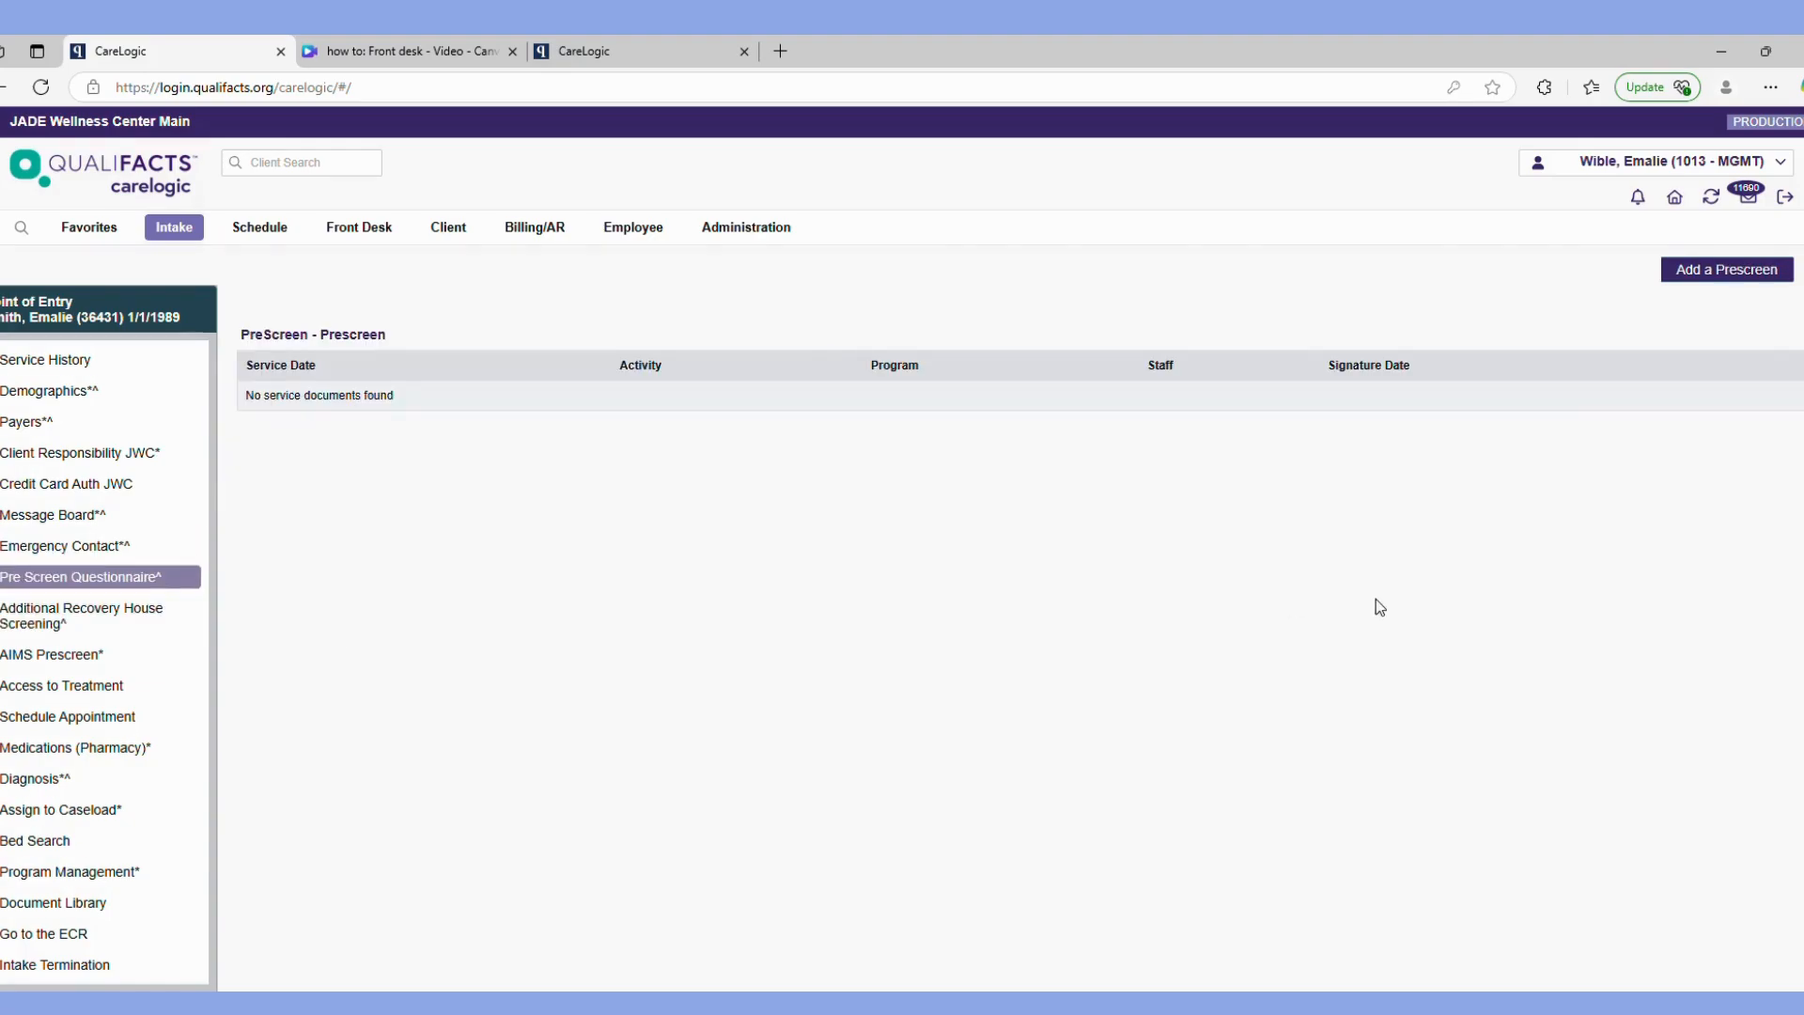
left_click(1727, 271)
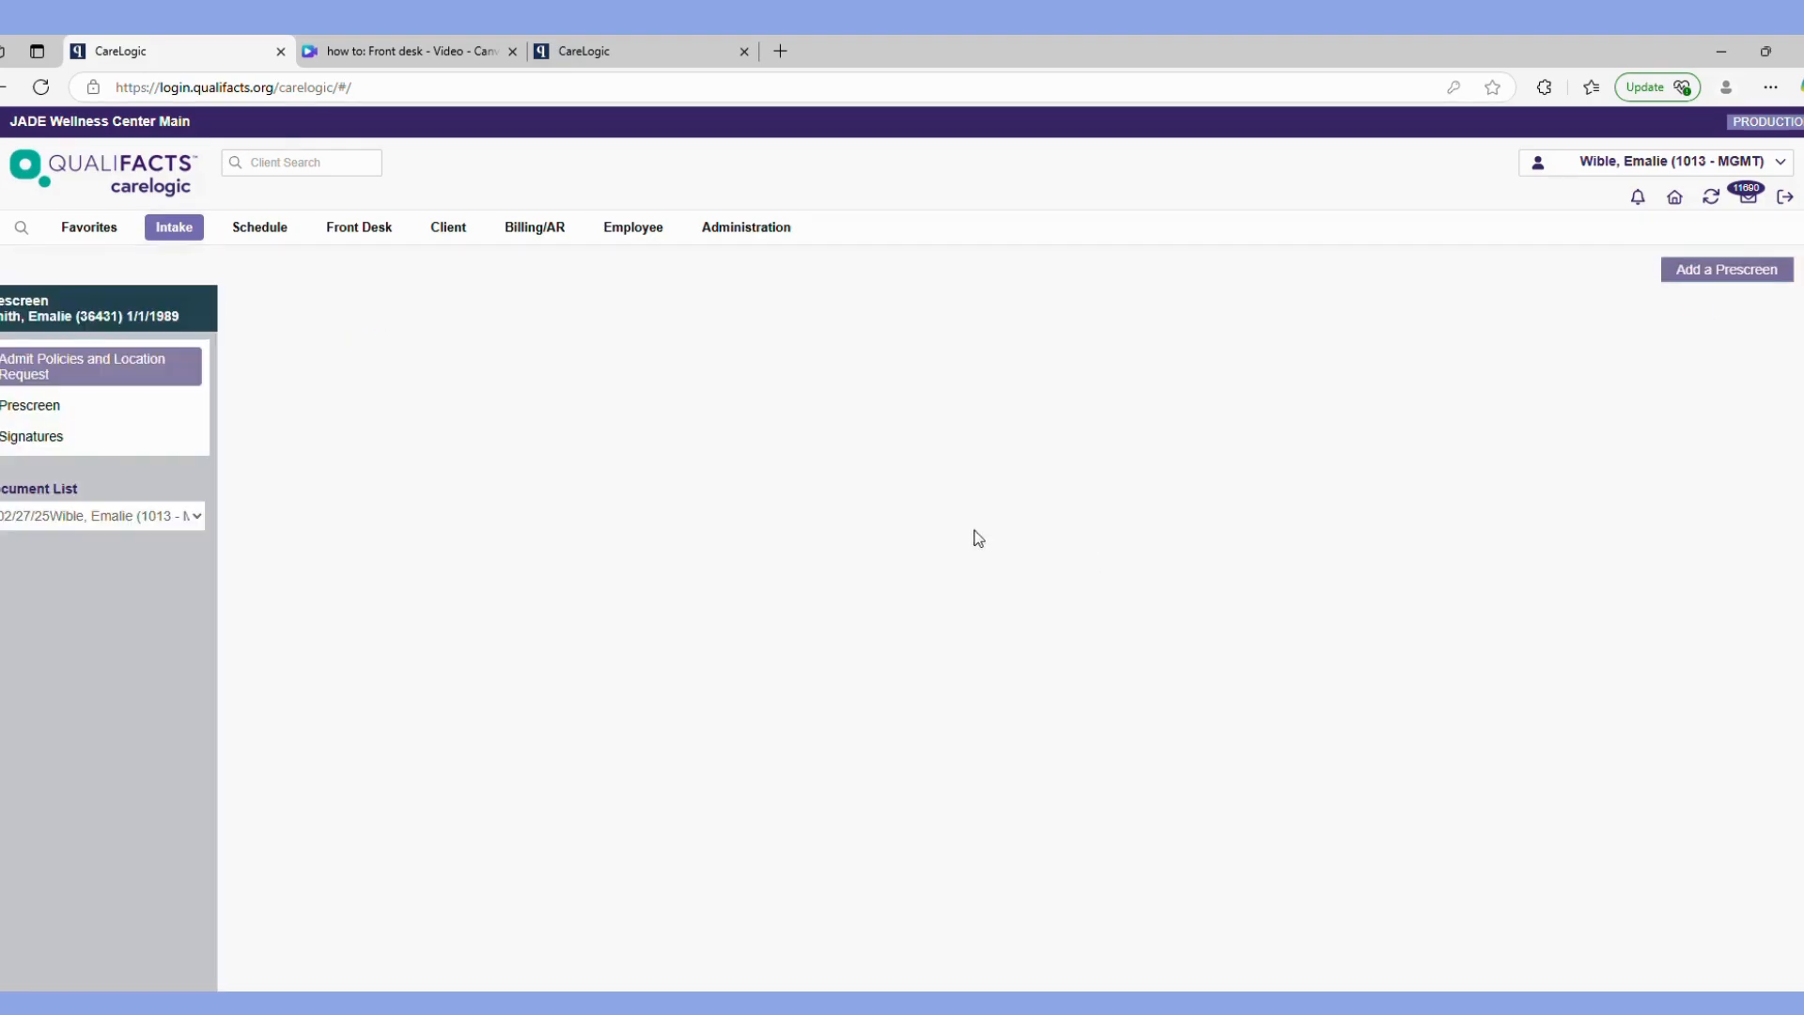
scroll(944, 631, "down", 1)
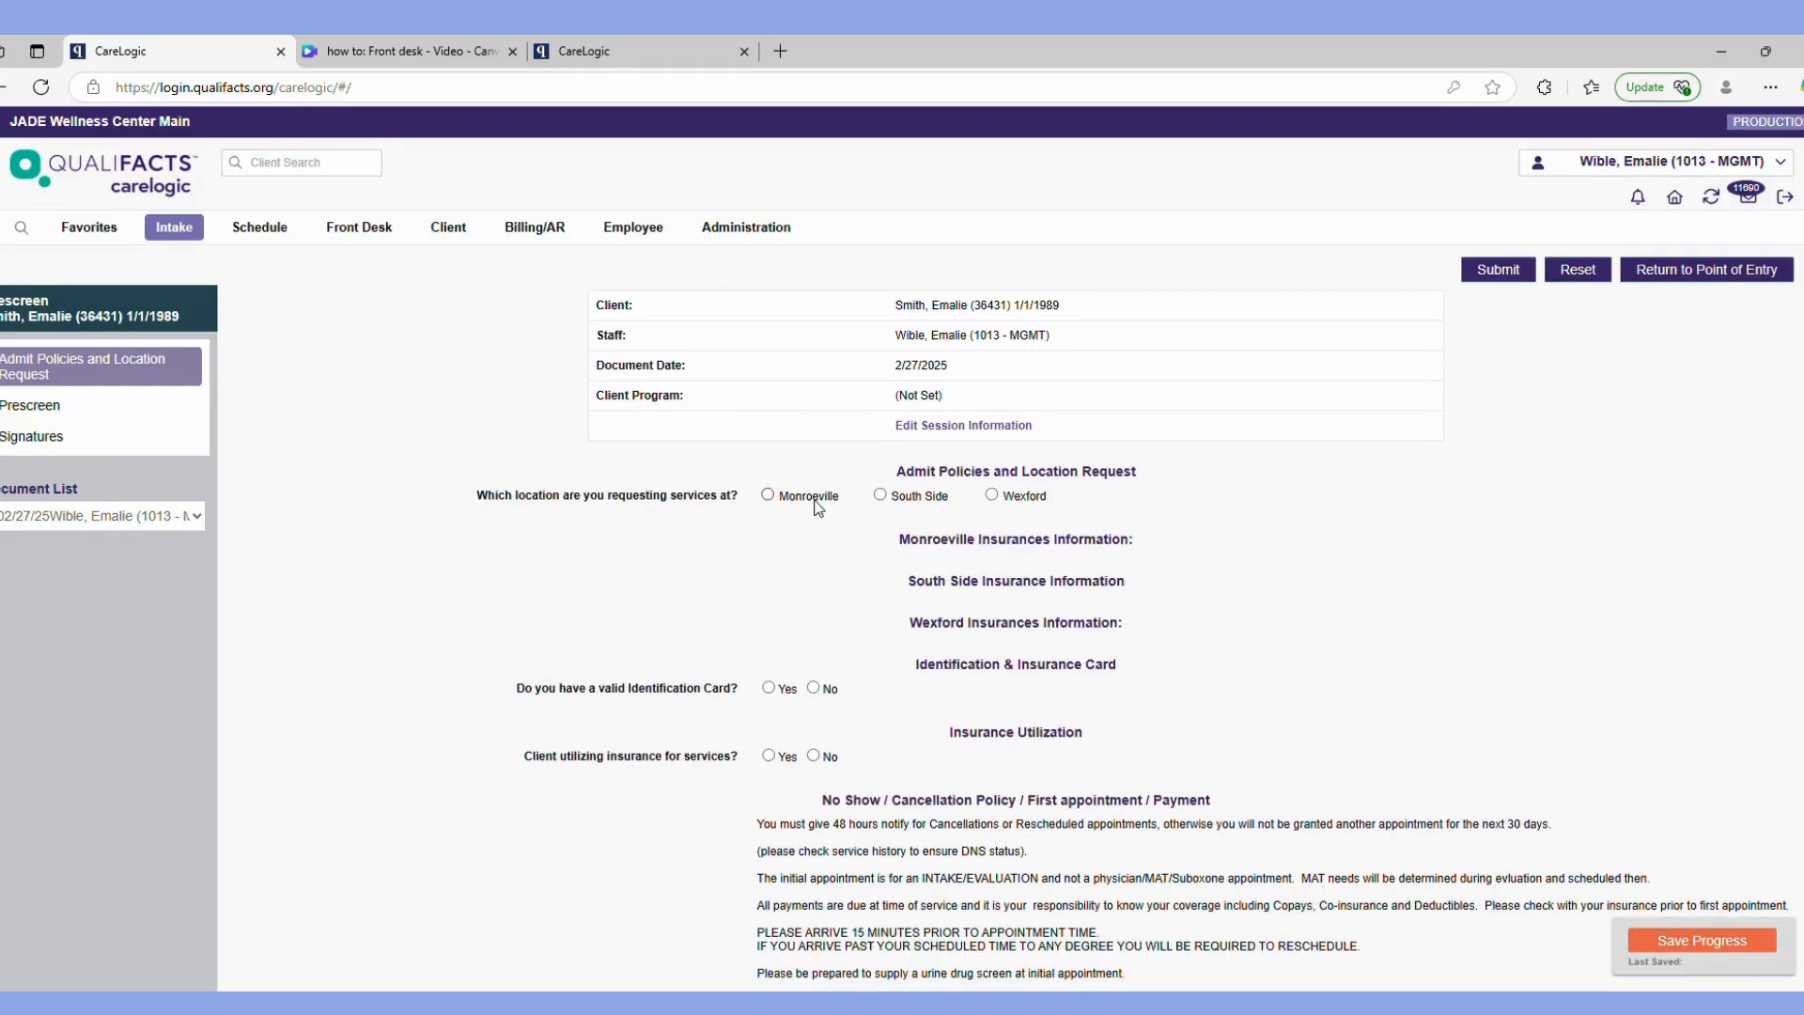
left_click(814, 498)
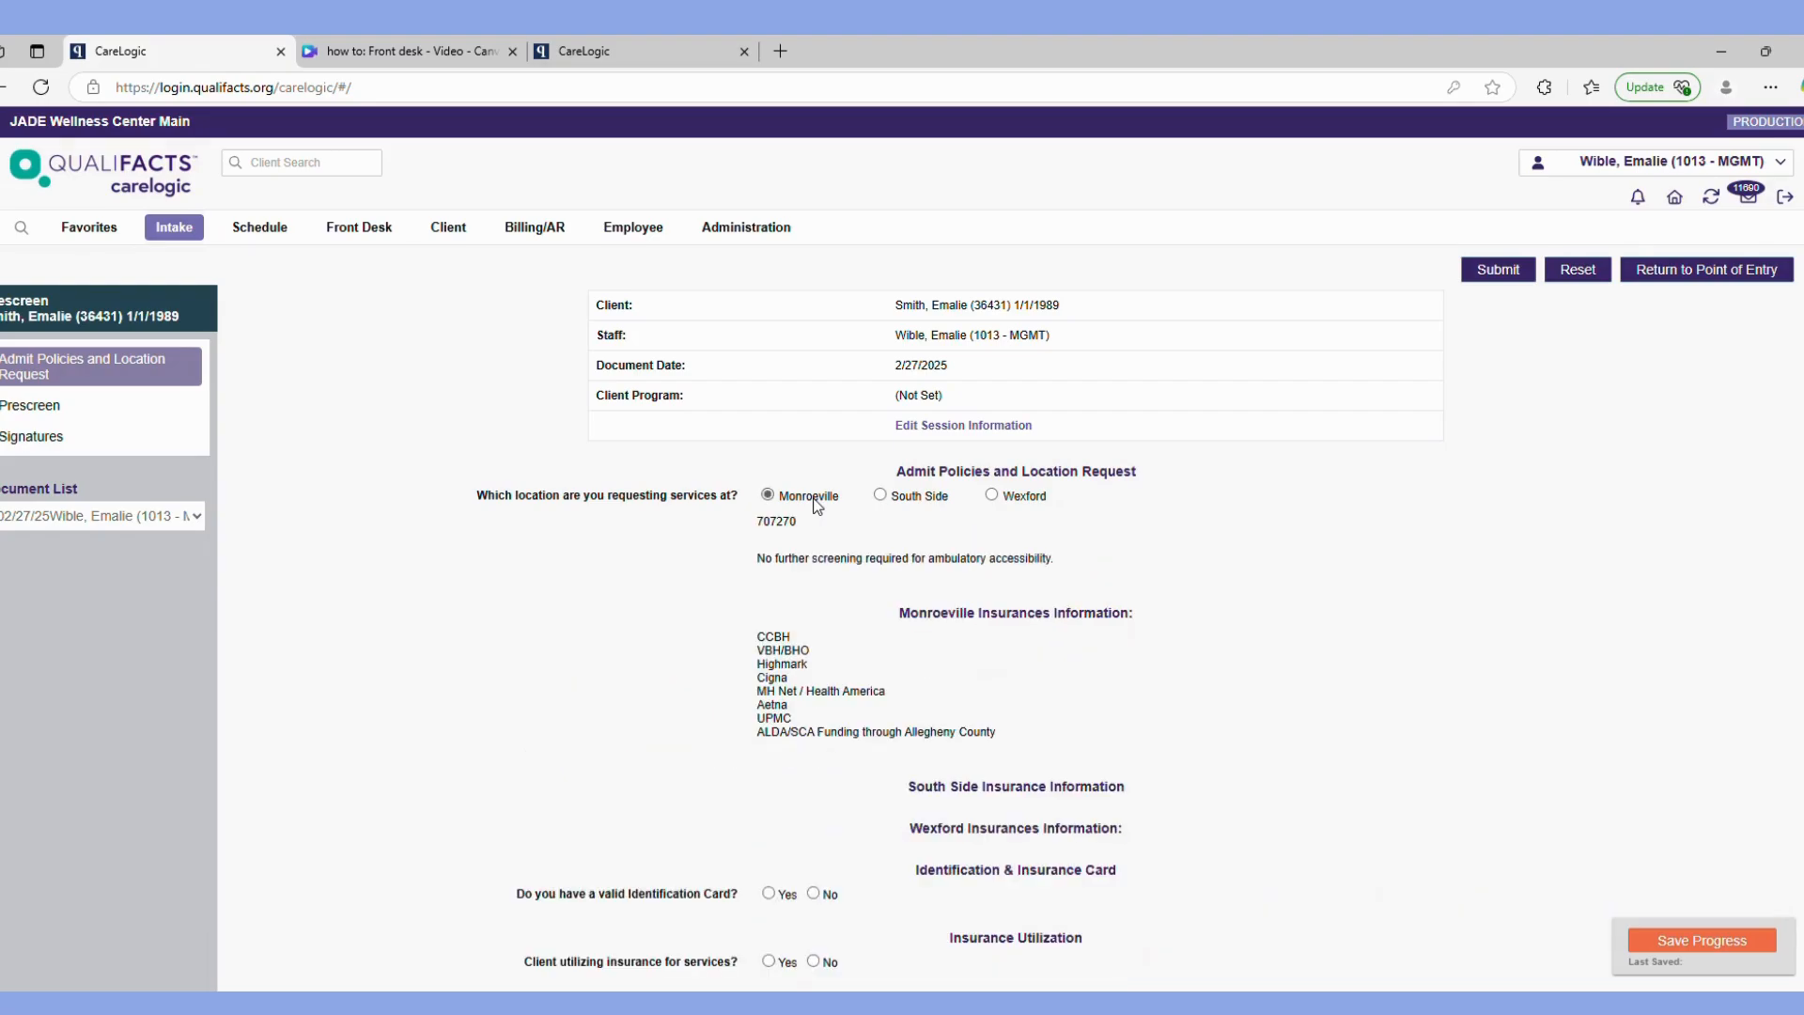
scroll(1036, 623, "down", 3)
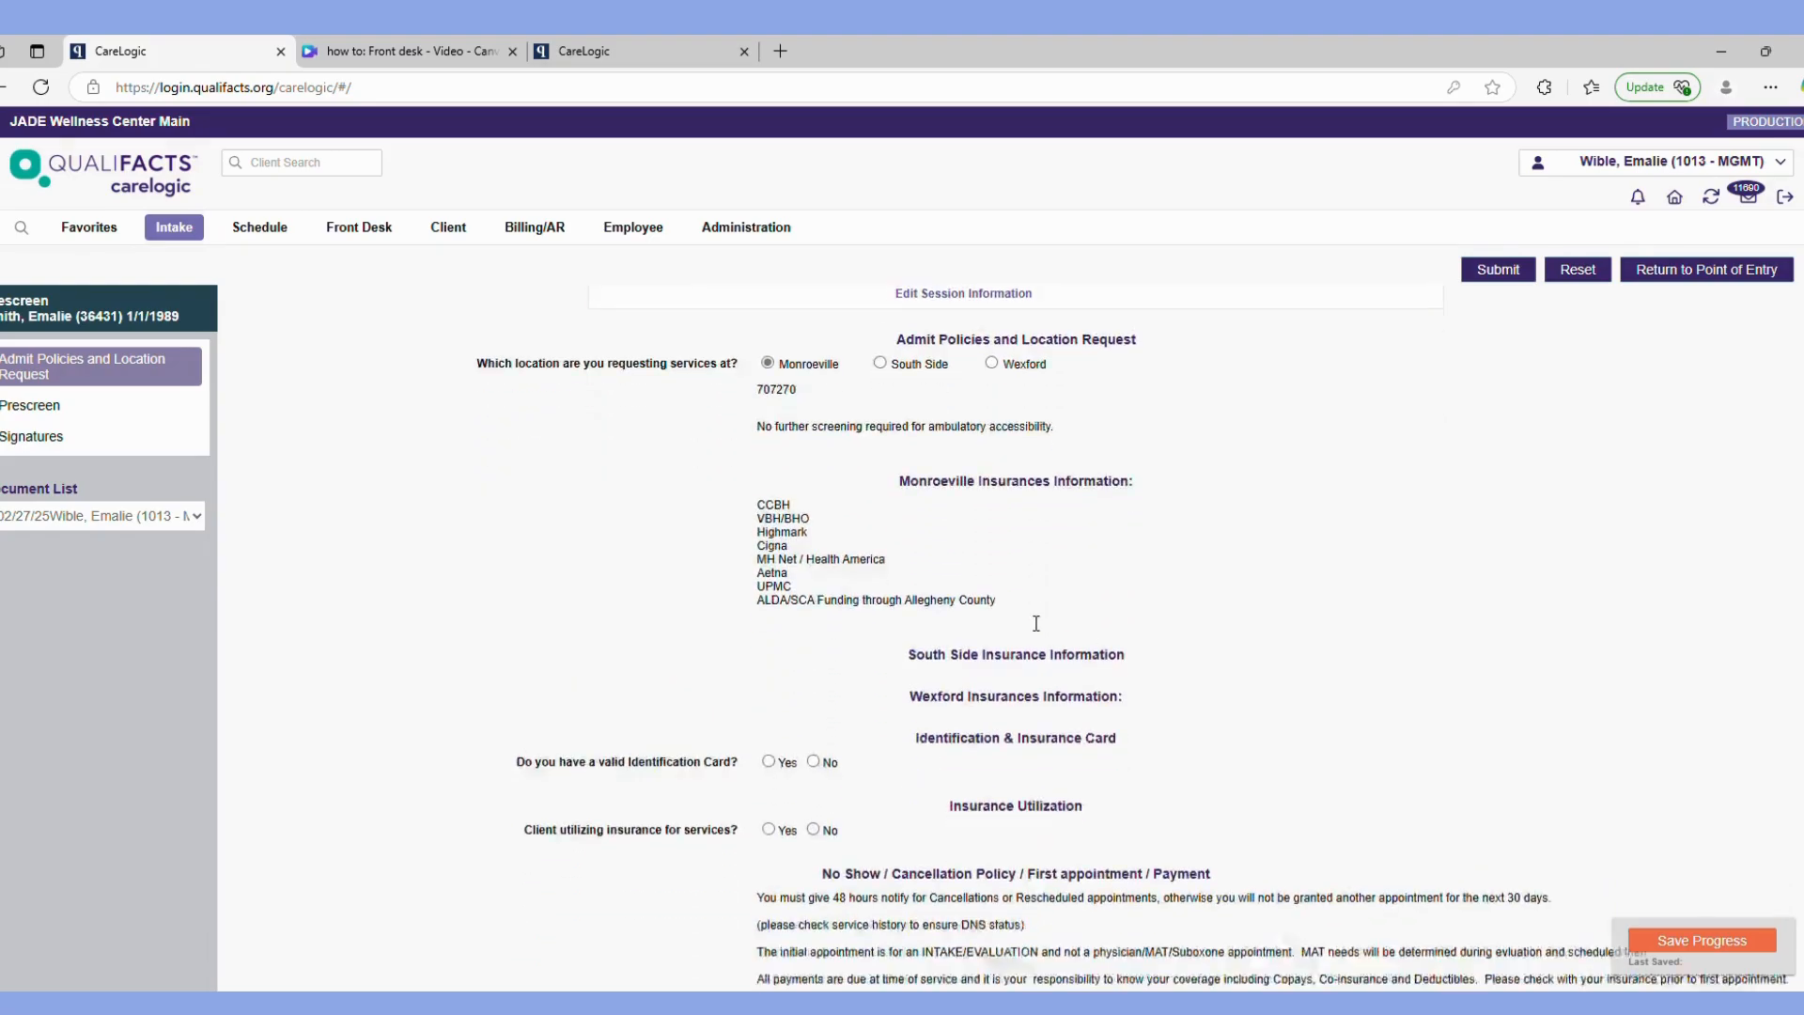
left_click(780, 691)
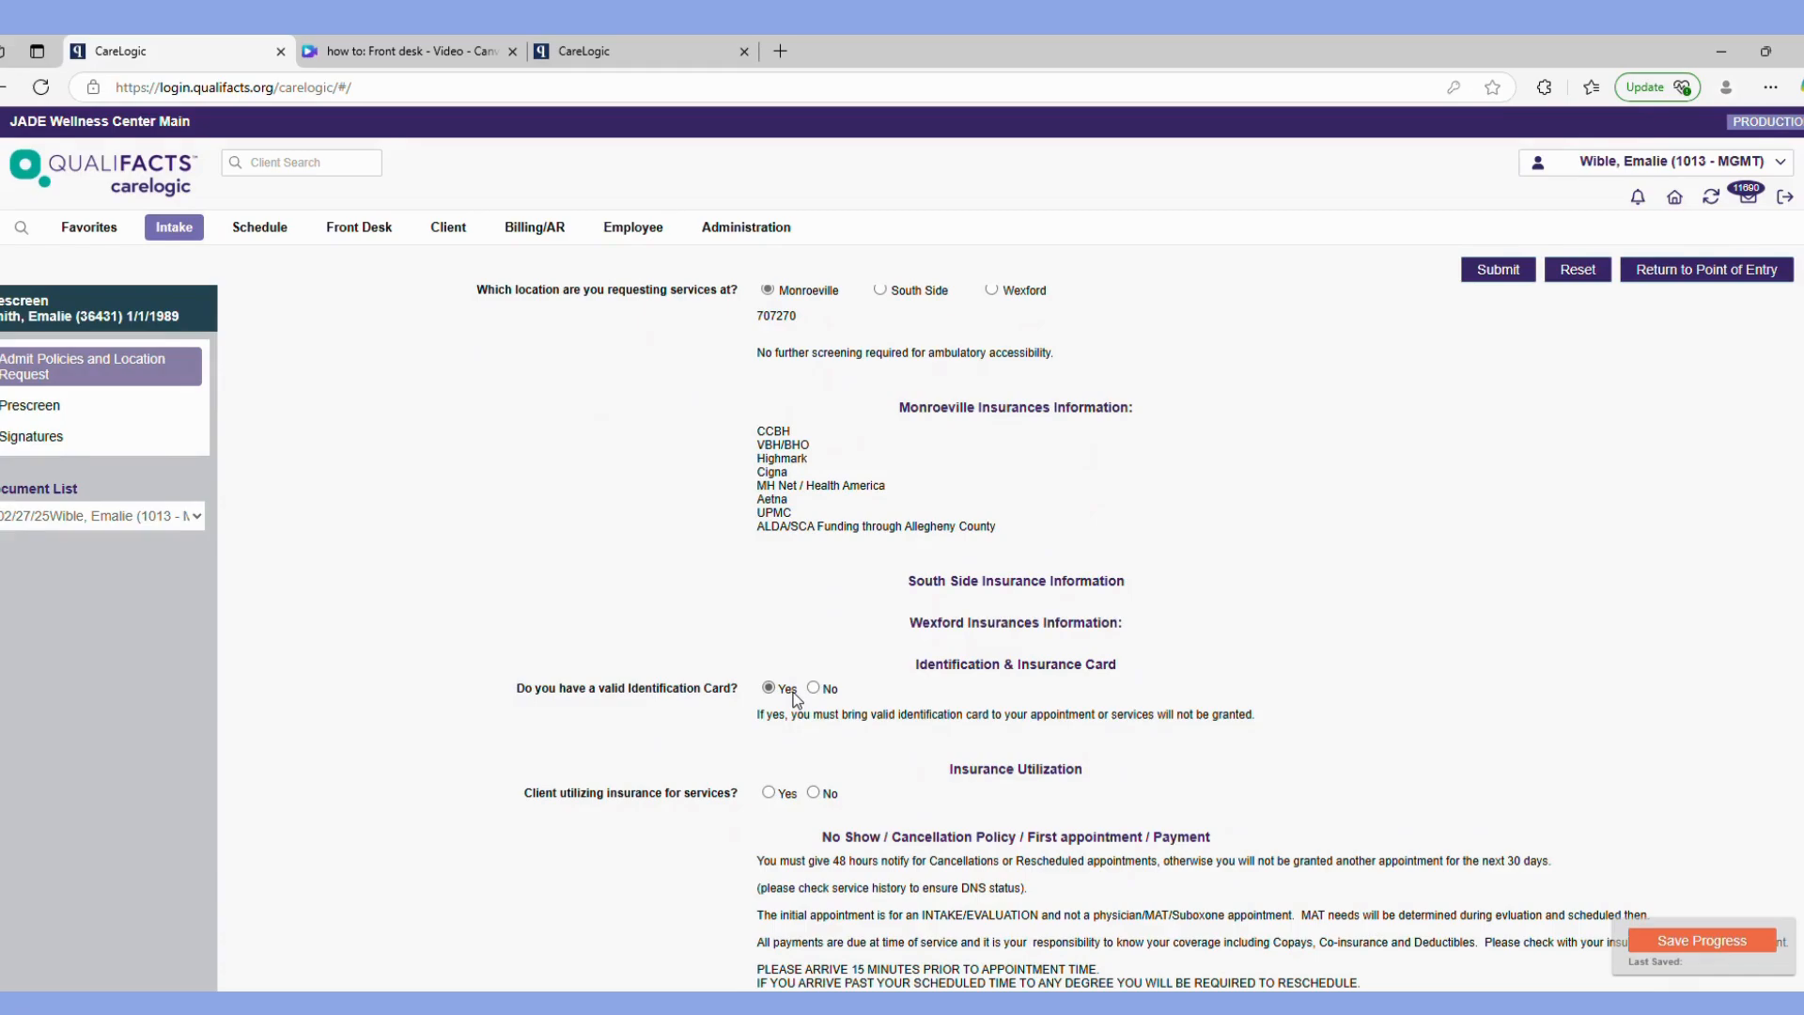
left_click(778, 793)
scroll(1588, 780, "down", 1)
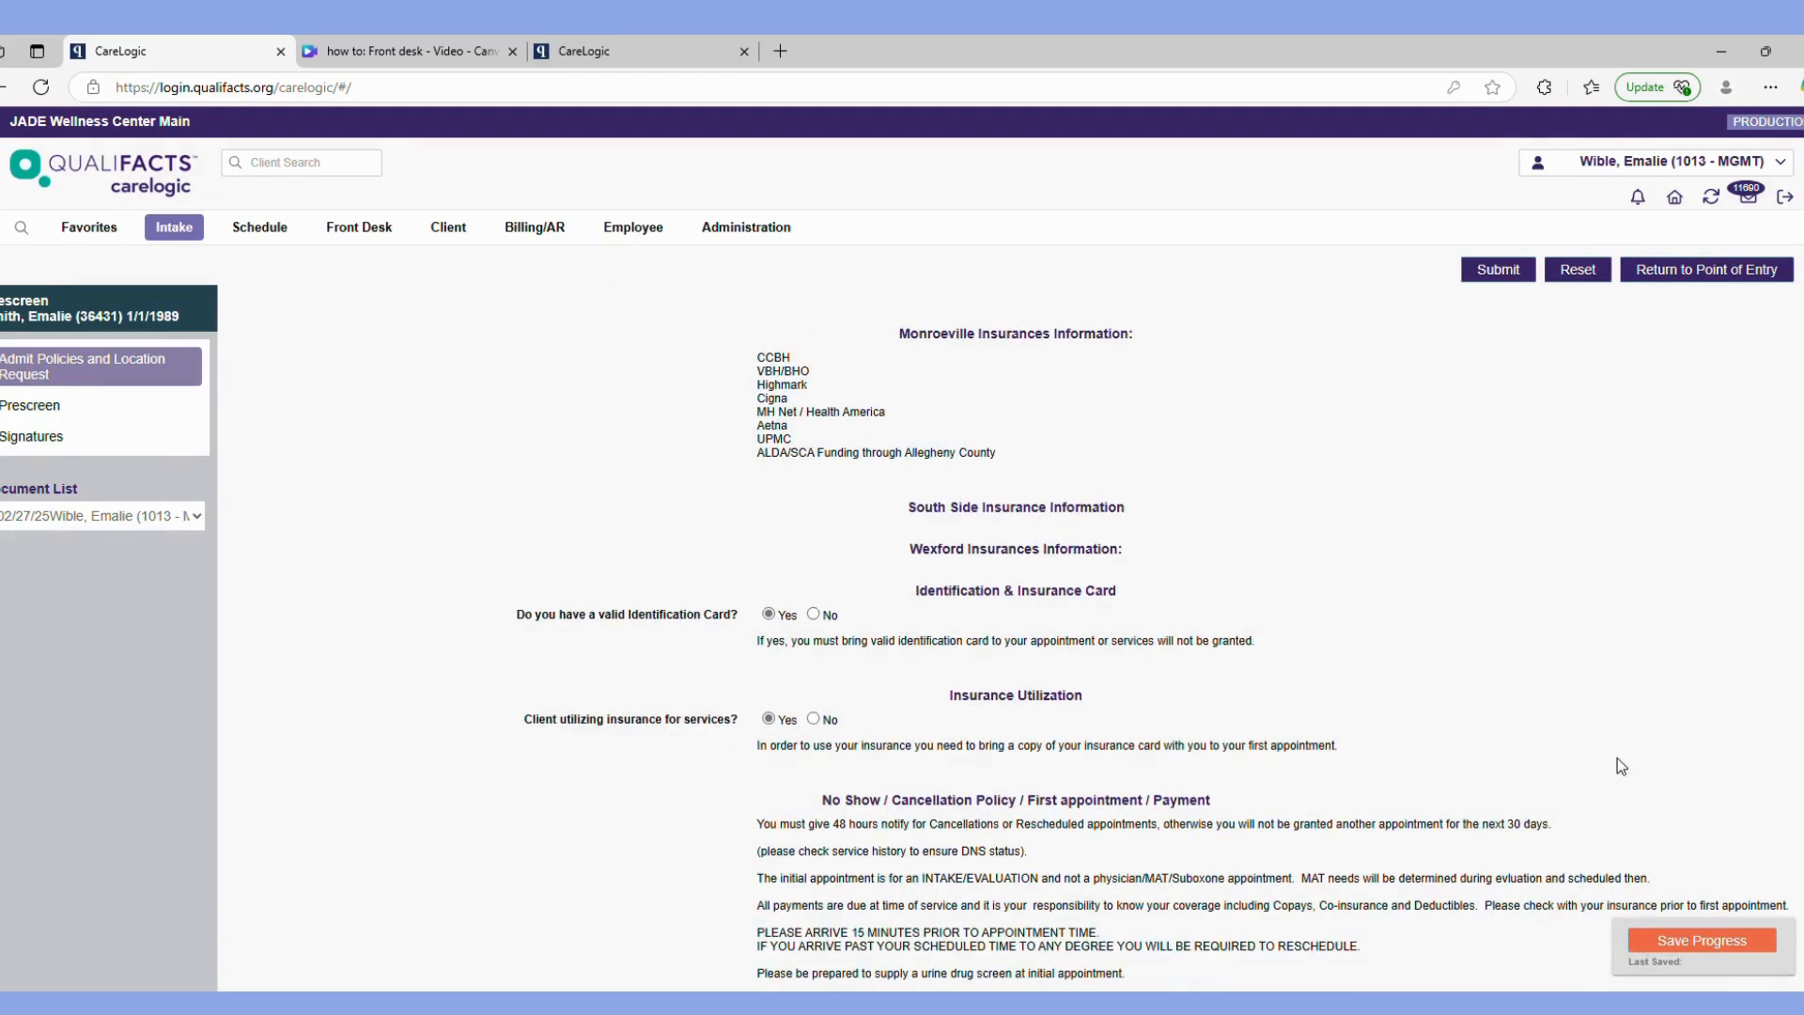
left_click(1513, 273)
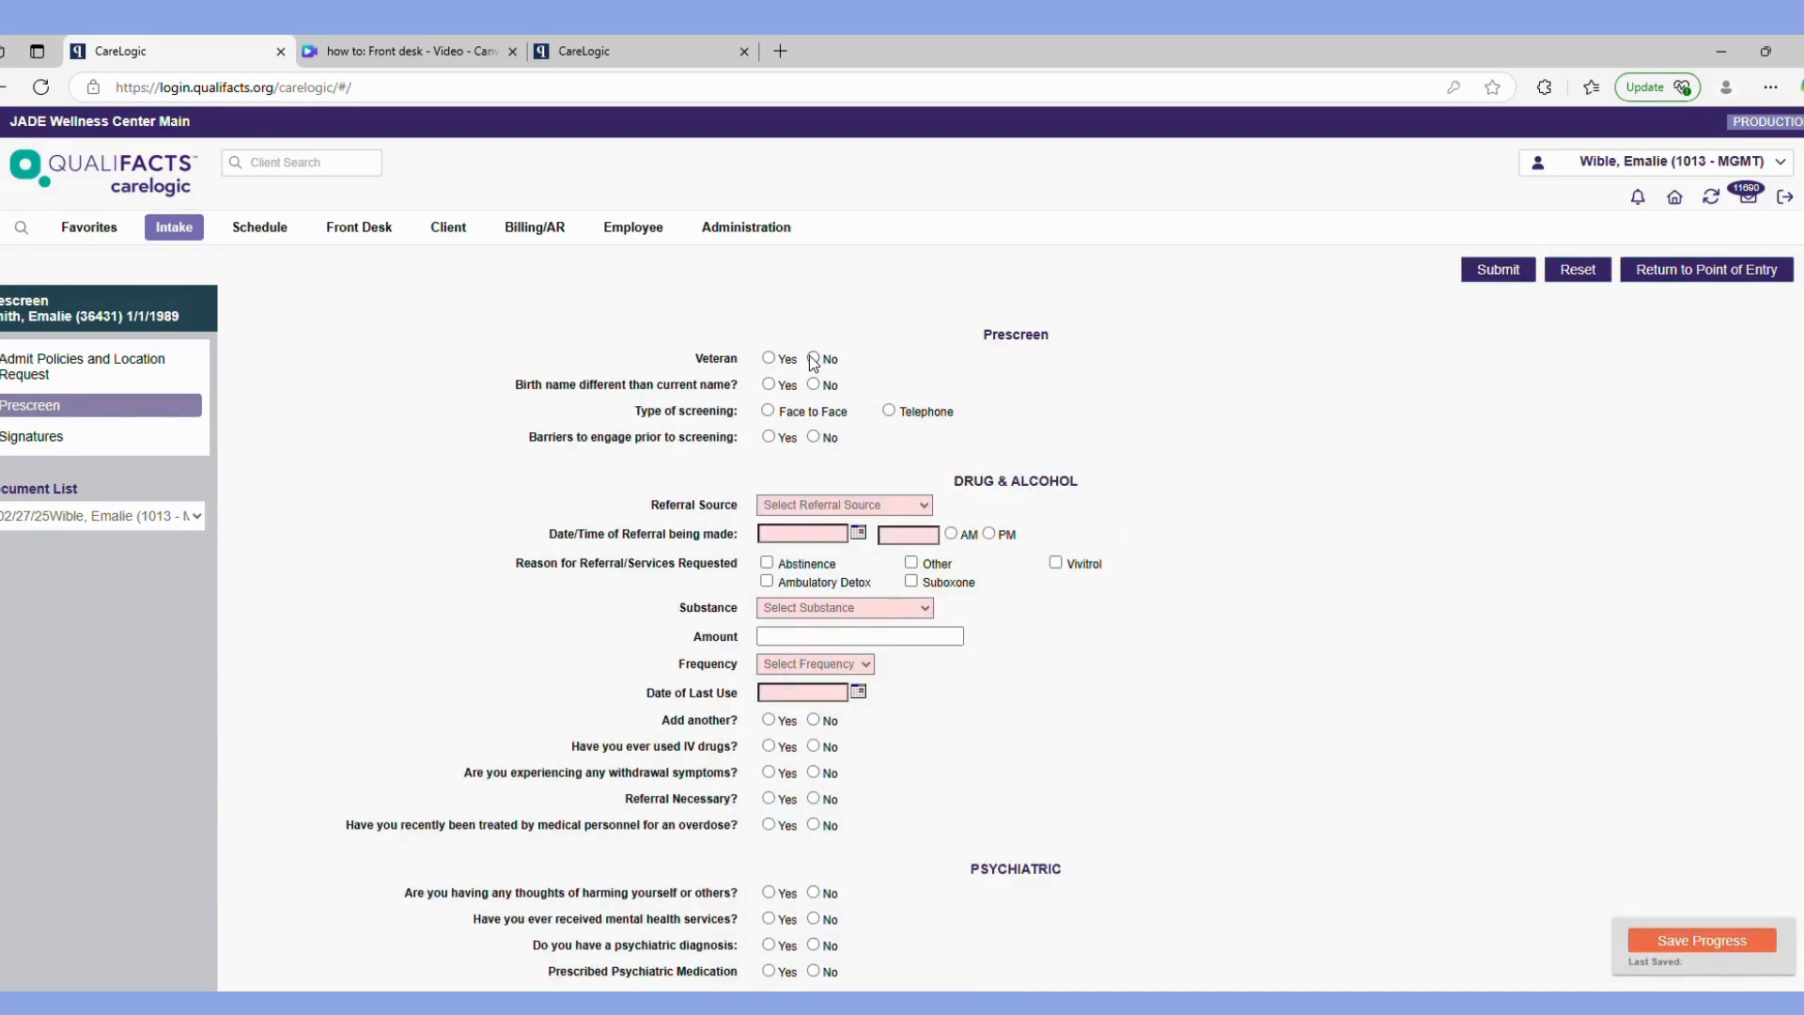
Answer not a veteran, birth name unchanged, telephone screening, no barriers; referral Self, Heroin, Suboxone.
left_click(814, 360)
left_click(813, 385)
left_click(890, 410)
left_click(814, 437)
left_click(848, 514)
left_click(809, 270)
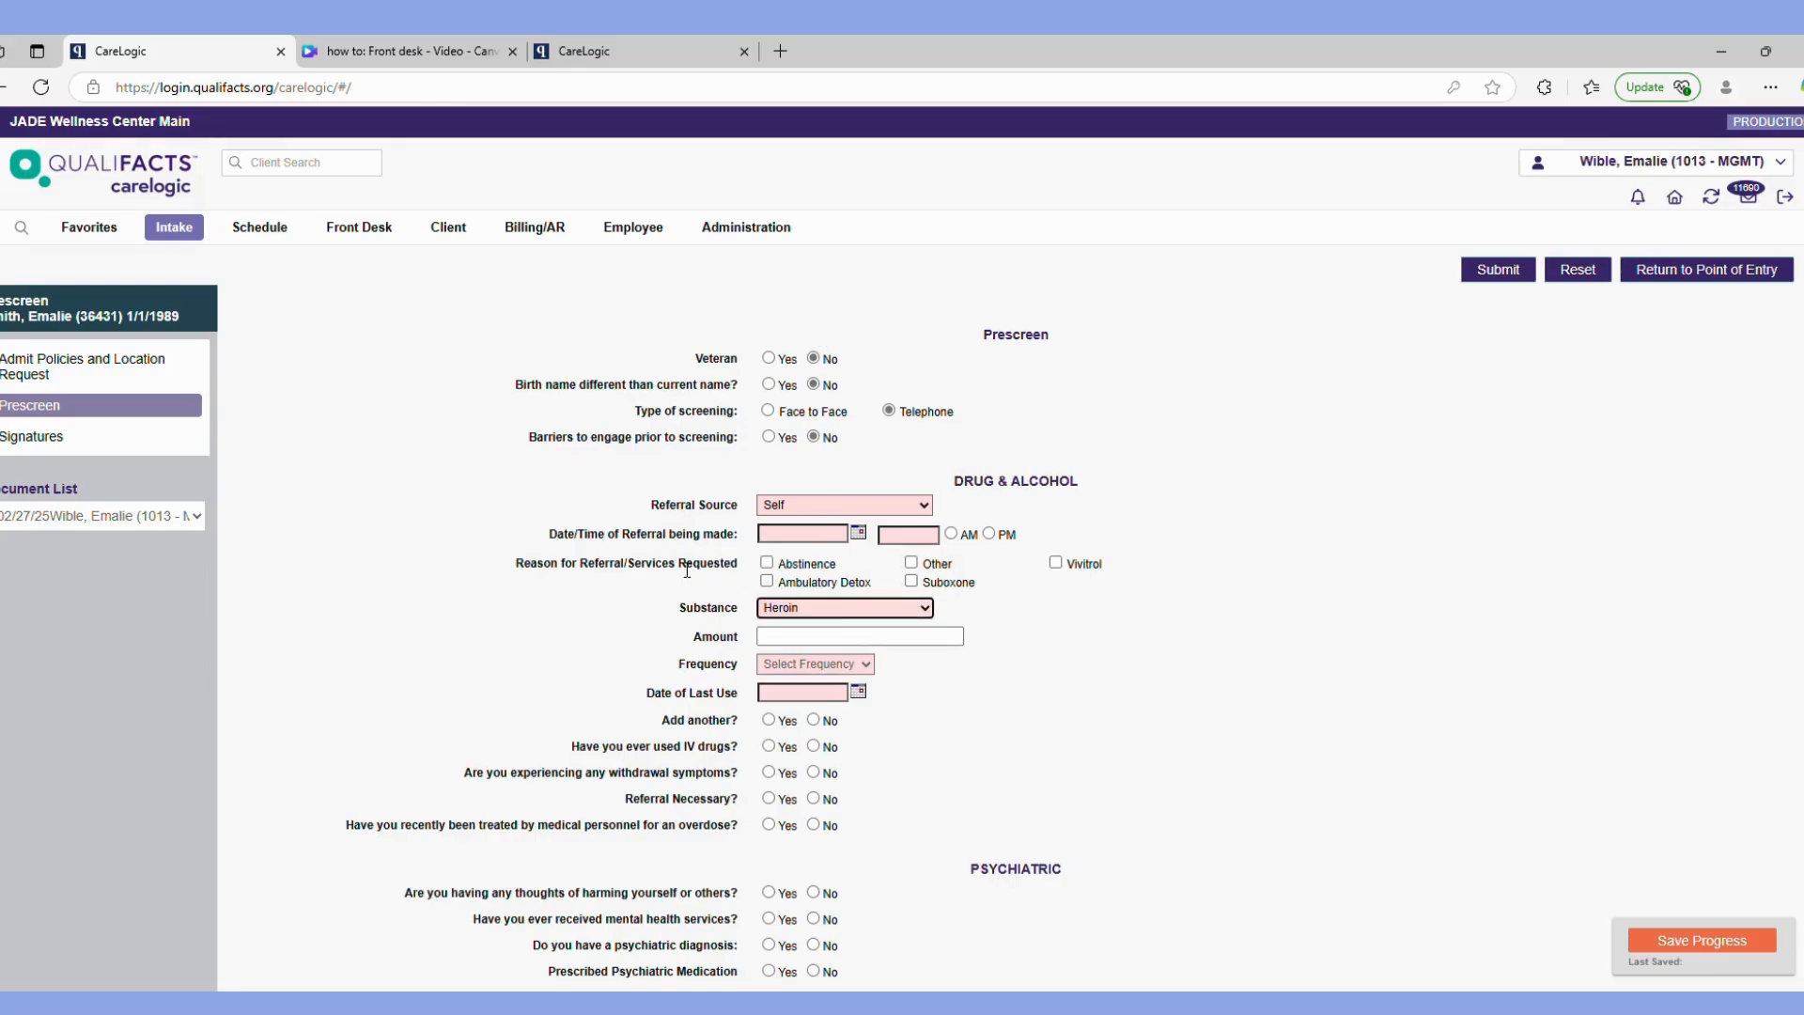
left_click(949, 587)
Set the referral date to 02/27/2025 with a PM referral time.
left_click(808, 534)
left_click(858, 532)
left_click(916, 538)
type("2")
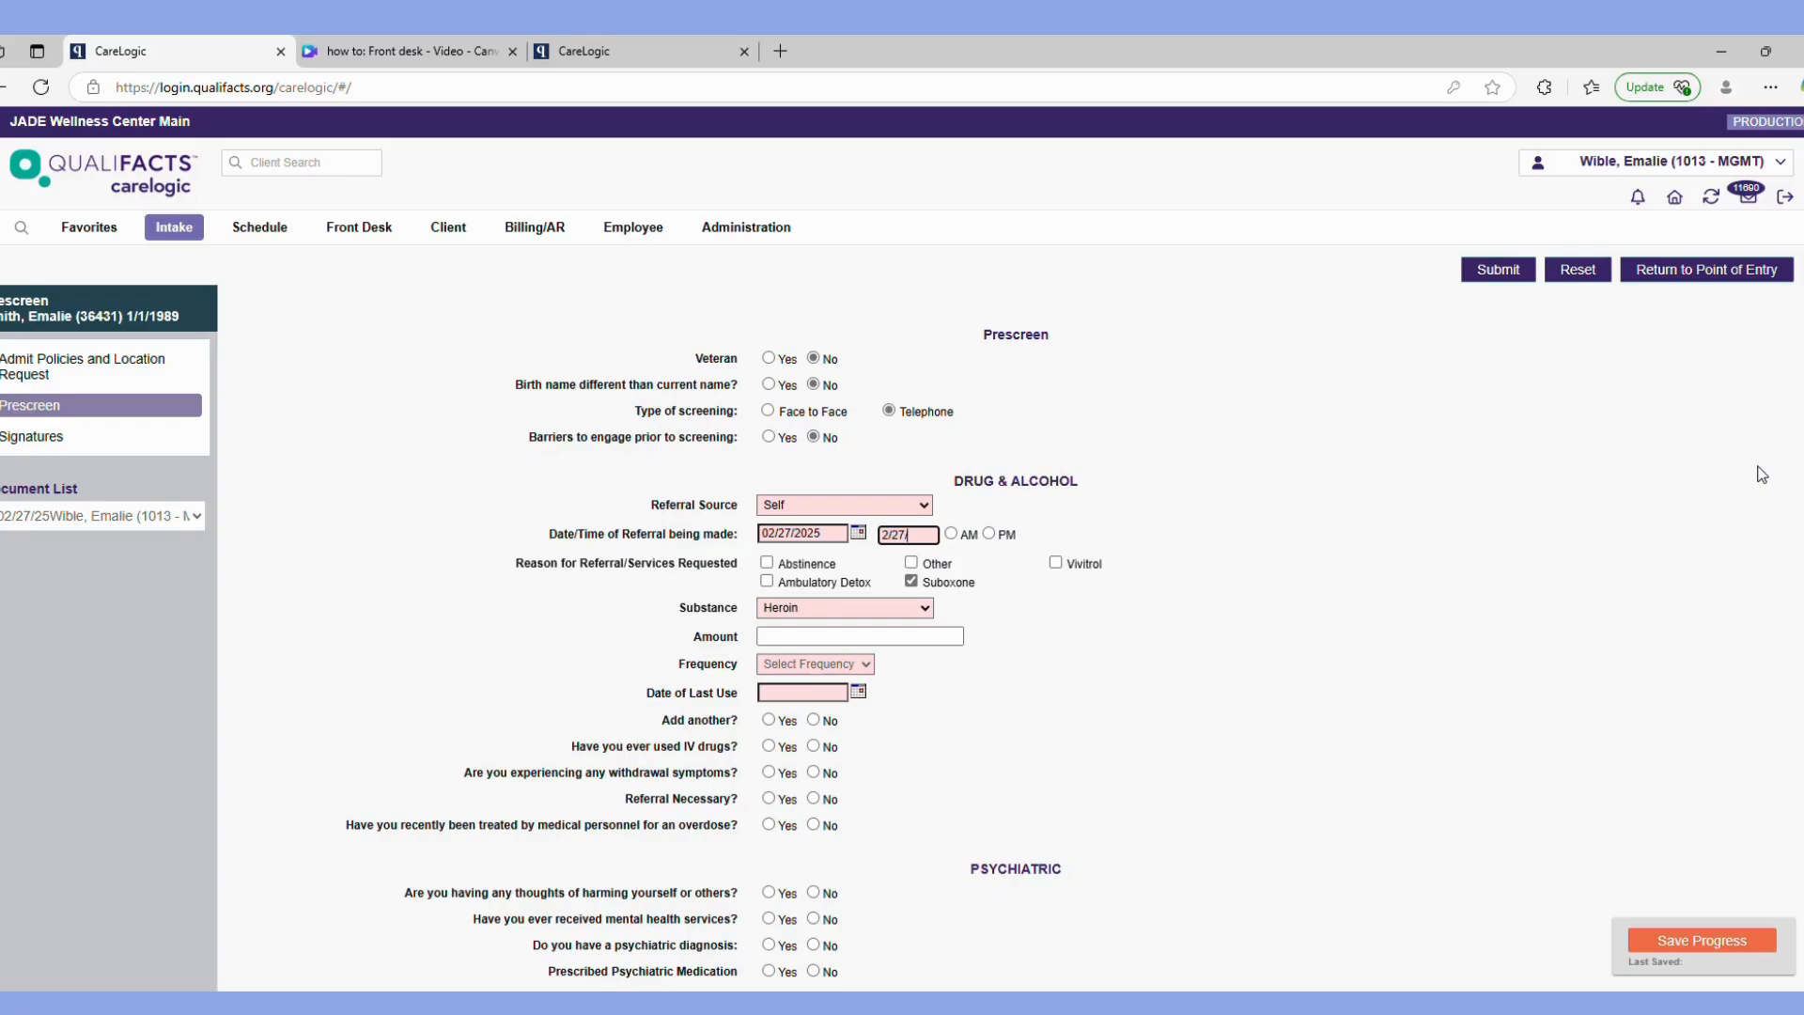
type("/27")
key("BackSpace")
key("BackSpace")
left_click(989, 533)
Record heroin use of 5 bags, Daily, last used 02/27/2025.
left_click(888, 643)
type("5 bags")
key("Tab")
key("d")
key("Tab")
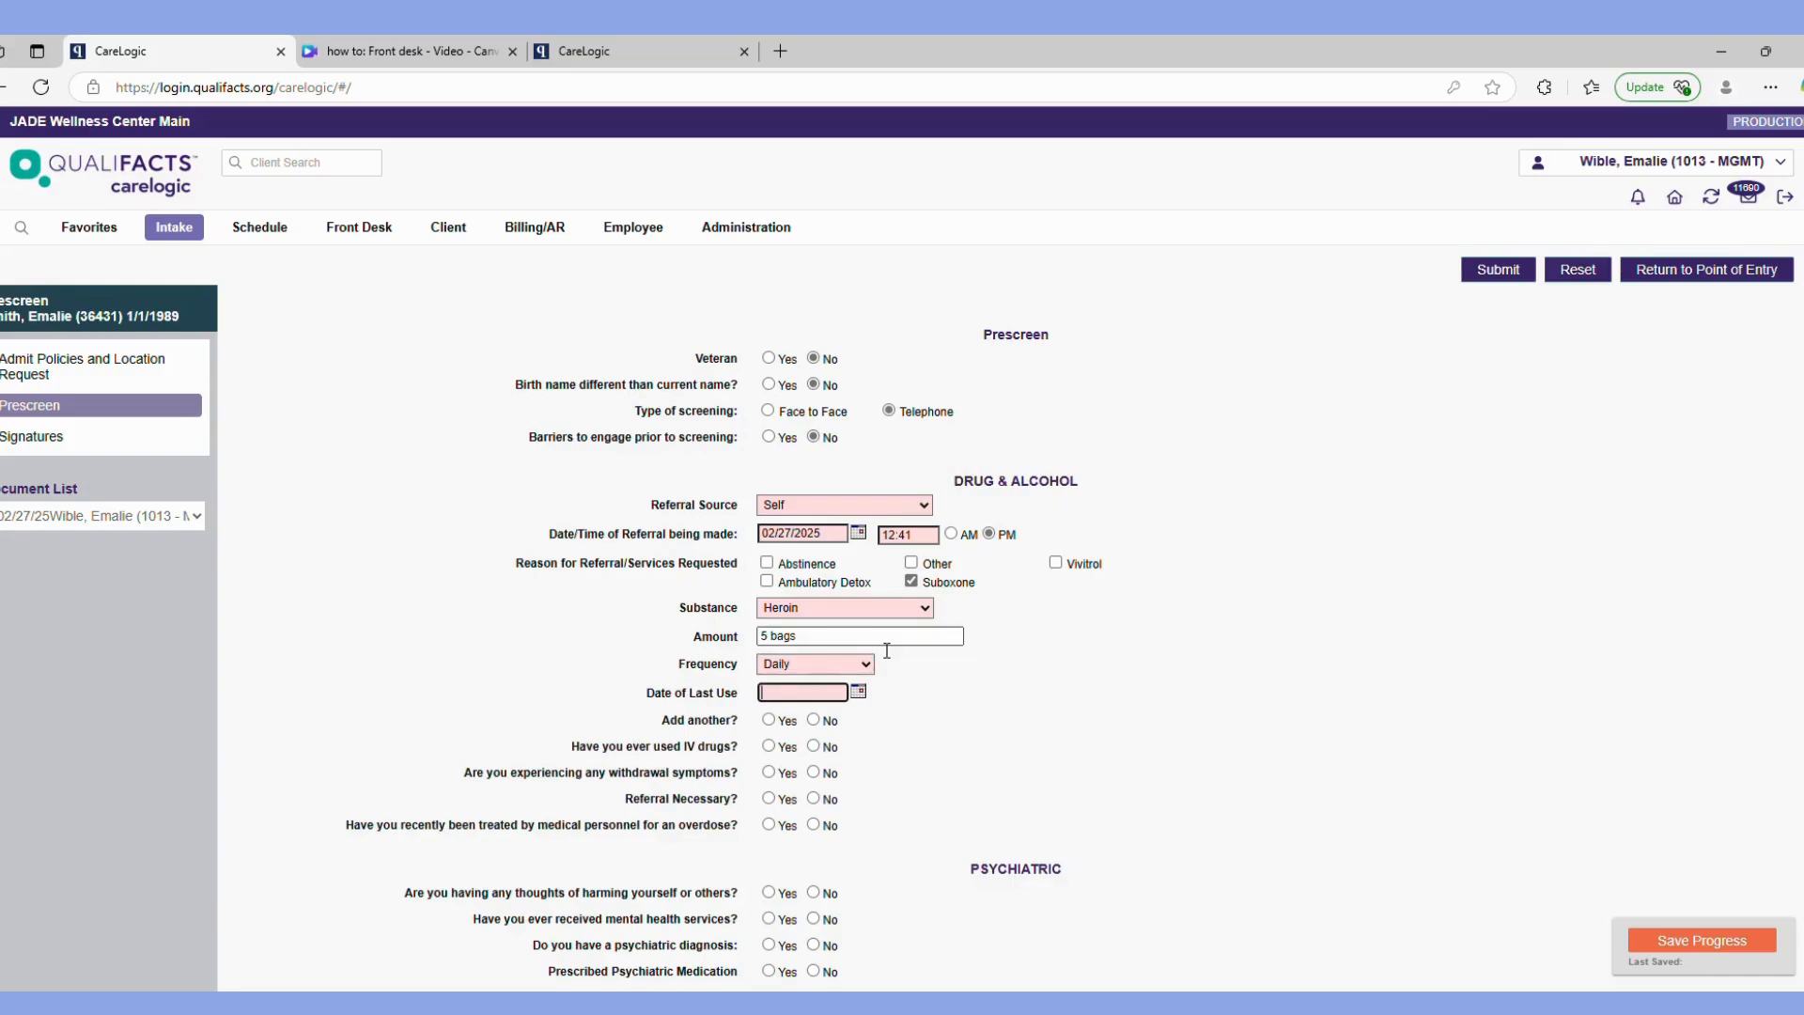
left_click(858, 690)
left_click(878, 834)
Answer no other substance, yes to IV drug use, and start entering its date.
left_click(814, 720)
left_click(769, 746)
left_click(821, 776)
type("2/27")
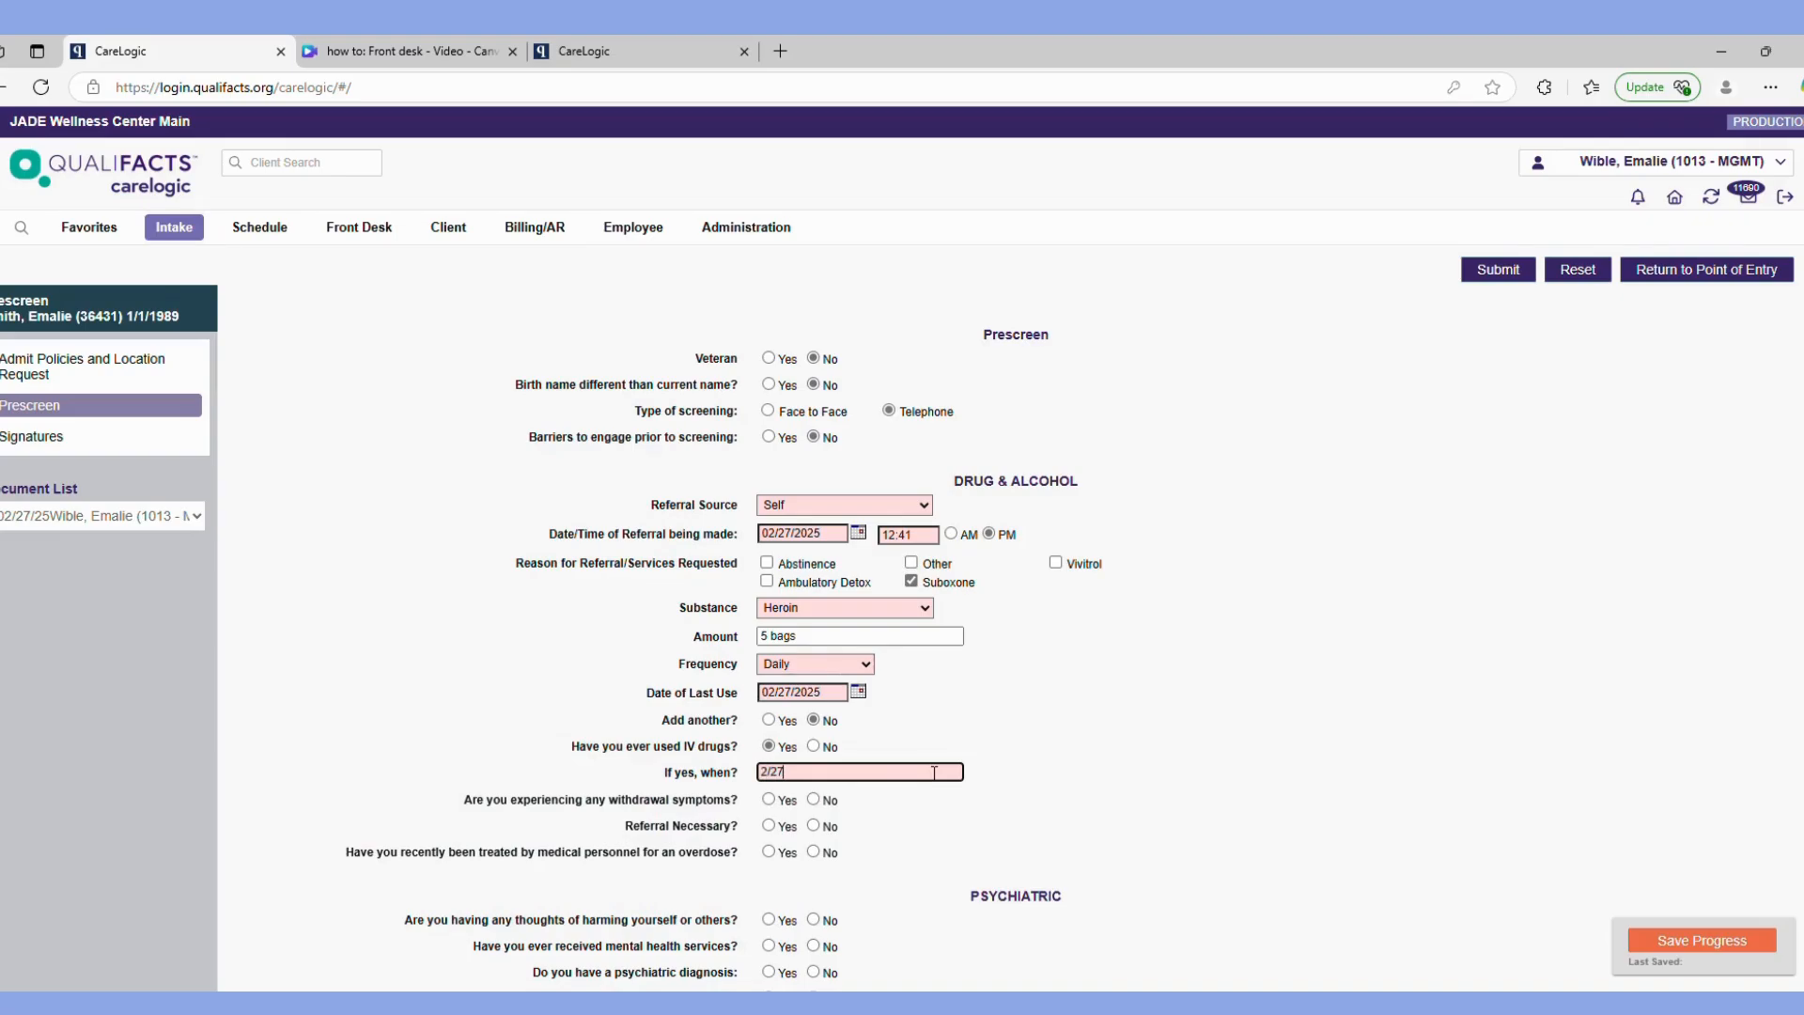
type("/2025")
Answer no withdrawal symptoms and referral not necessary, with a recent overdose on 2/26/2025.
scroll(934, 772, "down", 2)
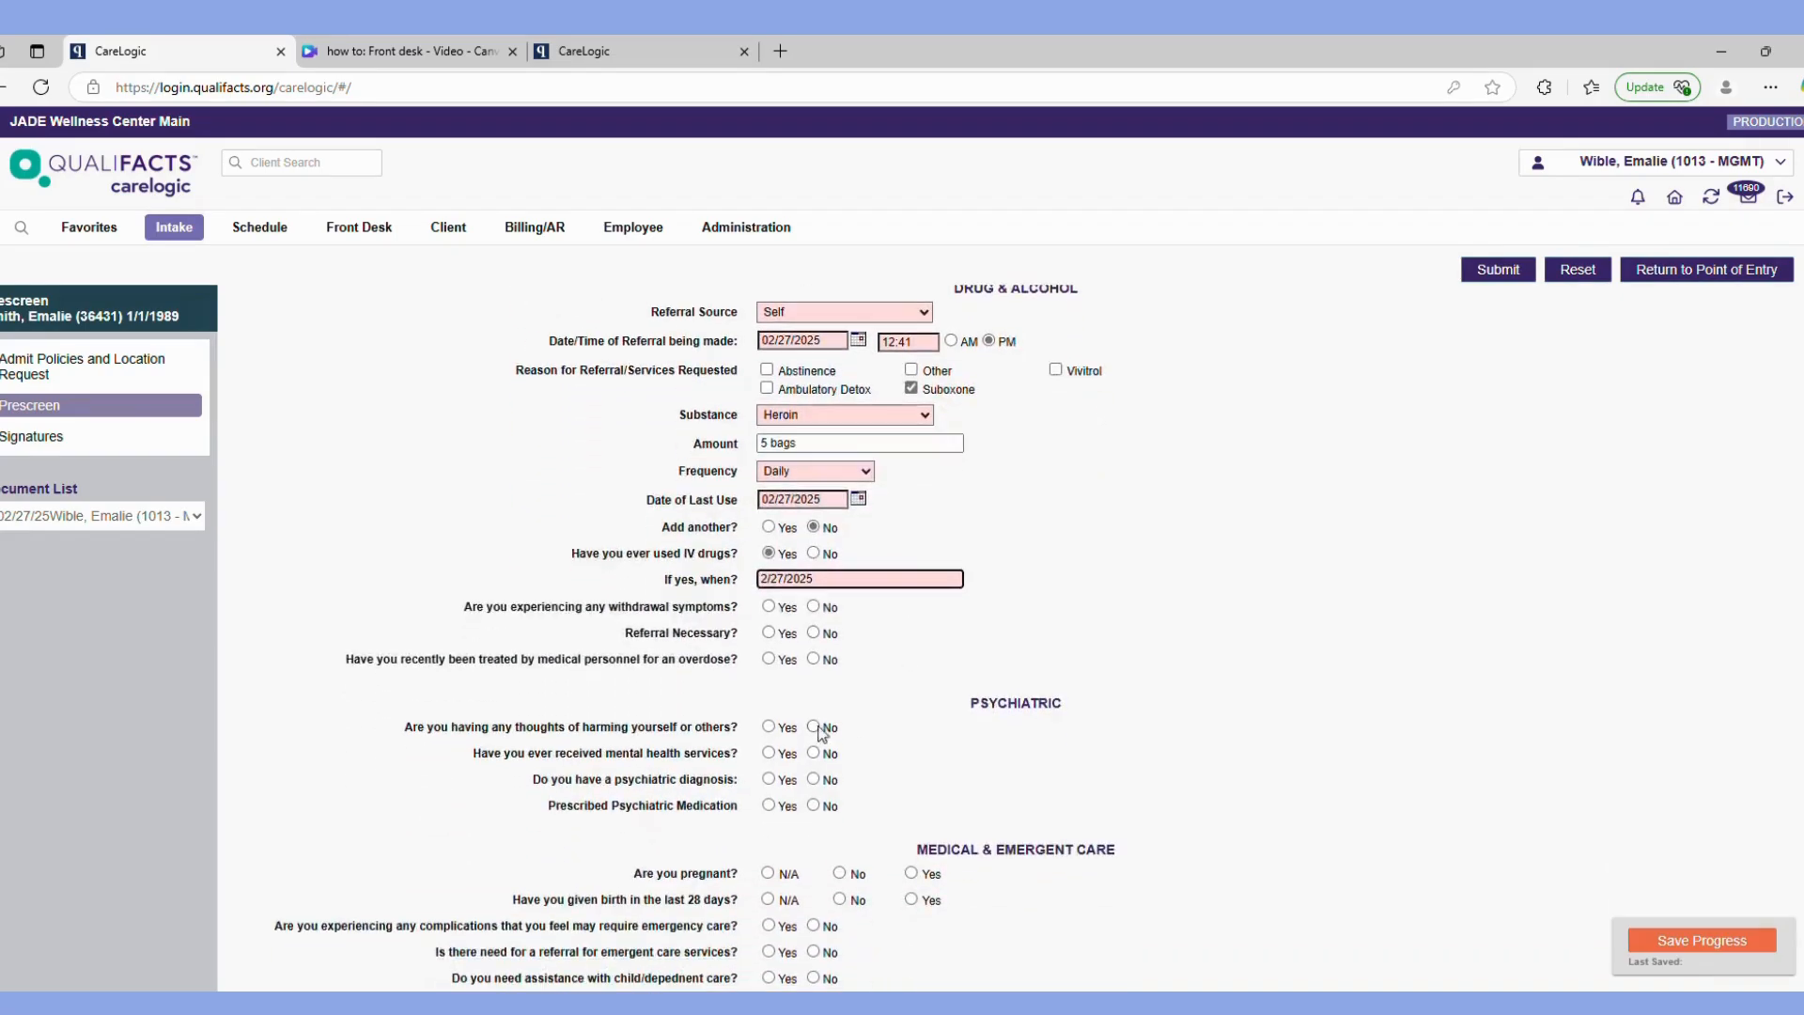
left_click(814, 606)
left_click(814, 633)
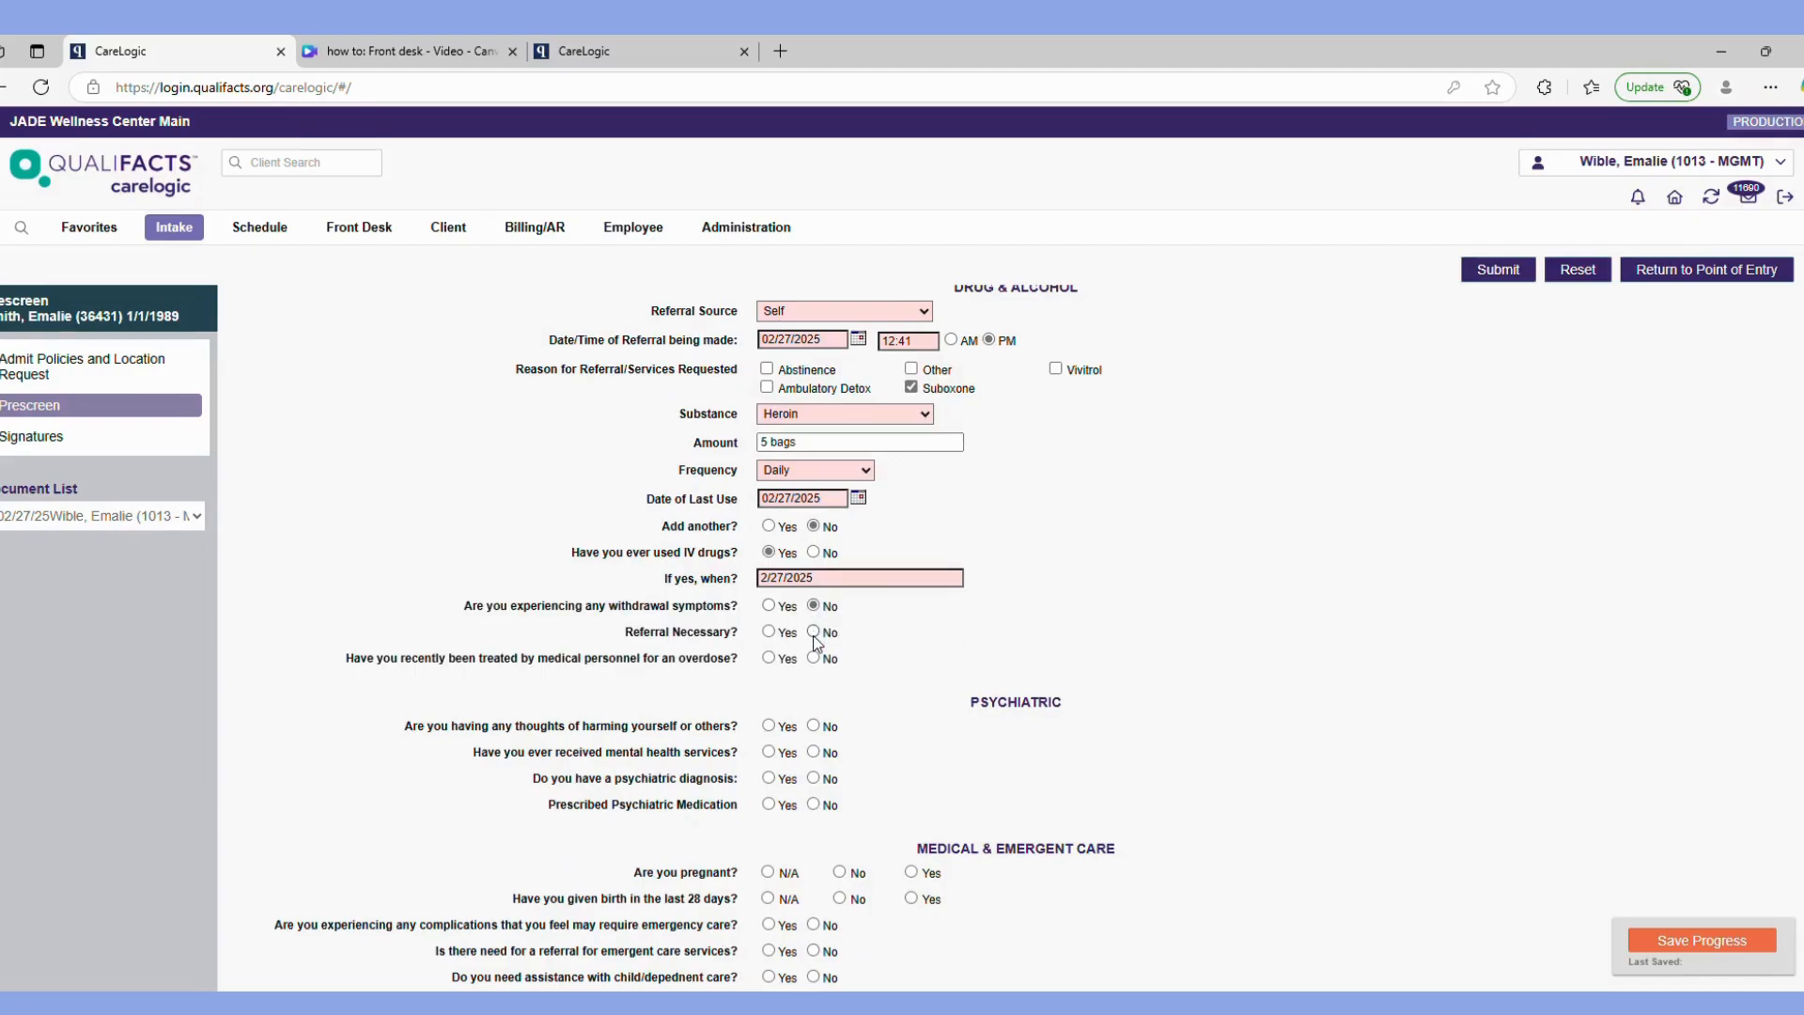
left_click(769, 658)
left_click(829, 685)
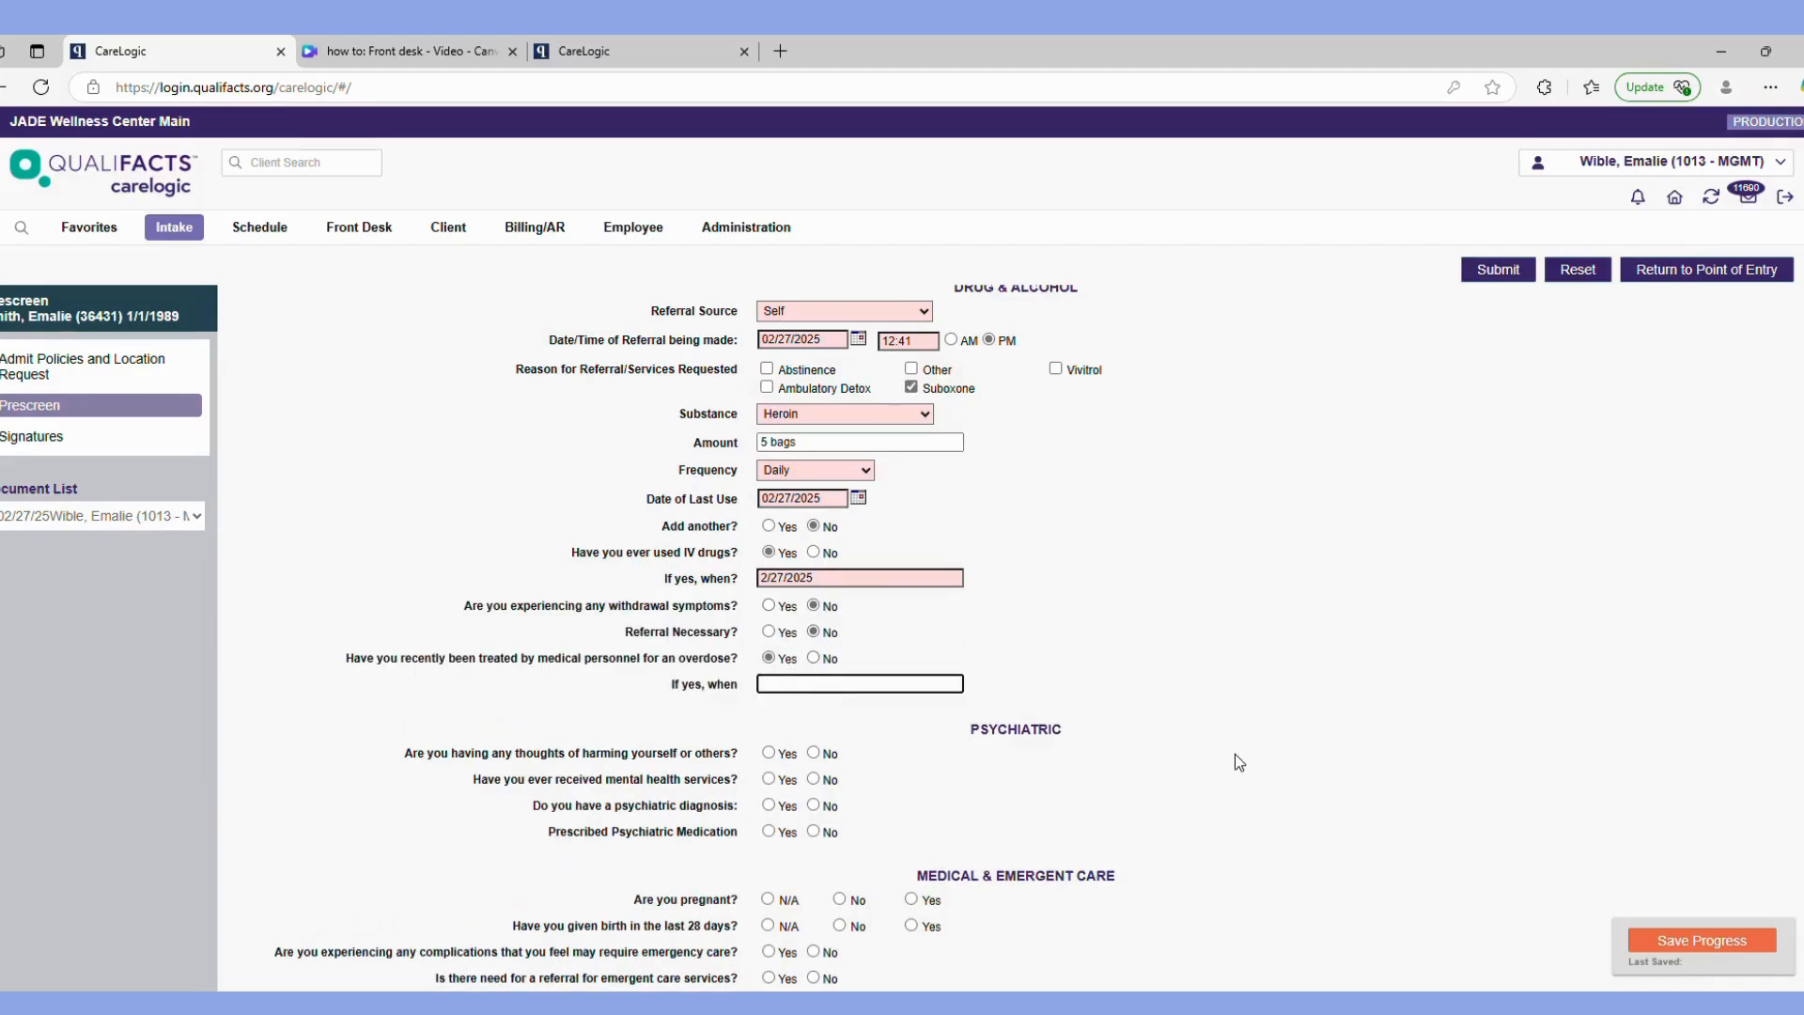
type("2/26/2025")
Record no harm thoughts, no prior services, a PTSD diagnosis and no psychiatric medication.
scroll(803, 561, "down", 2)
left_click(814, 560)
left_click(812, 586)
left_click(790, 613)
left_click(796, 647)
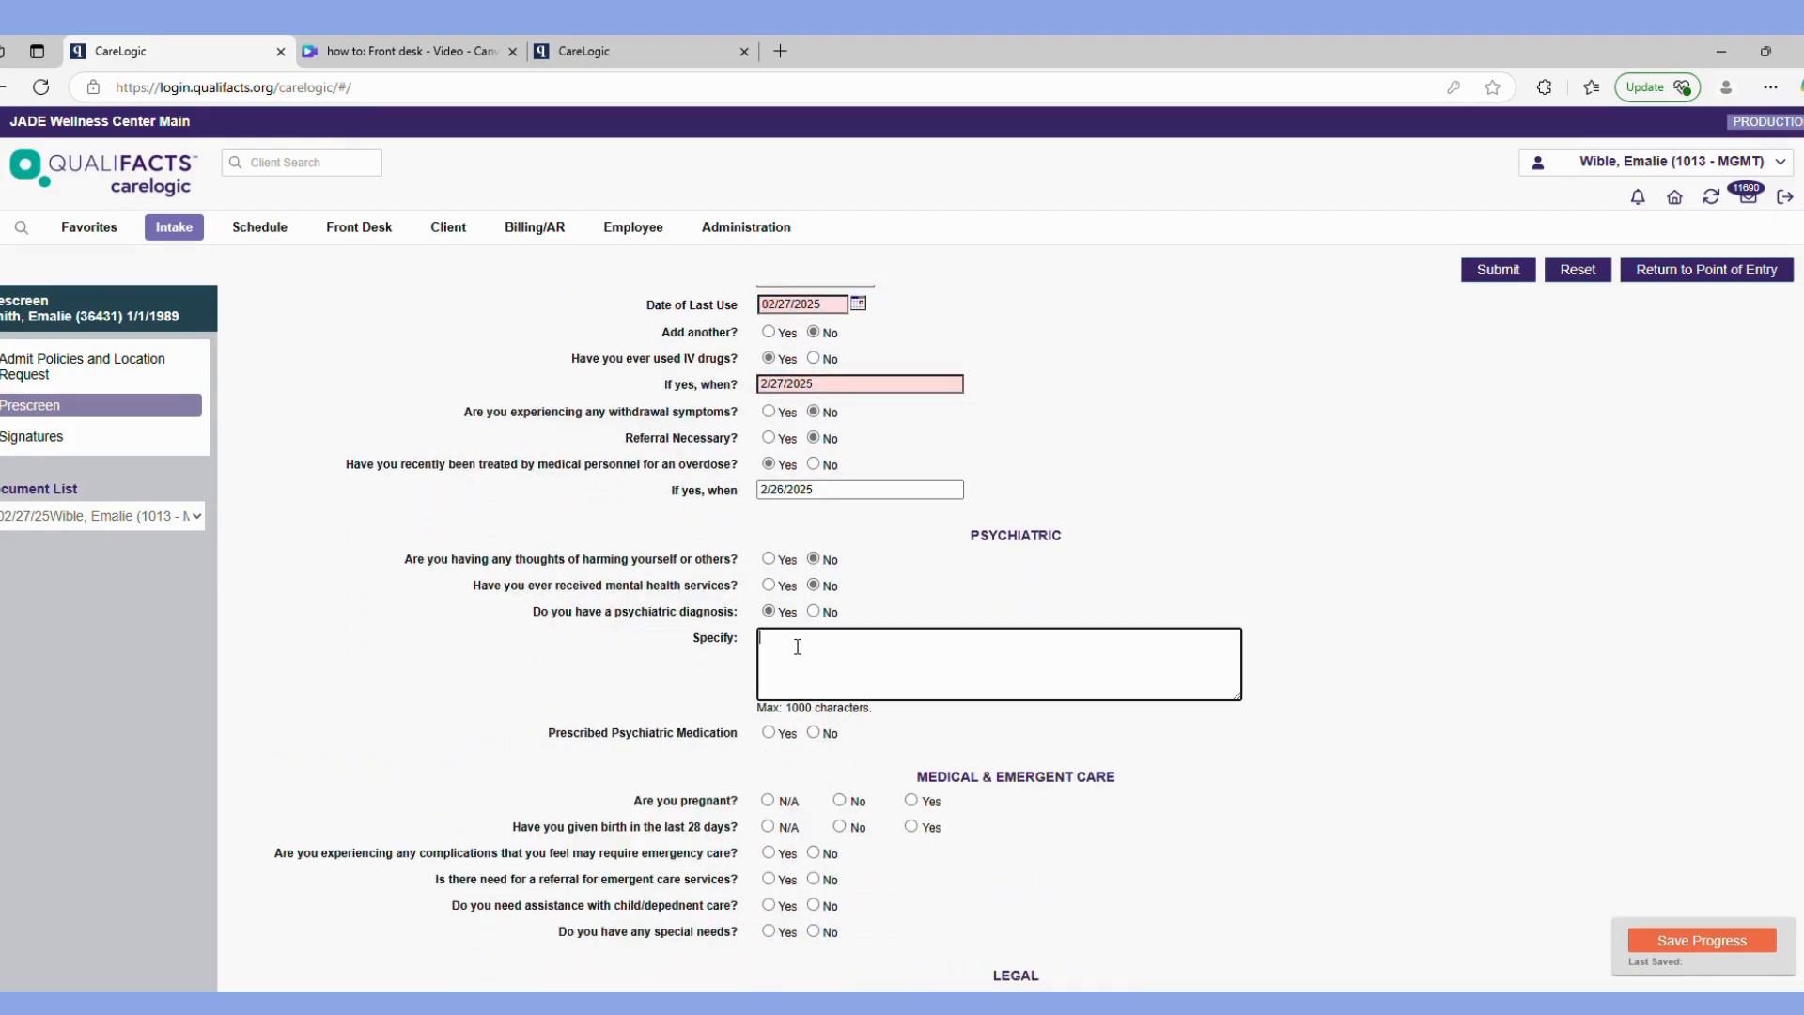
type("PTSD")
left_click(813, 733)
Answer no to pregnancy, recent birth, emergency complications, child-care assistance and special needs.
scroll(817, 740, "down", 2)
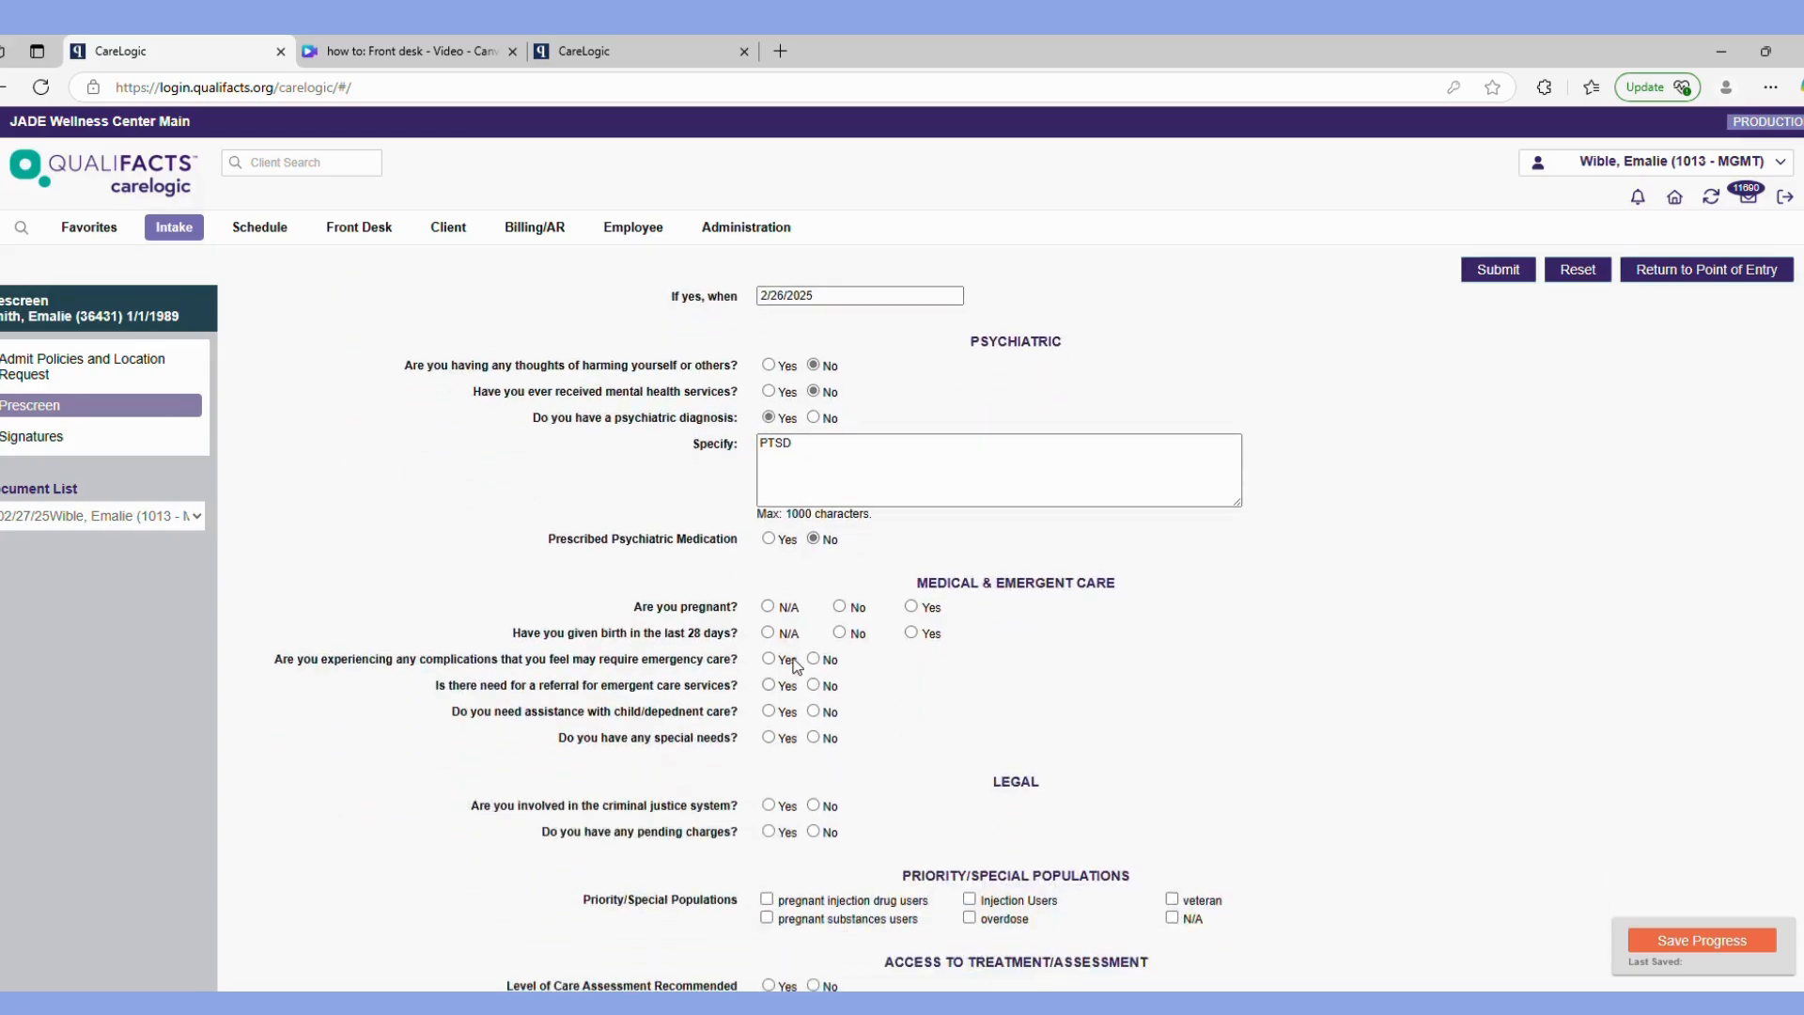
left_click(840, 607)
left_click(813, 658)
left_click(814, 685)
left_click(813, 711)
left_click(813, 738)
Record criminal justice involvement with State Probation and pending charges 'Pending DUI for heroin'.
scroll(818, 742, "down", 1)
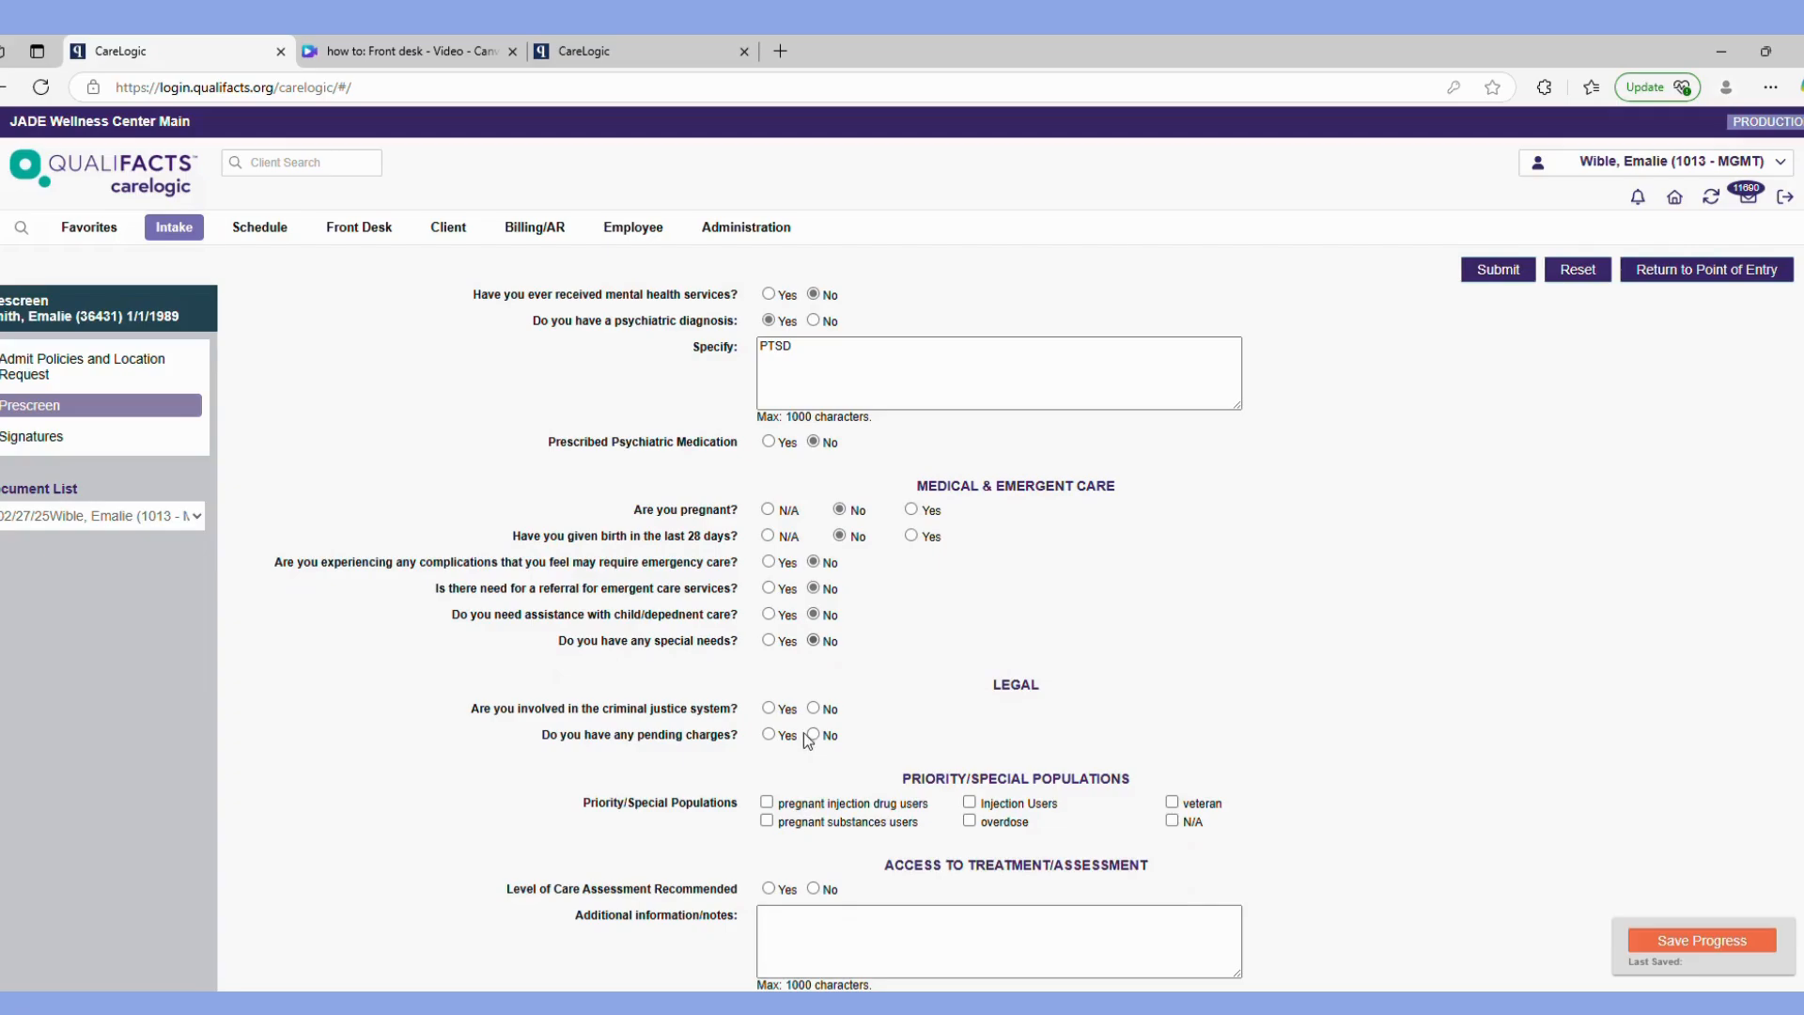
left_click(785, 714)
left_click(831, 742)
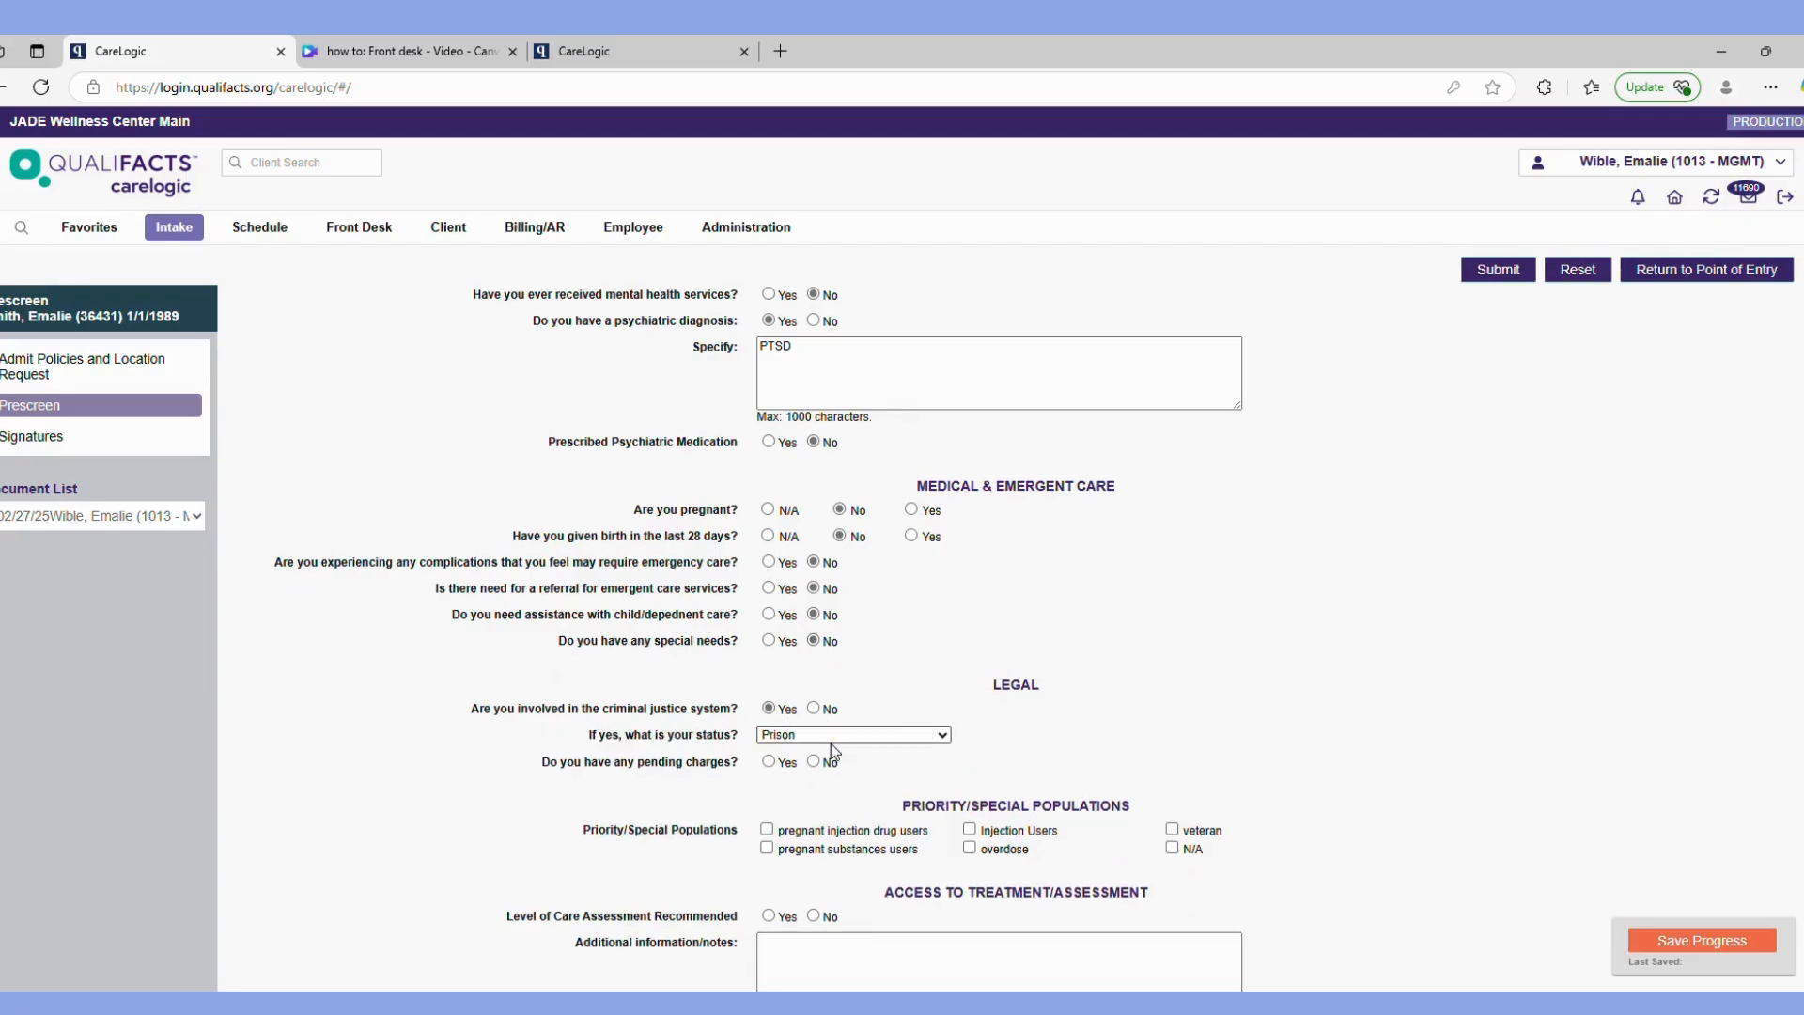
left_click(831, 742)
left_click(831, 612)
left_click(795, 762)
left_click(817, 806)
type("Pending ")
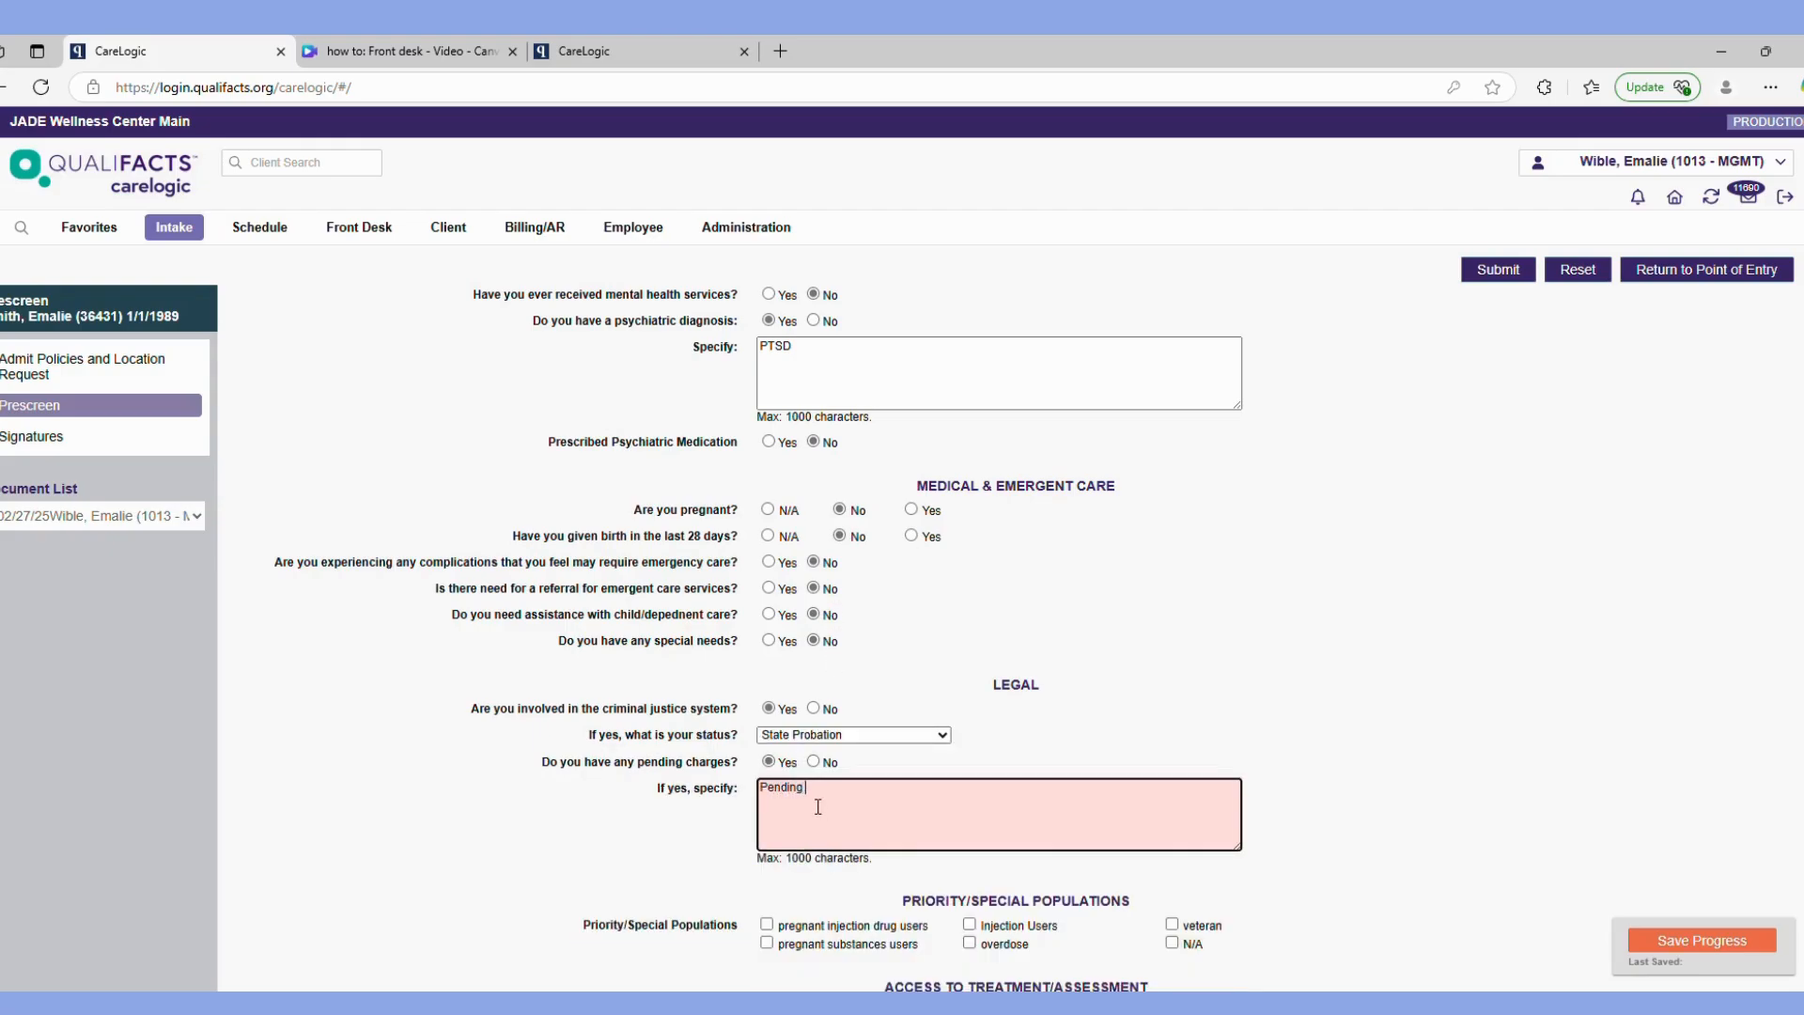
type("DUI for heroin")
Flag injection user, recommend a level-of-care assessment, decline outside referral and add notes.
scroll(1022, 833, "down", 2)
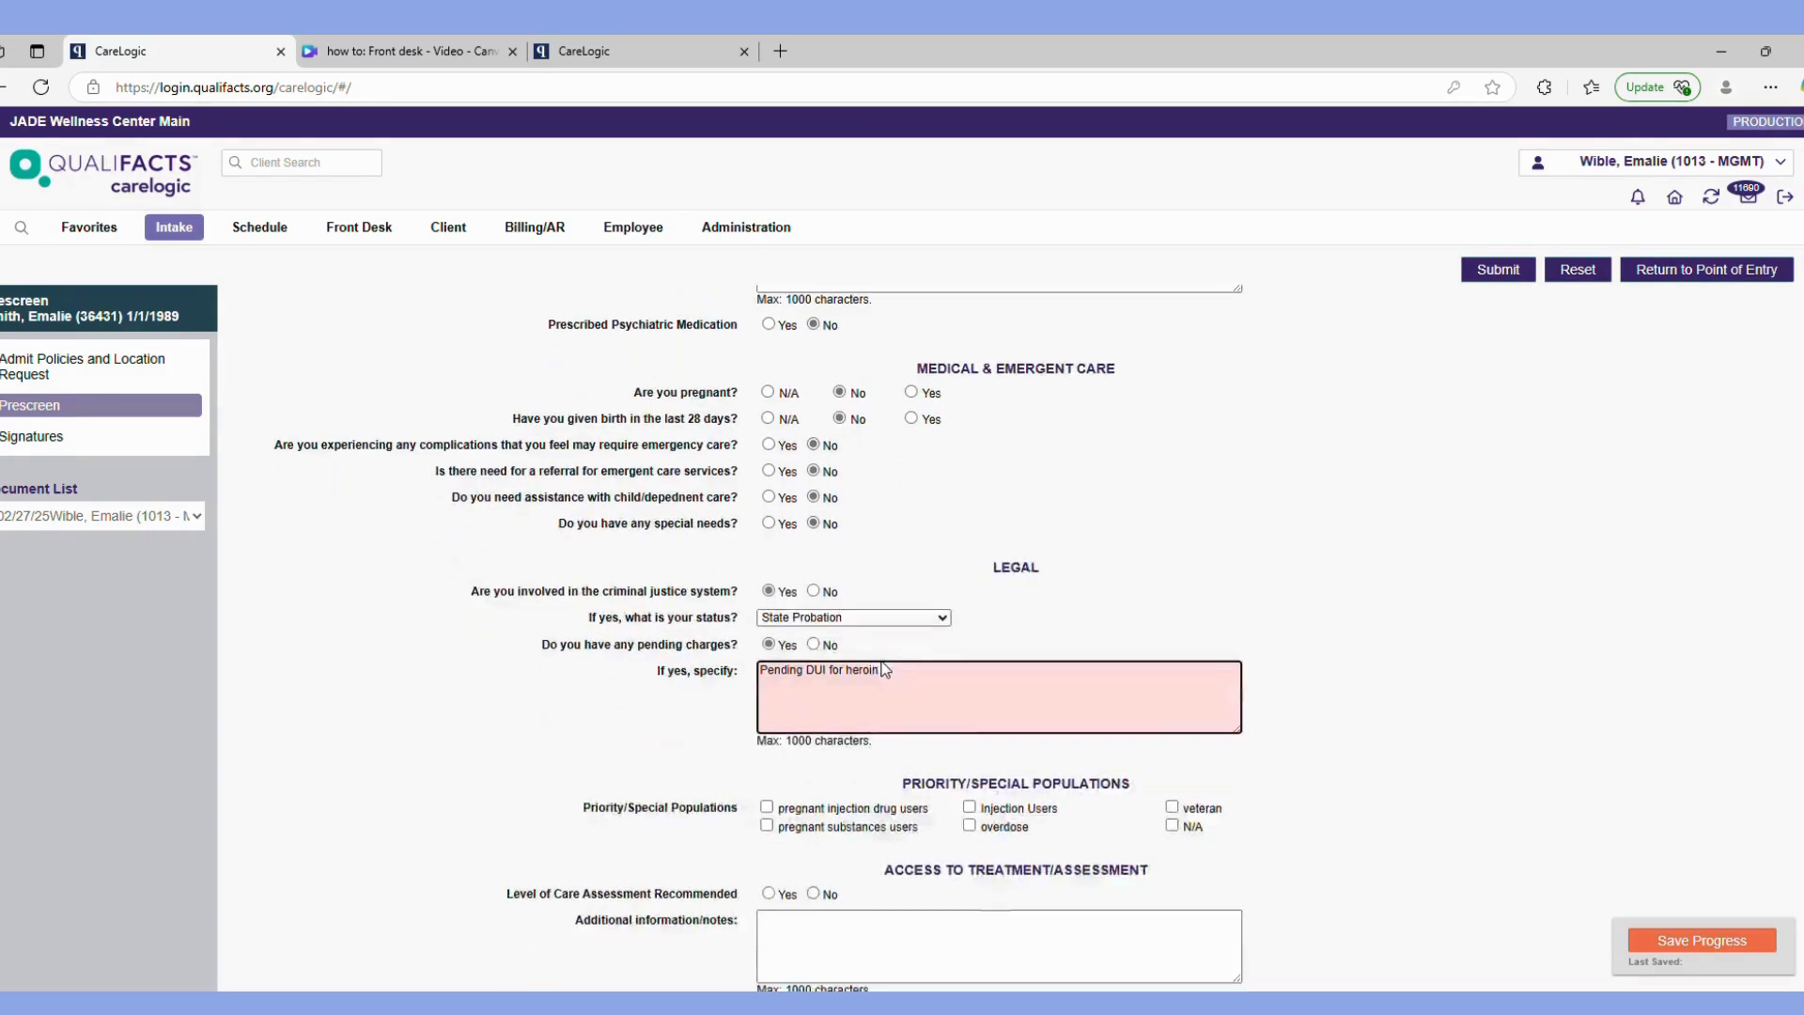
left_click(1022, 809)
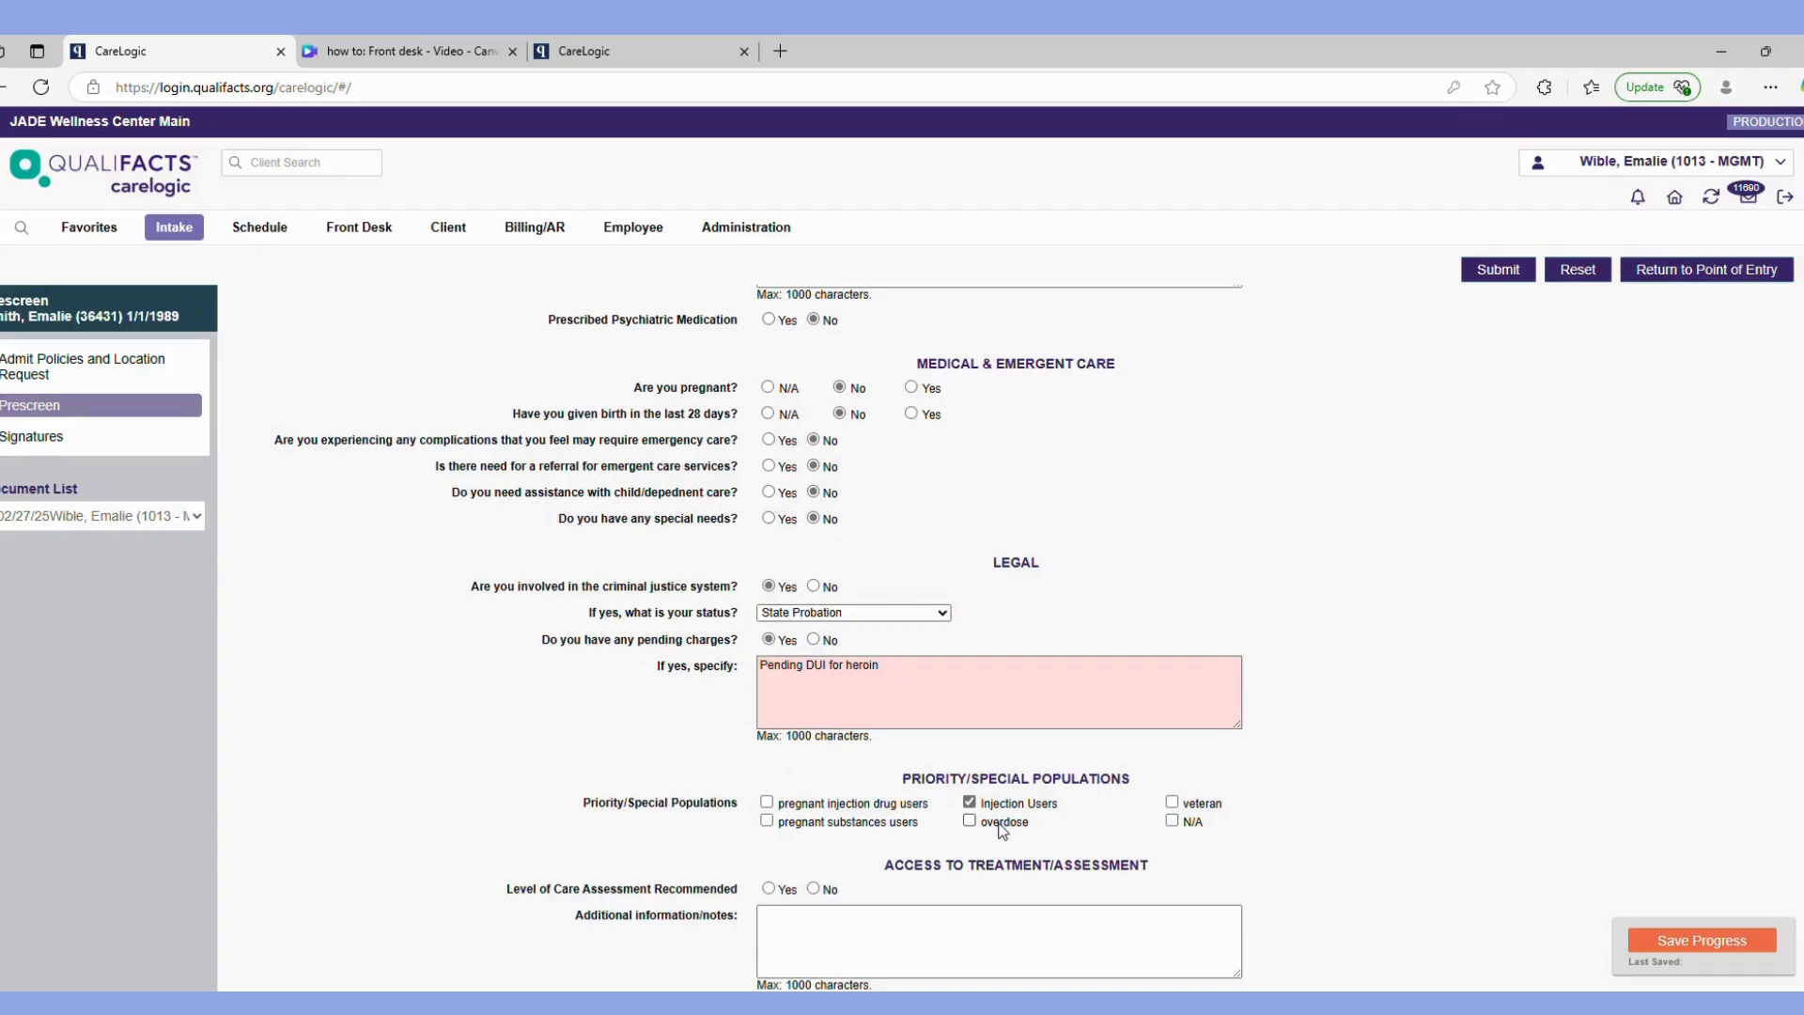
left_click(790, 894)
left_click_drag(507, 890, 742, 895)
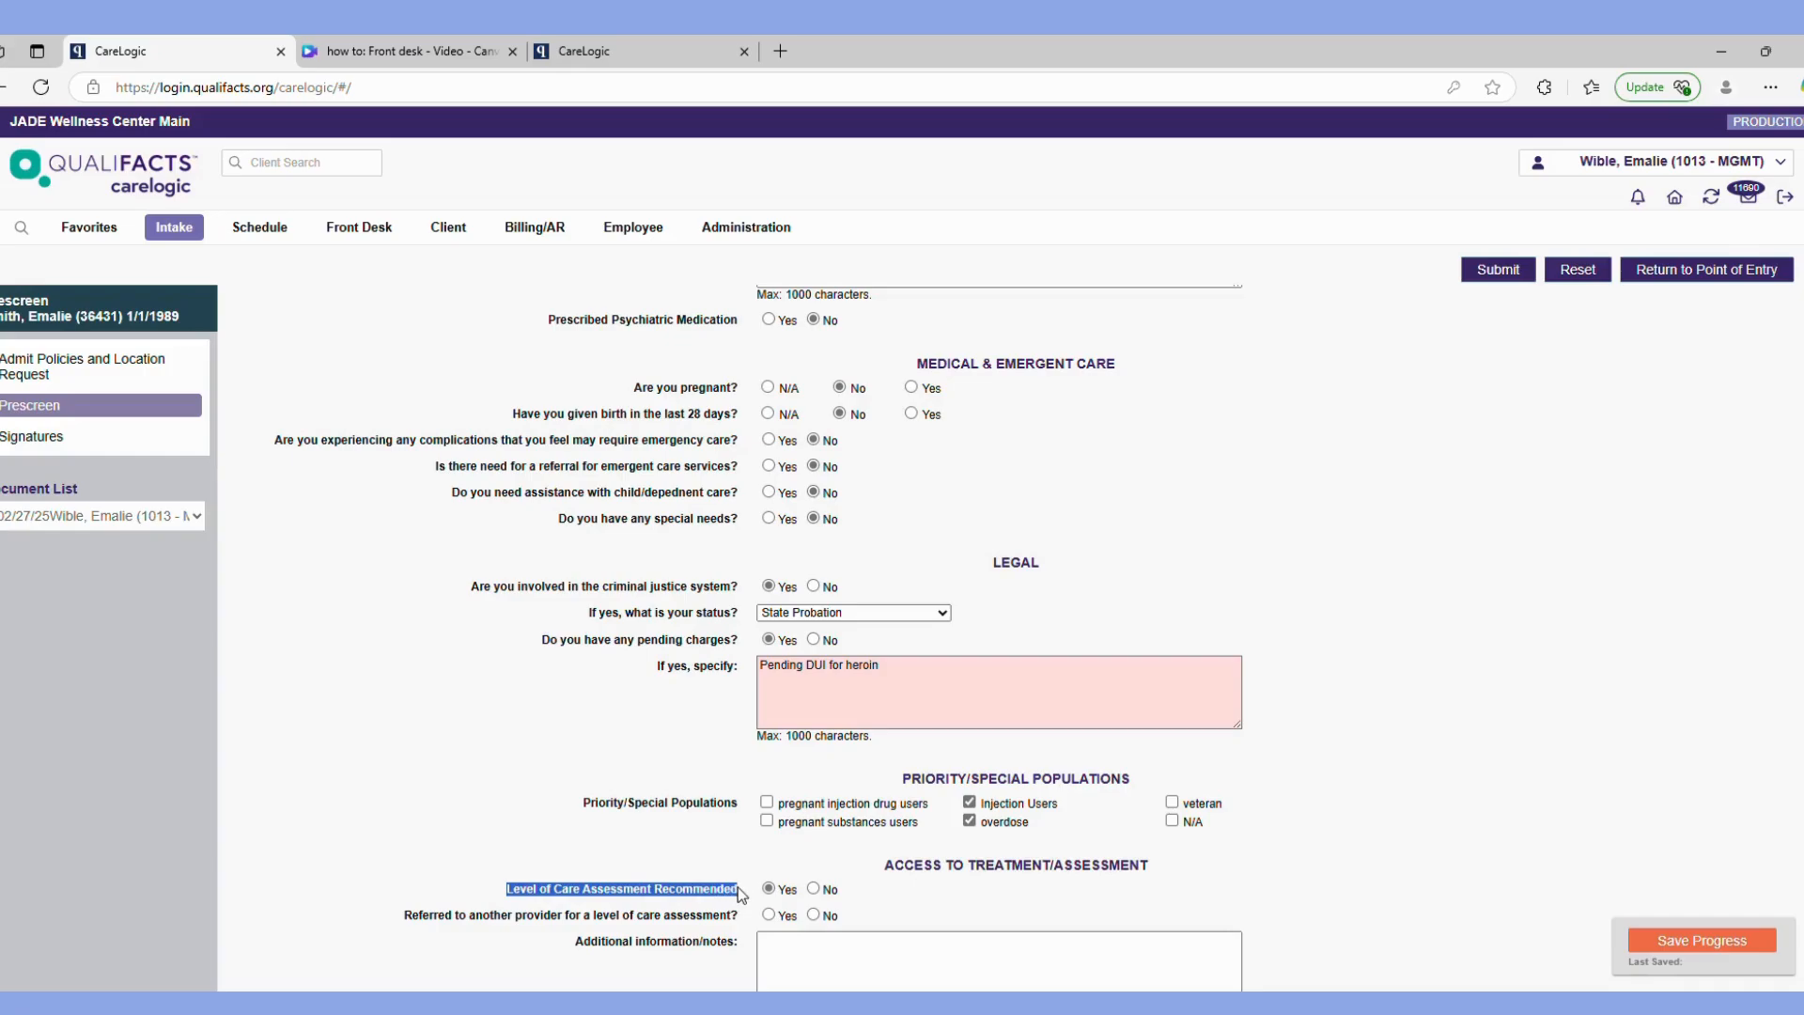
left_click(886, 907)
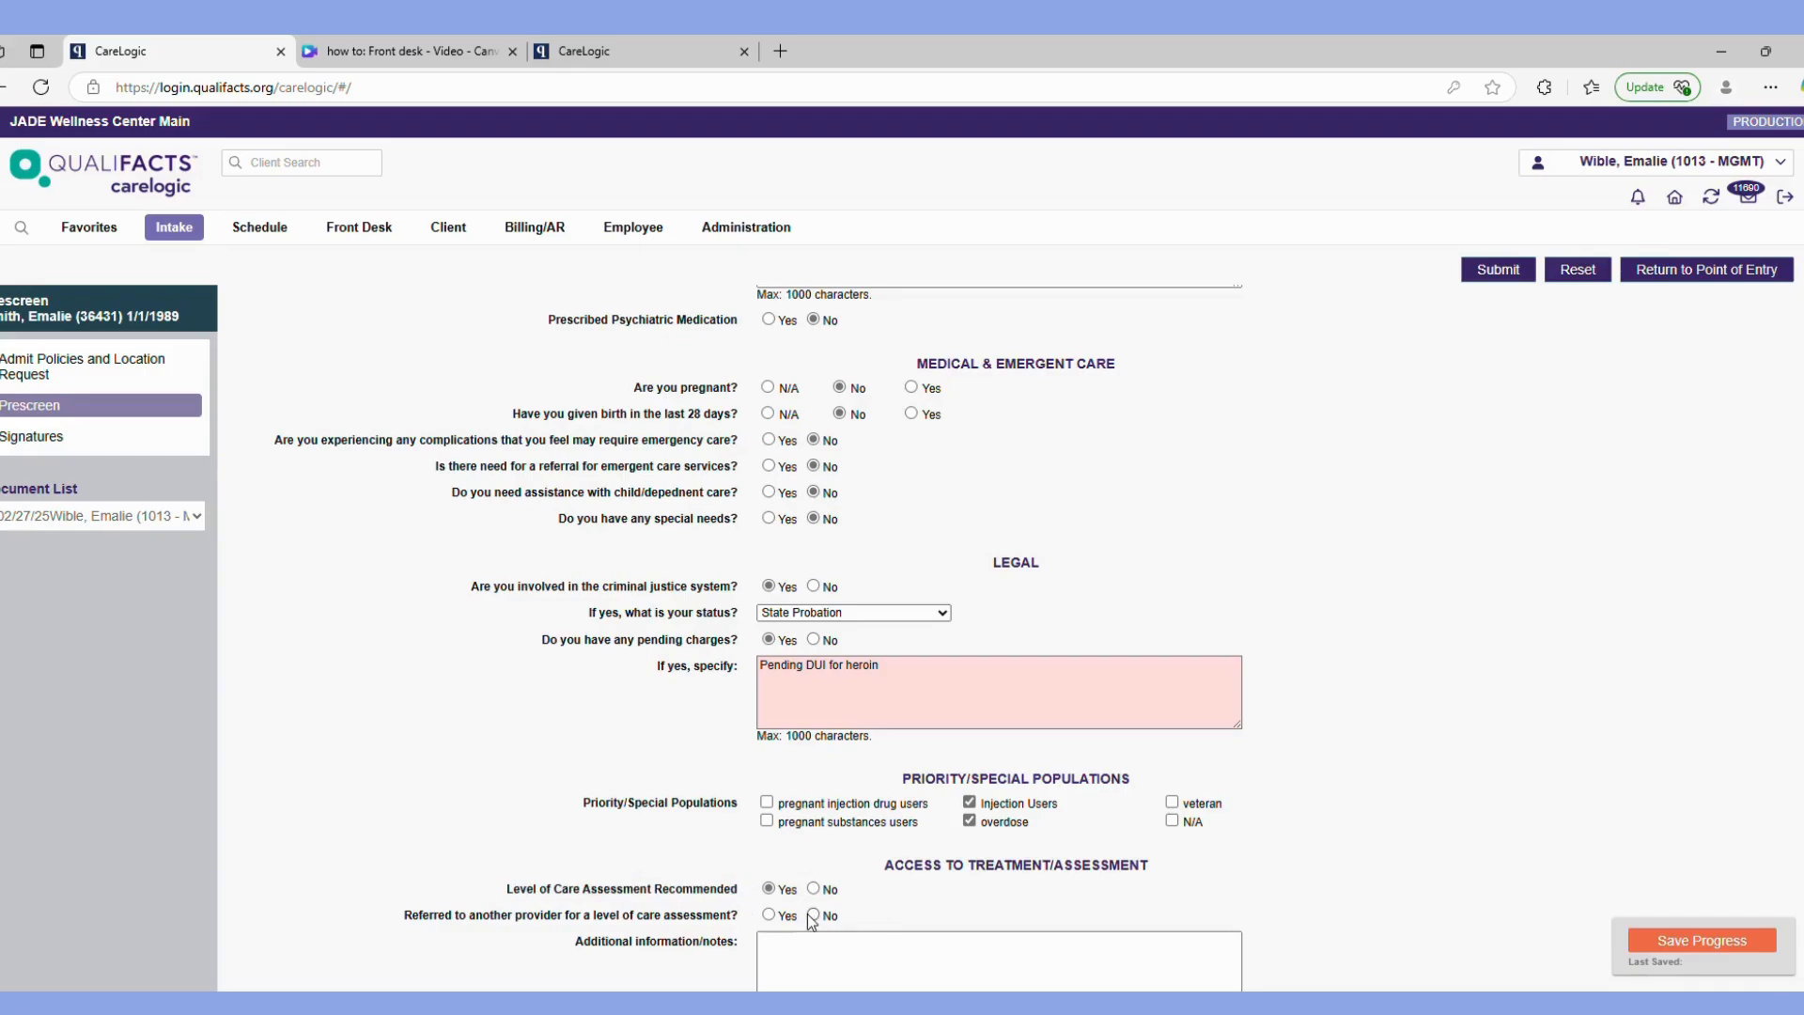
left_click(814, 916)
left_click(823, 973)
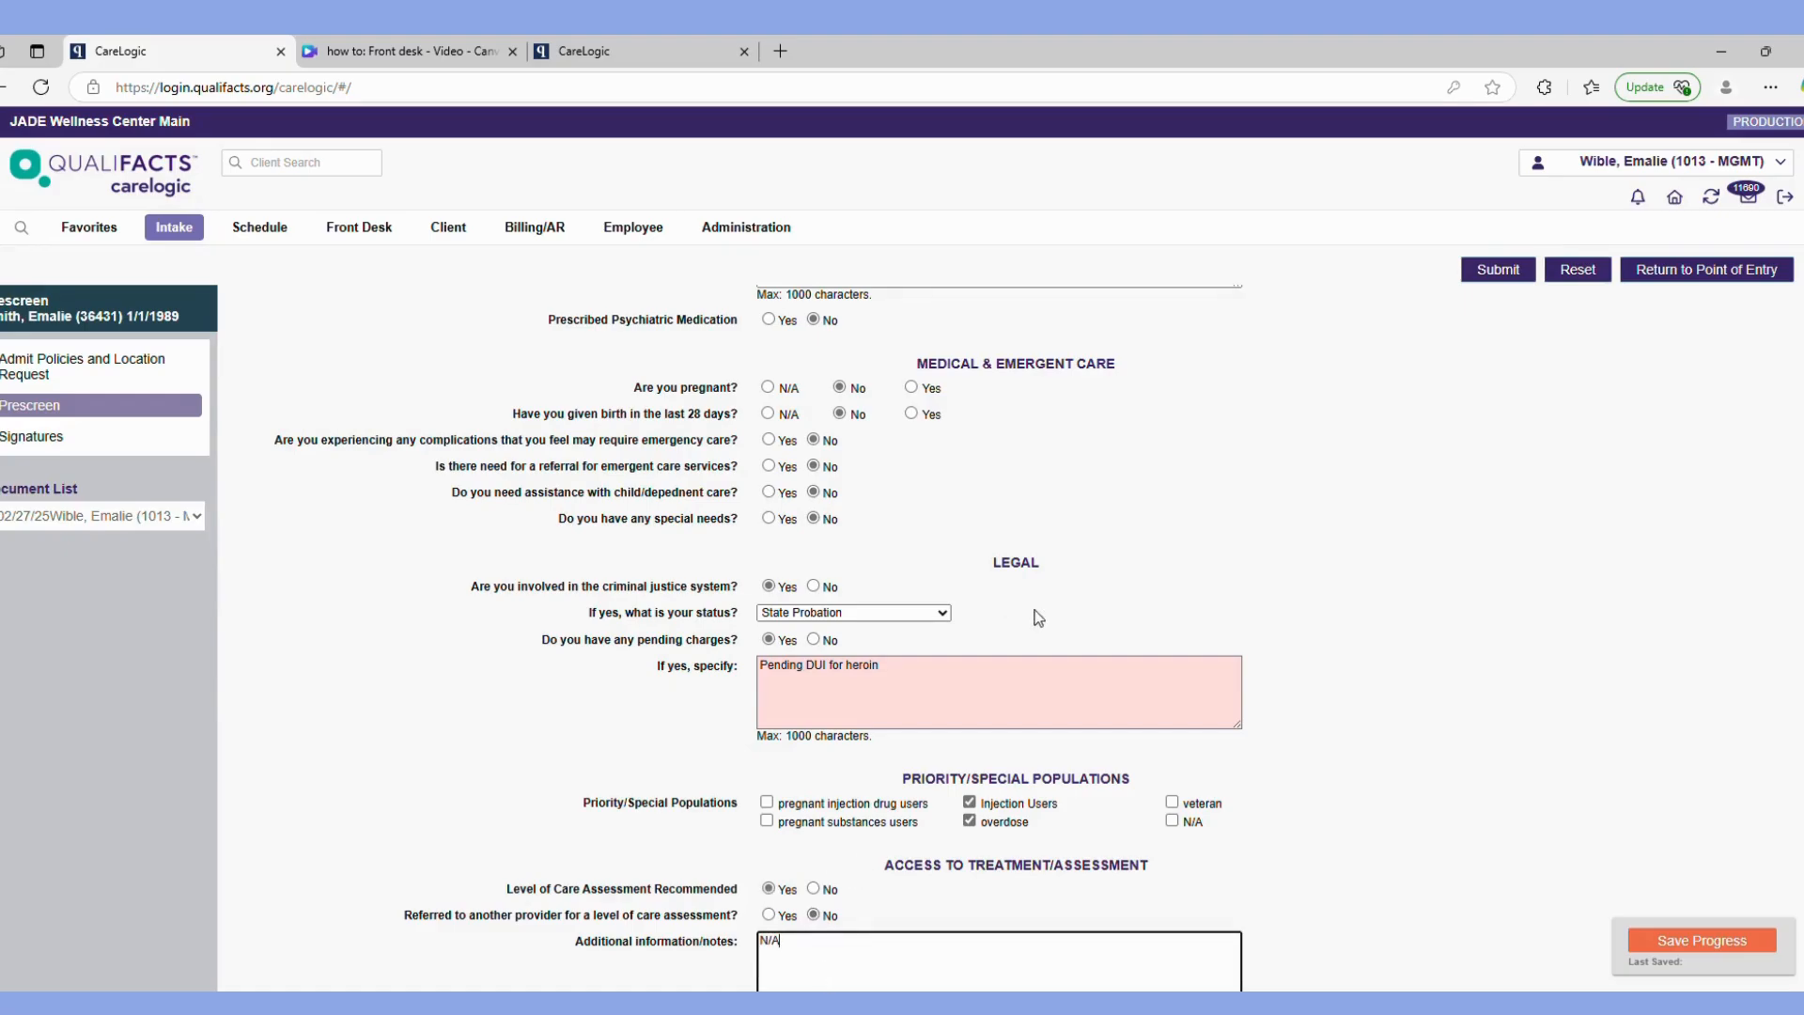
scroll(1026, 549, "up", 1)
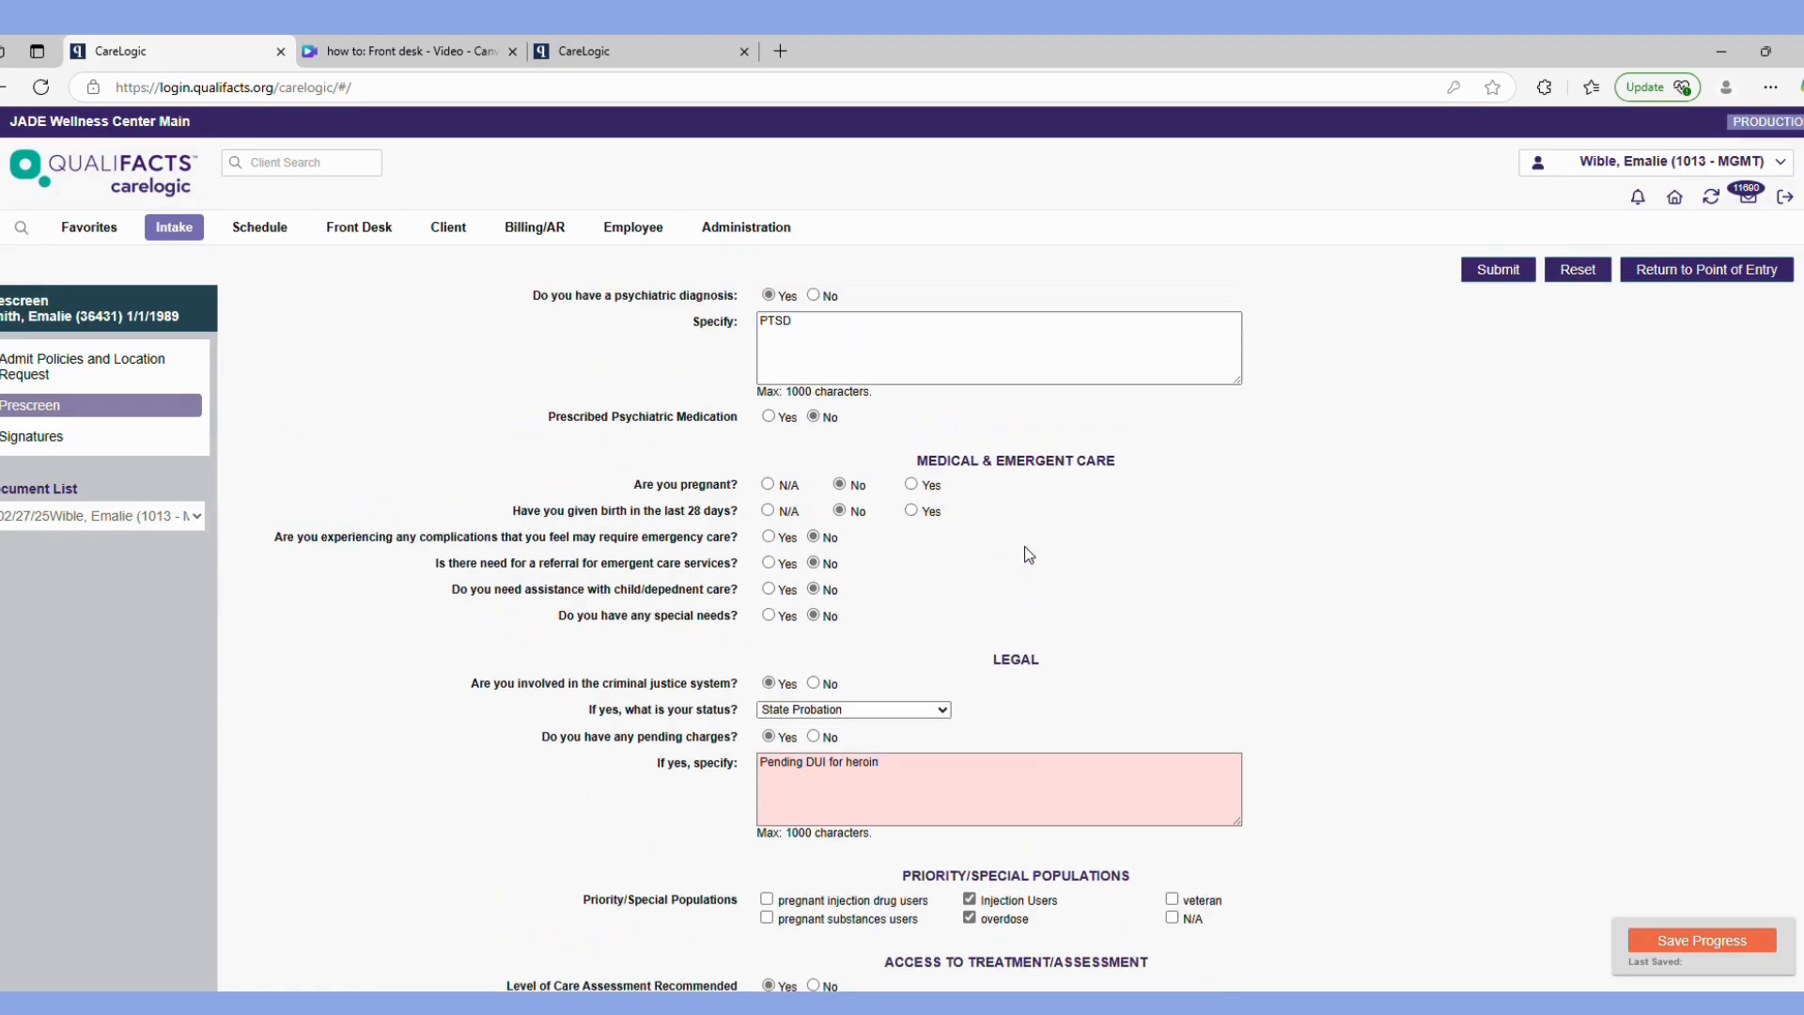
Submit the prescreen and sign it with the electronic signature.
left_click(1498, 272)
left_click(964, 449)
type("••")
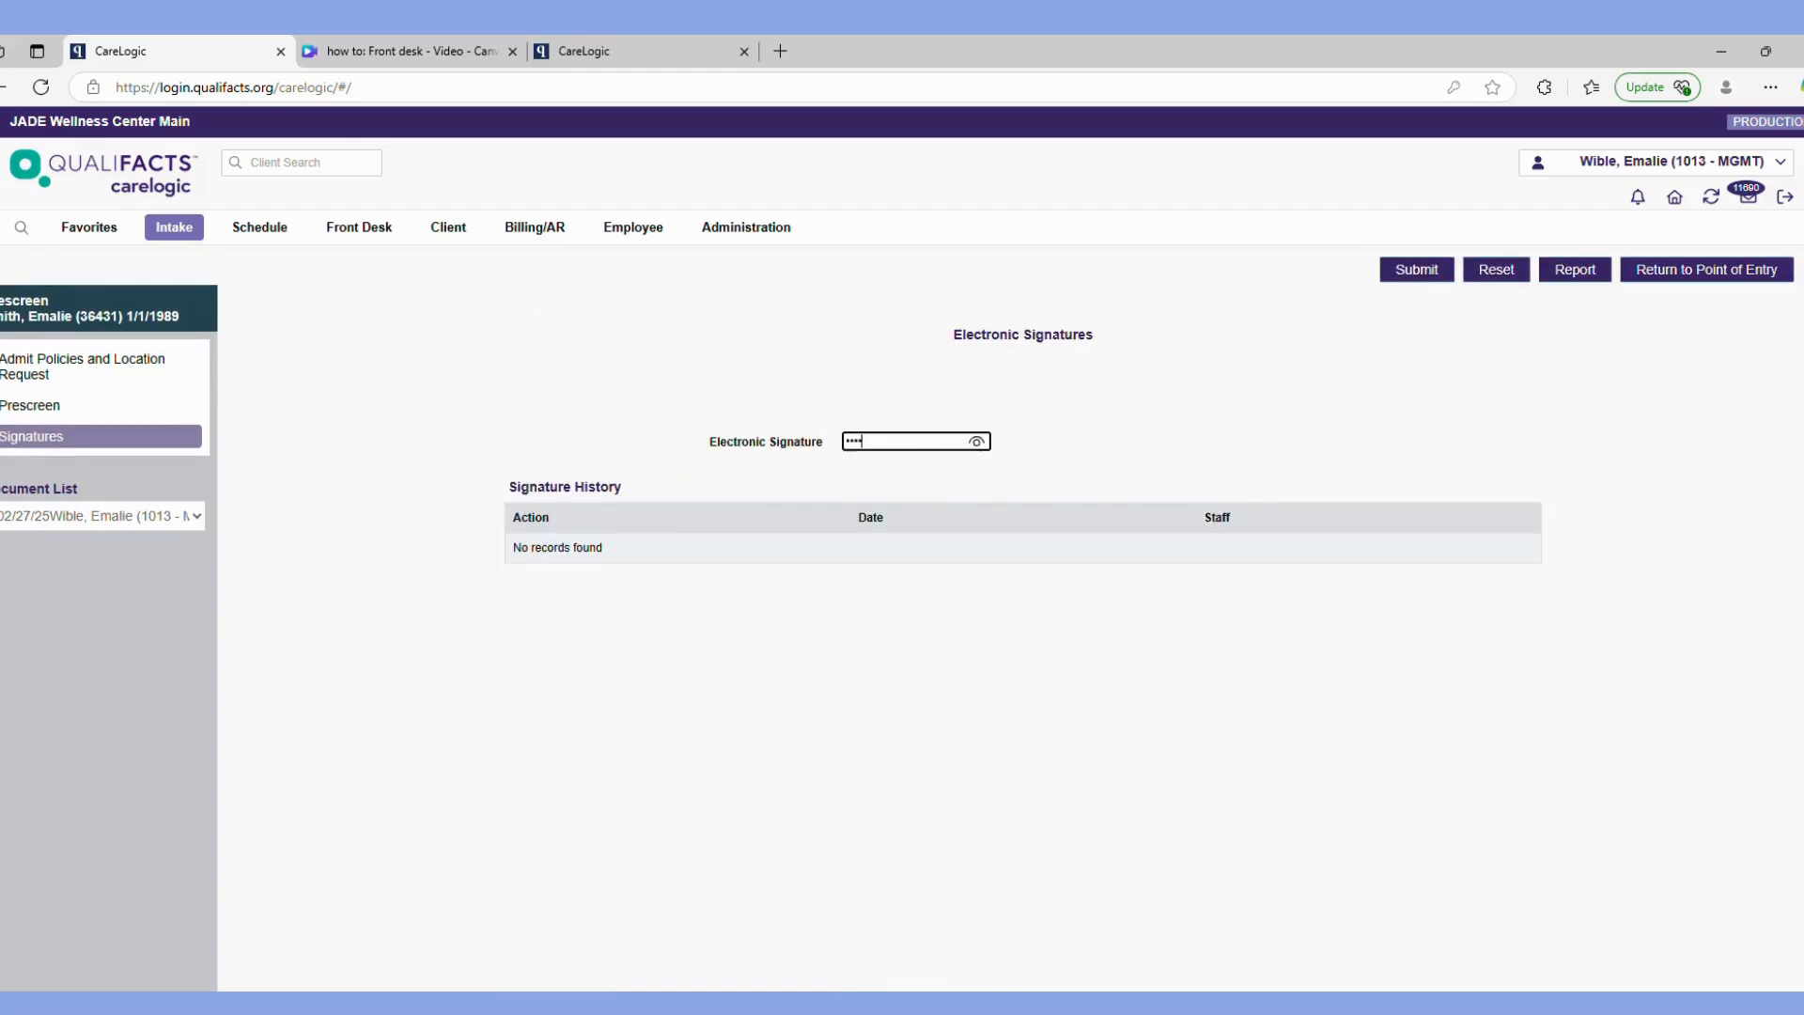
key("Return")
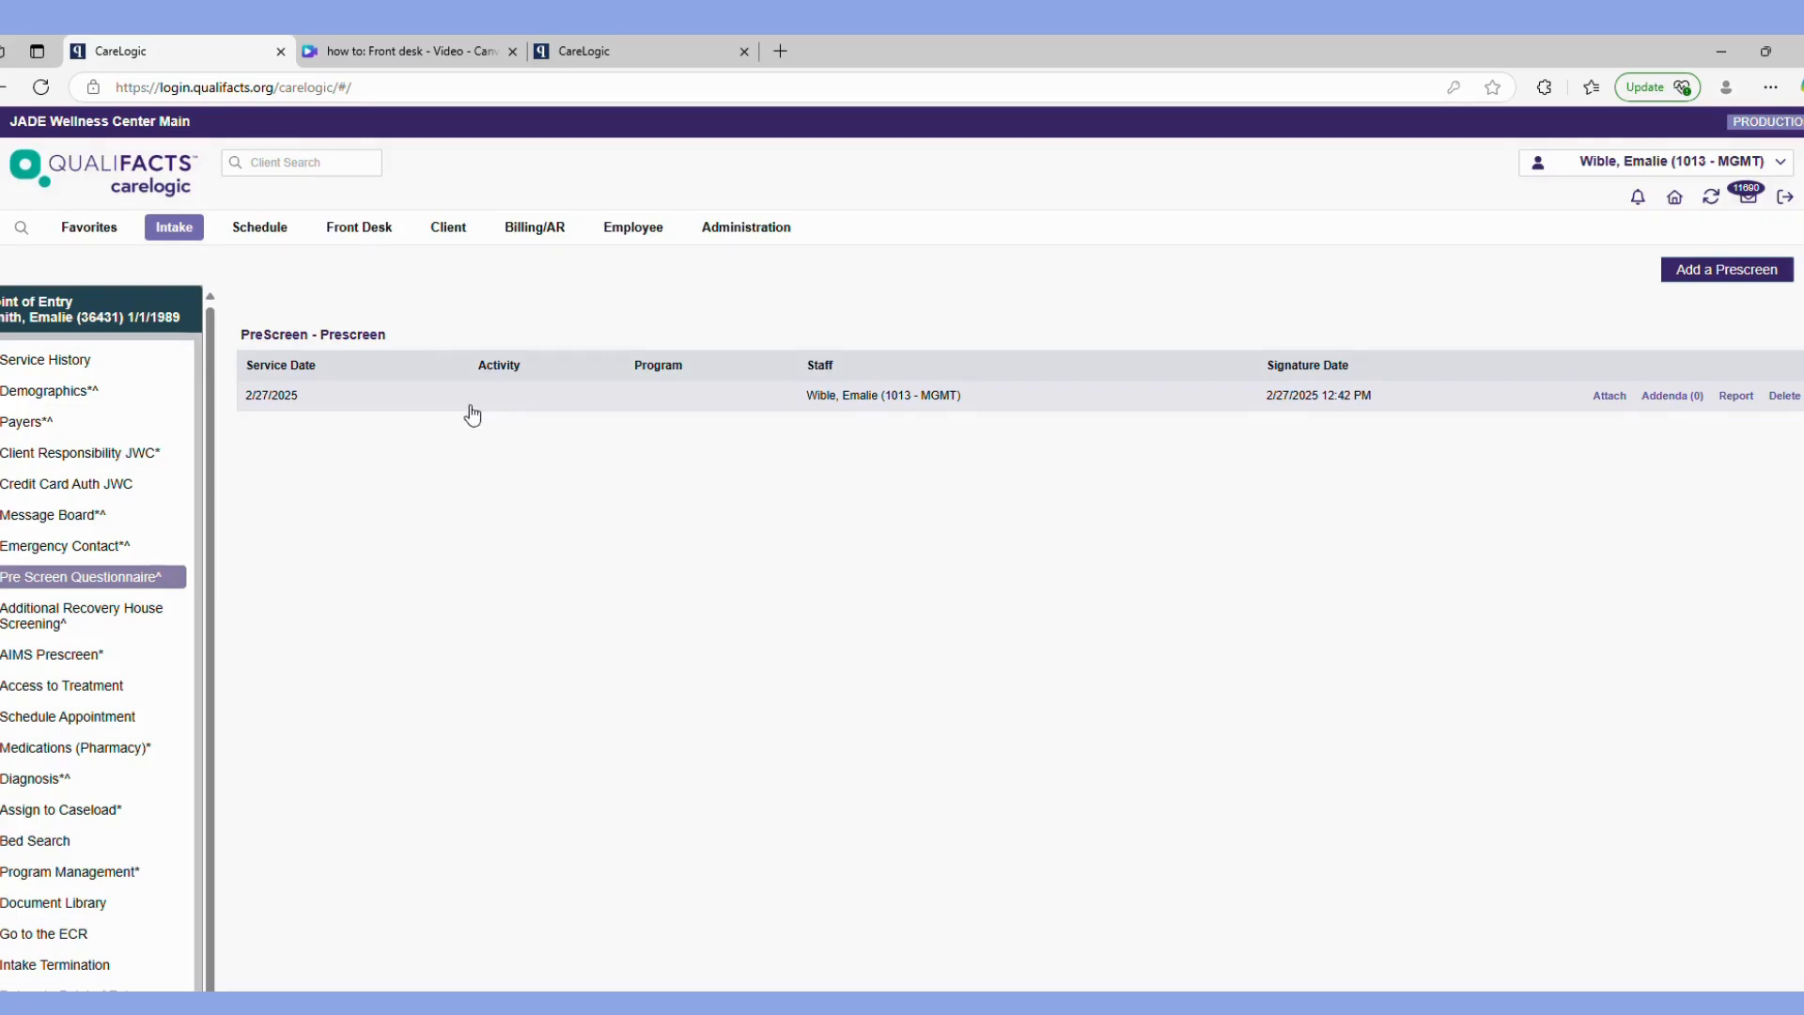
Start an appointment request and add JADE Wellness Center Monroeville as the requested organization.
left_click(83, 724)
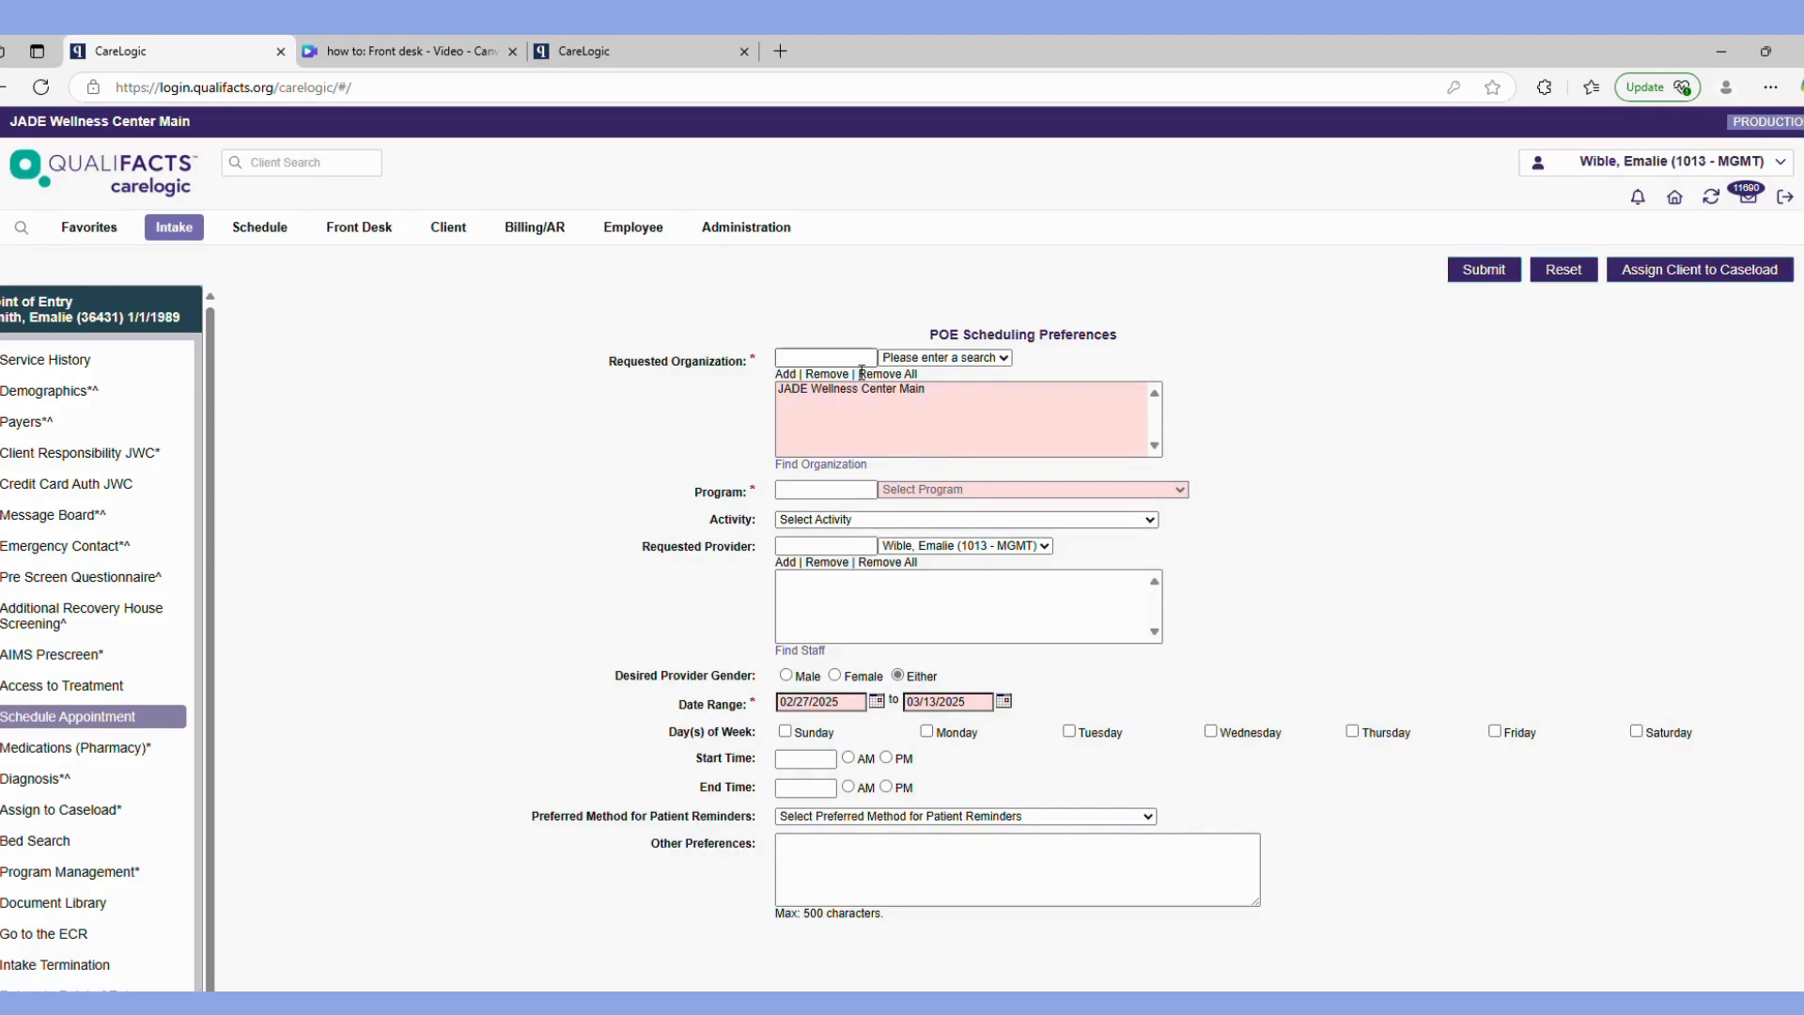
type("jade")
left_click(1002, 364)
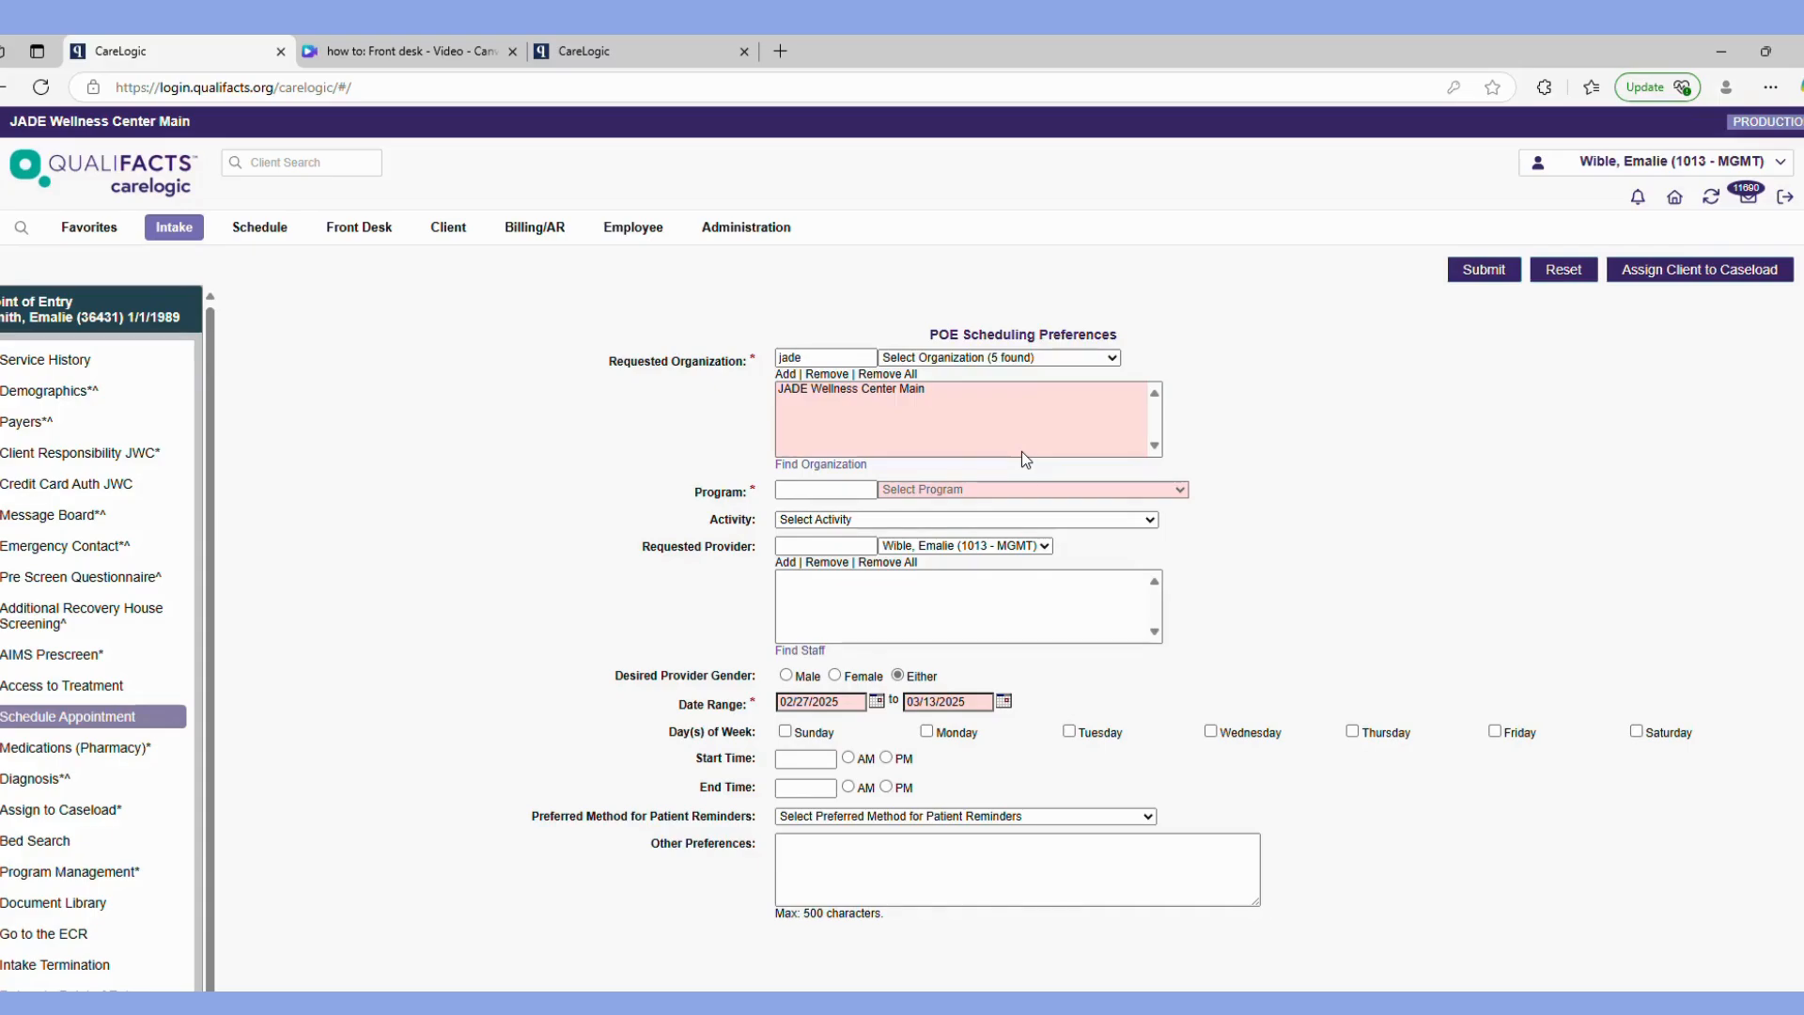
key("Down")
left_click(785, 374)
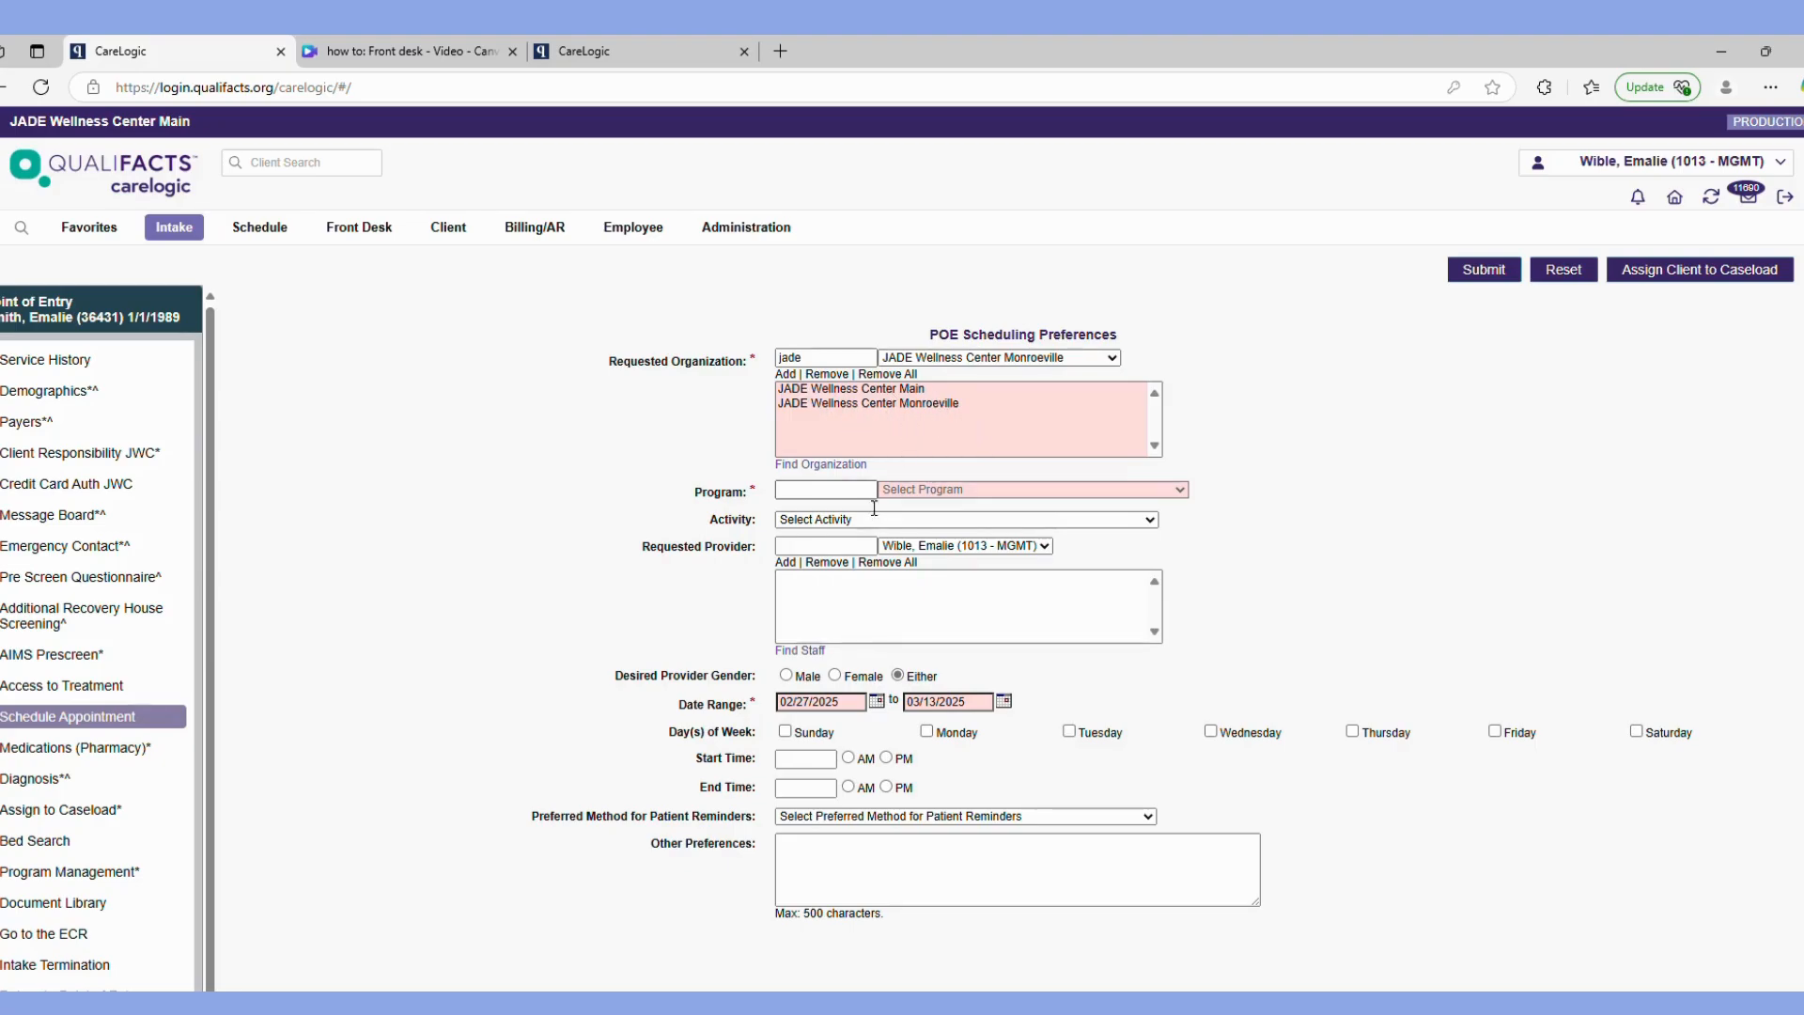
Choose program Pre Admit (PREADM) and activity Assessment (EVAL), then search available times.
left_click(954, 487)
left_click(933, 702)
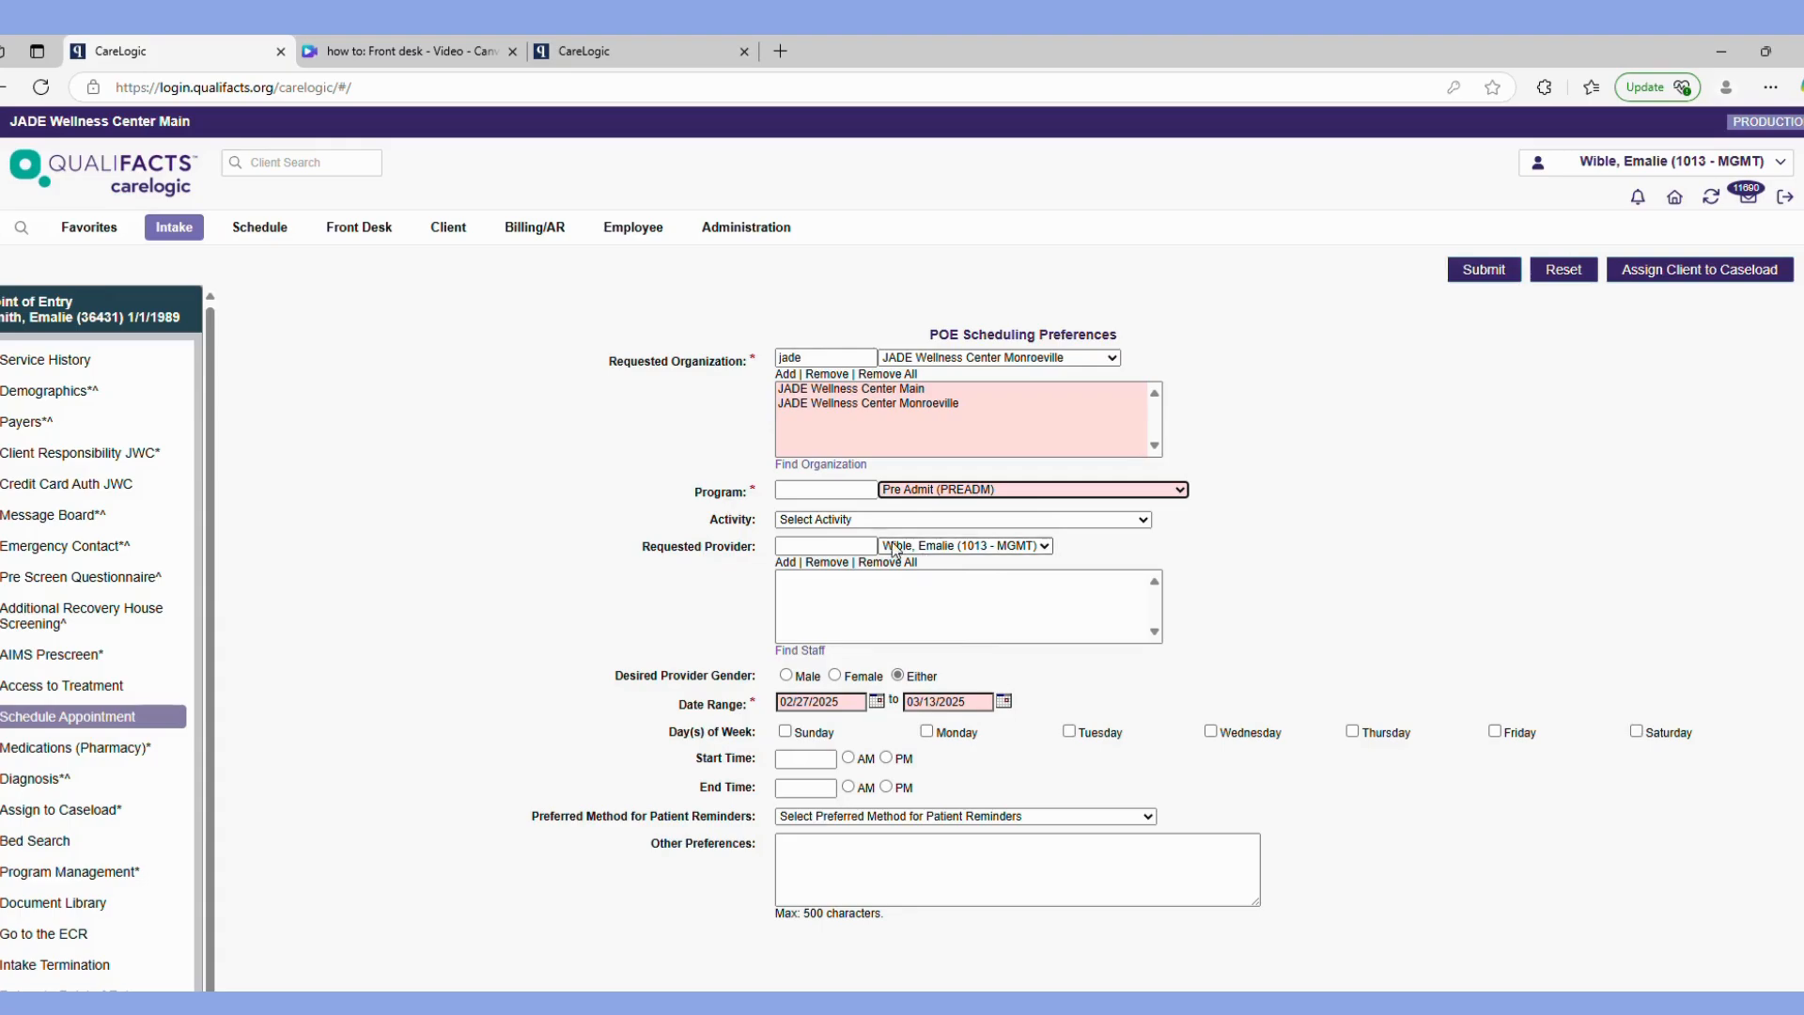
left_click(828, 522)
left_click(829, 568)
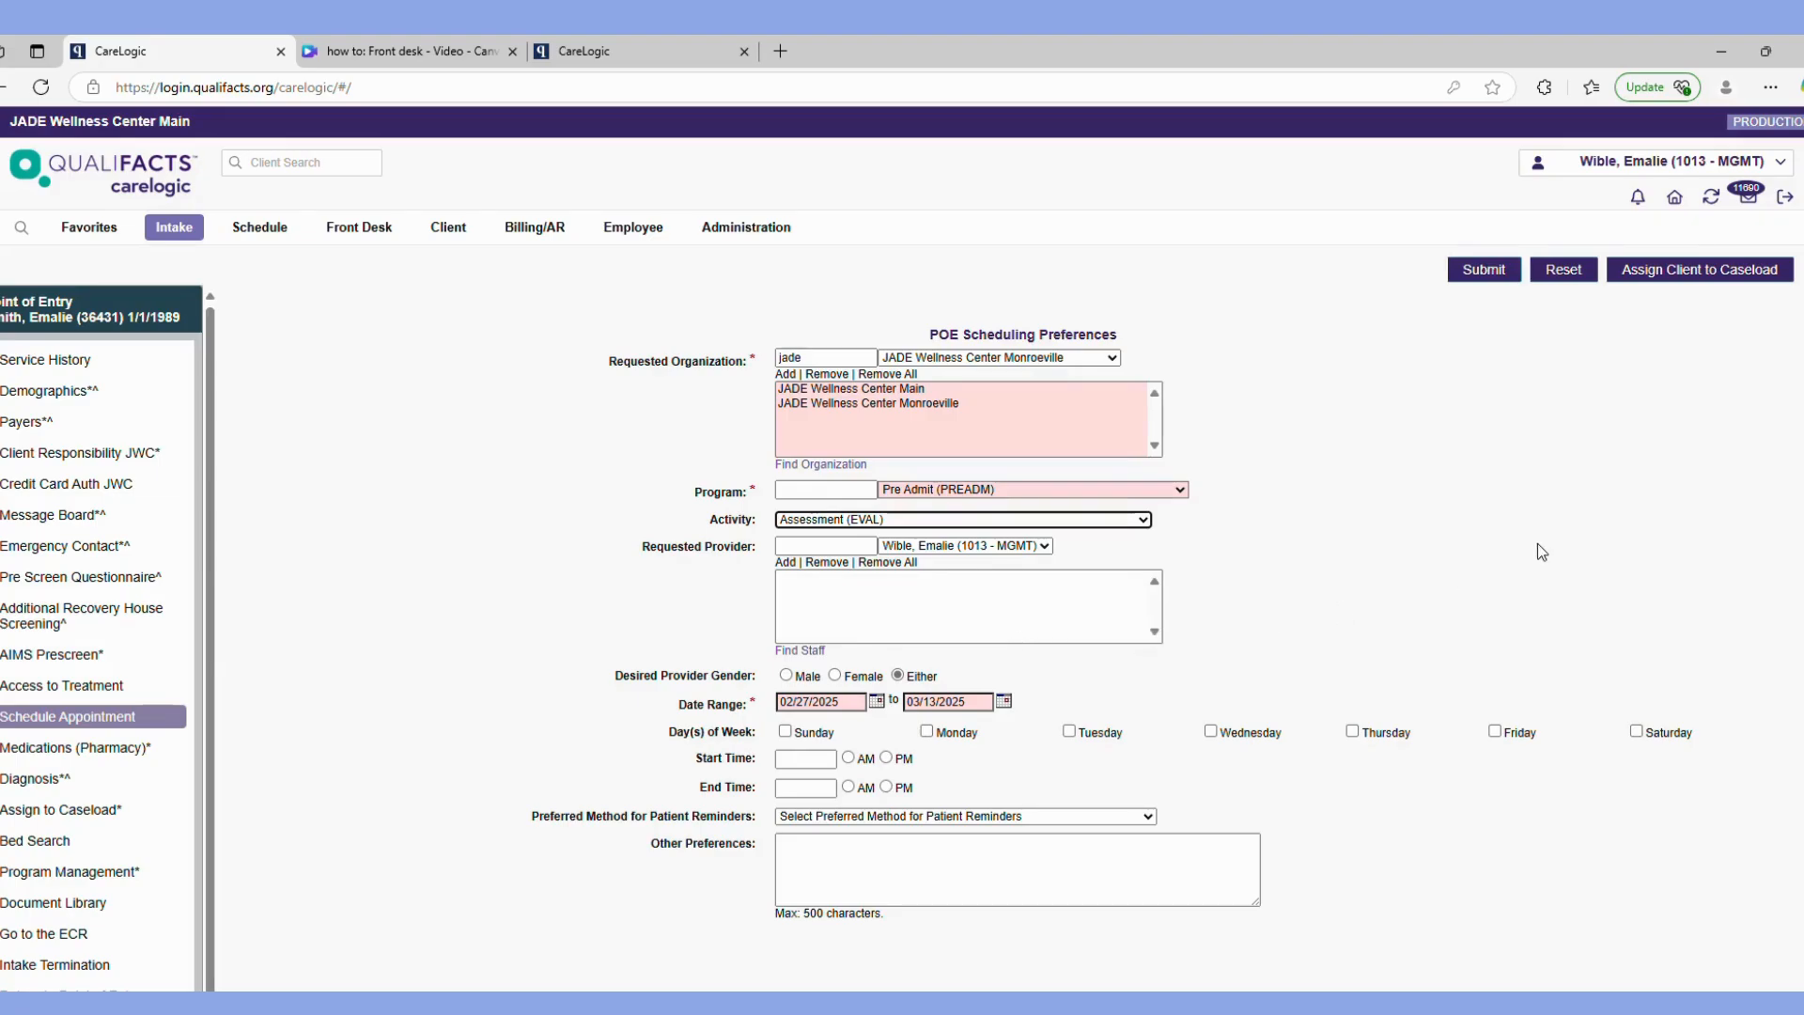
left_click(1484, 271)
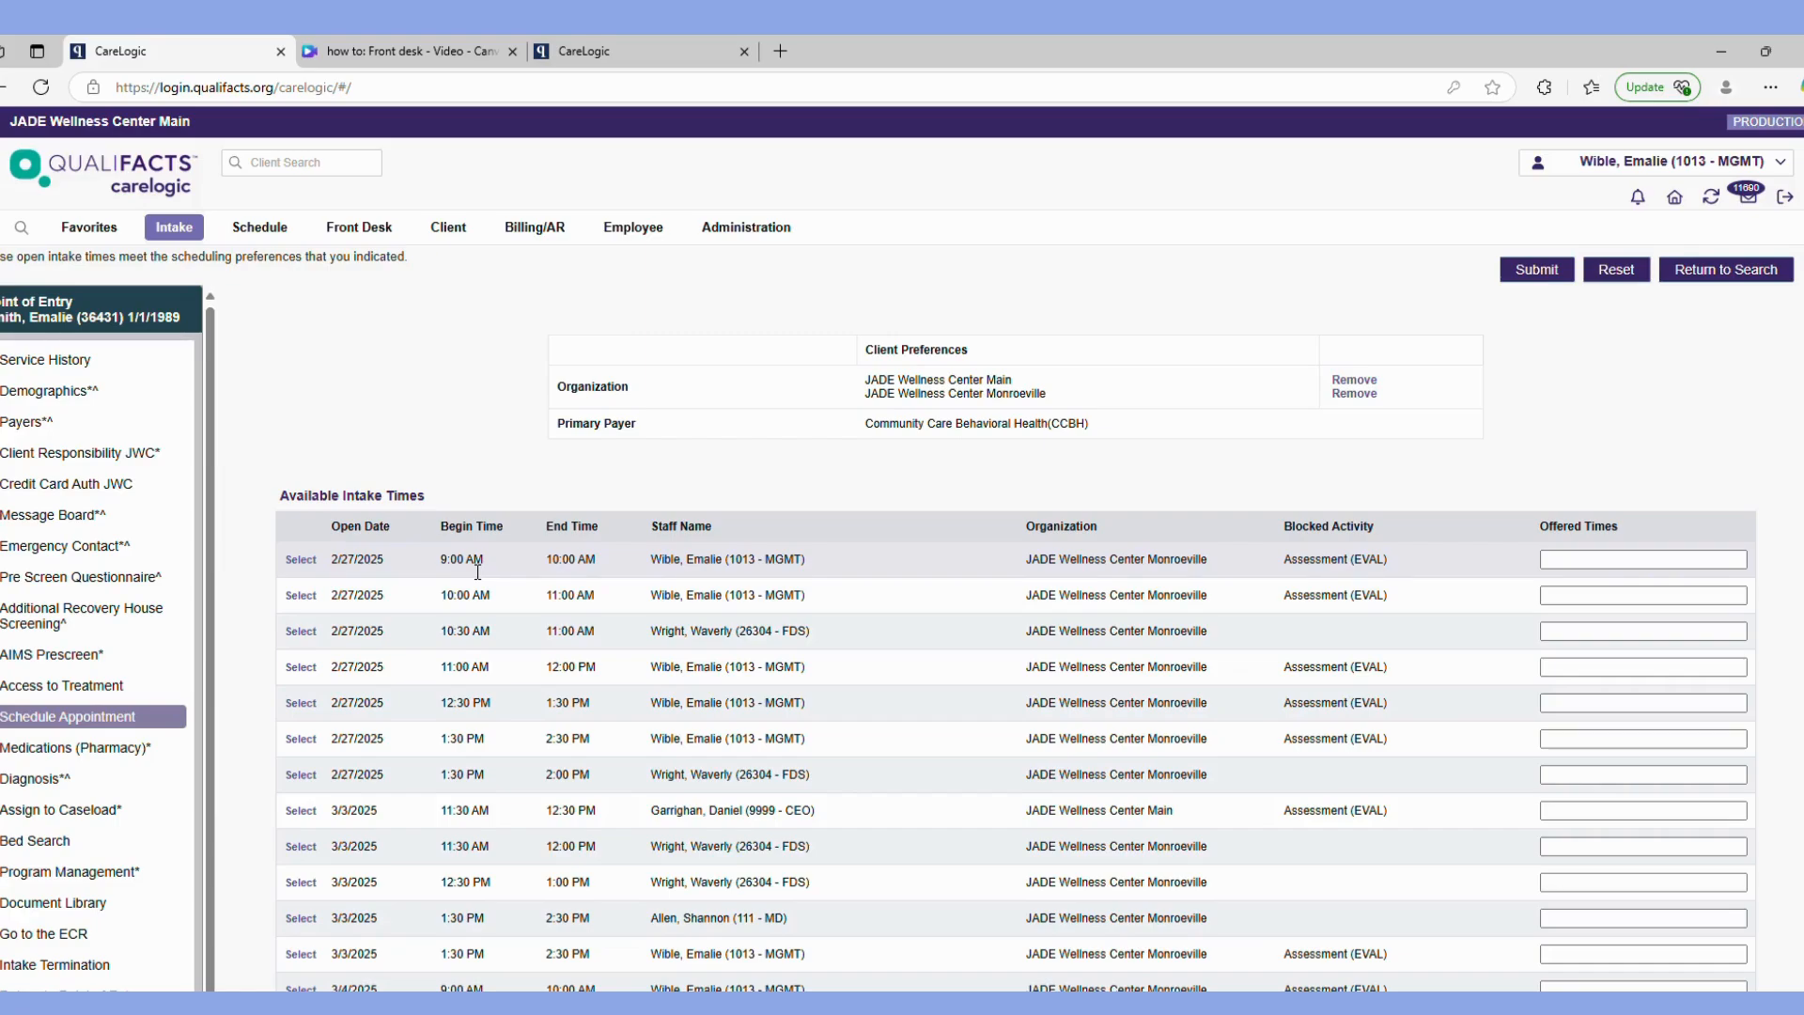
Book the 2/27/2025 9:00 AM slot at 11 - Office, confirming despite validation warnings.
left_click(311, 563)
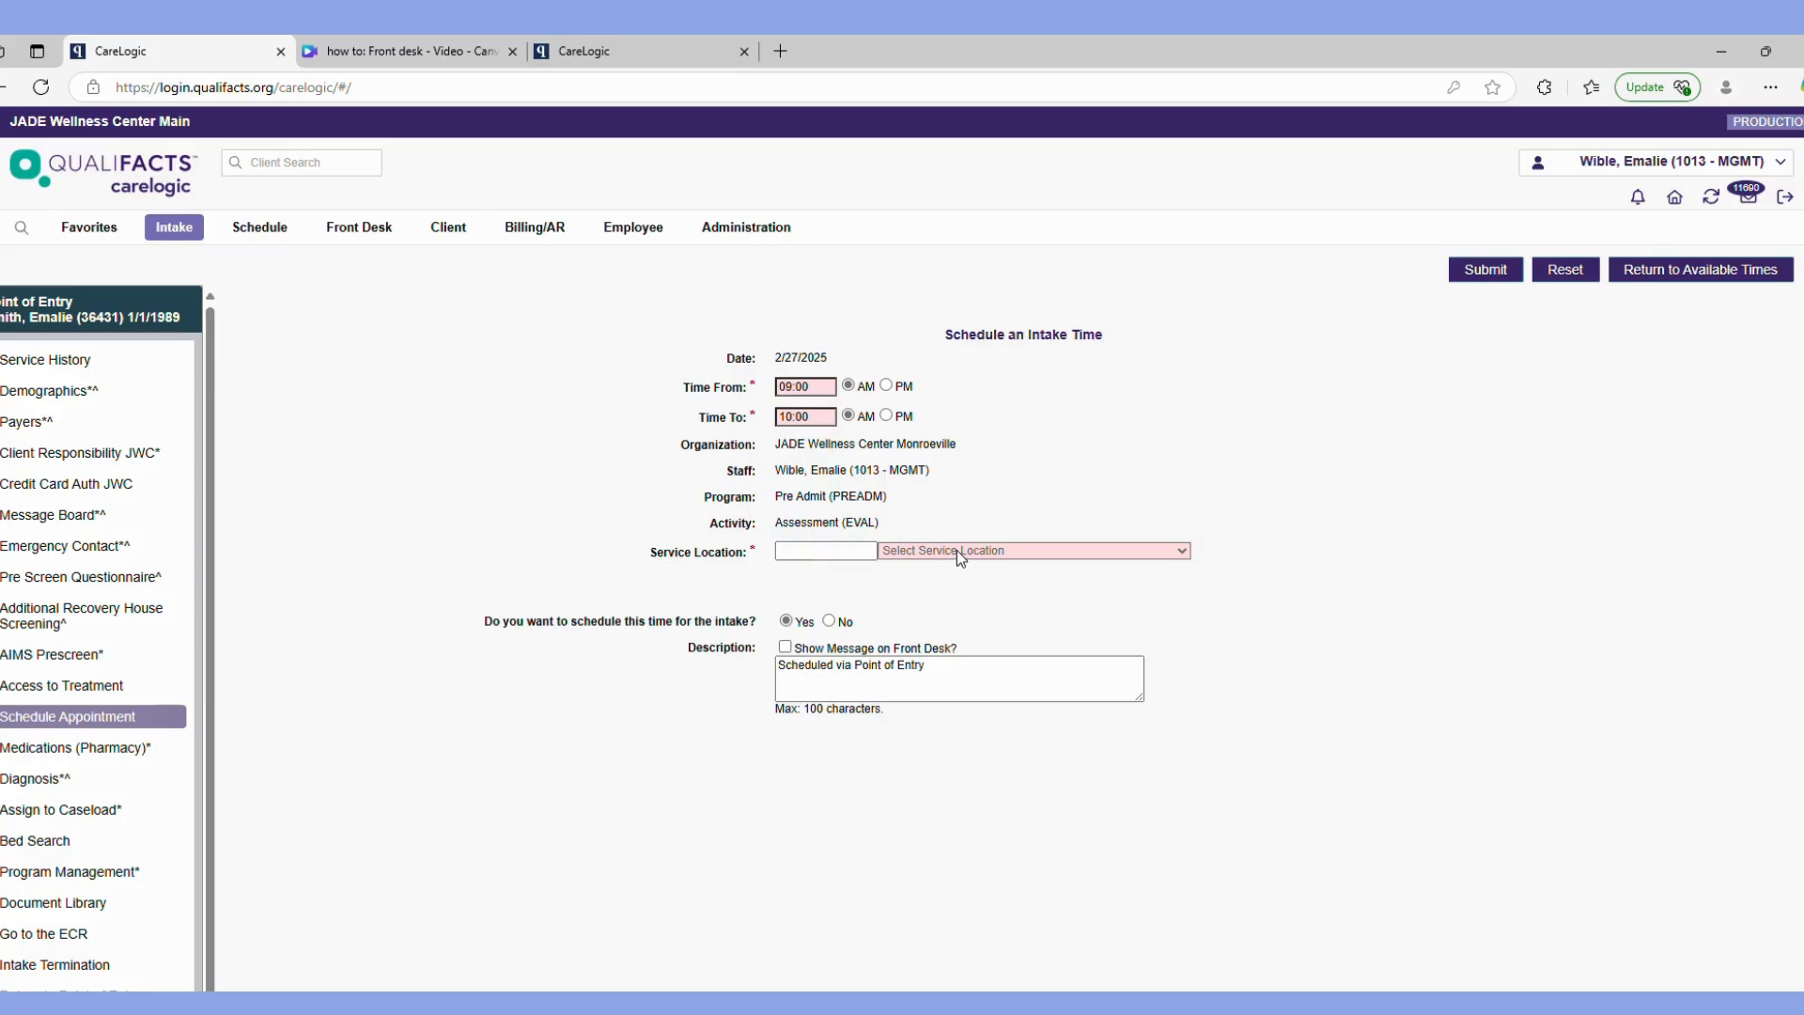
left_click(921, 675)
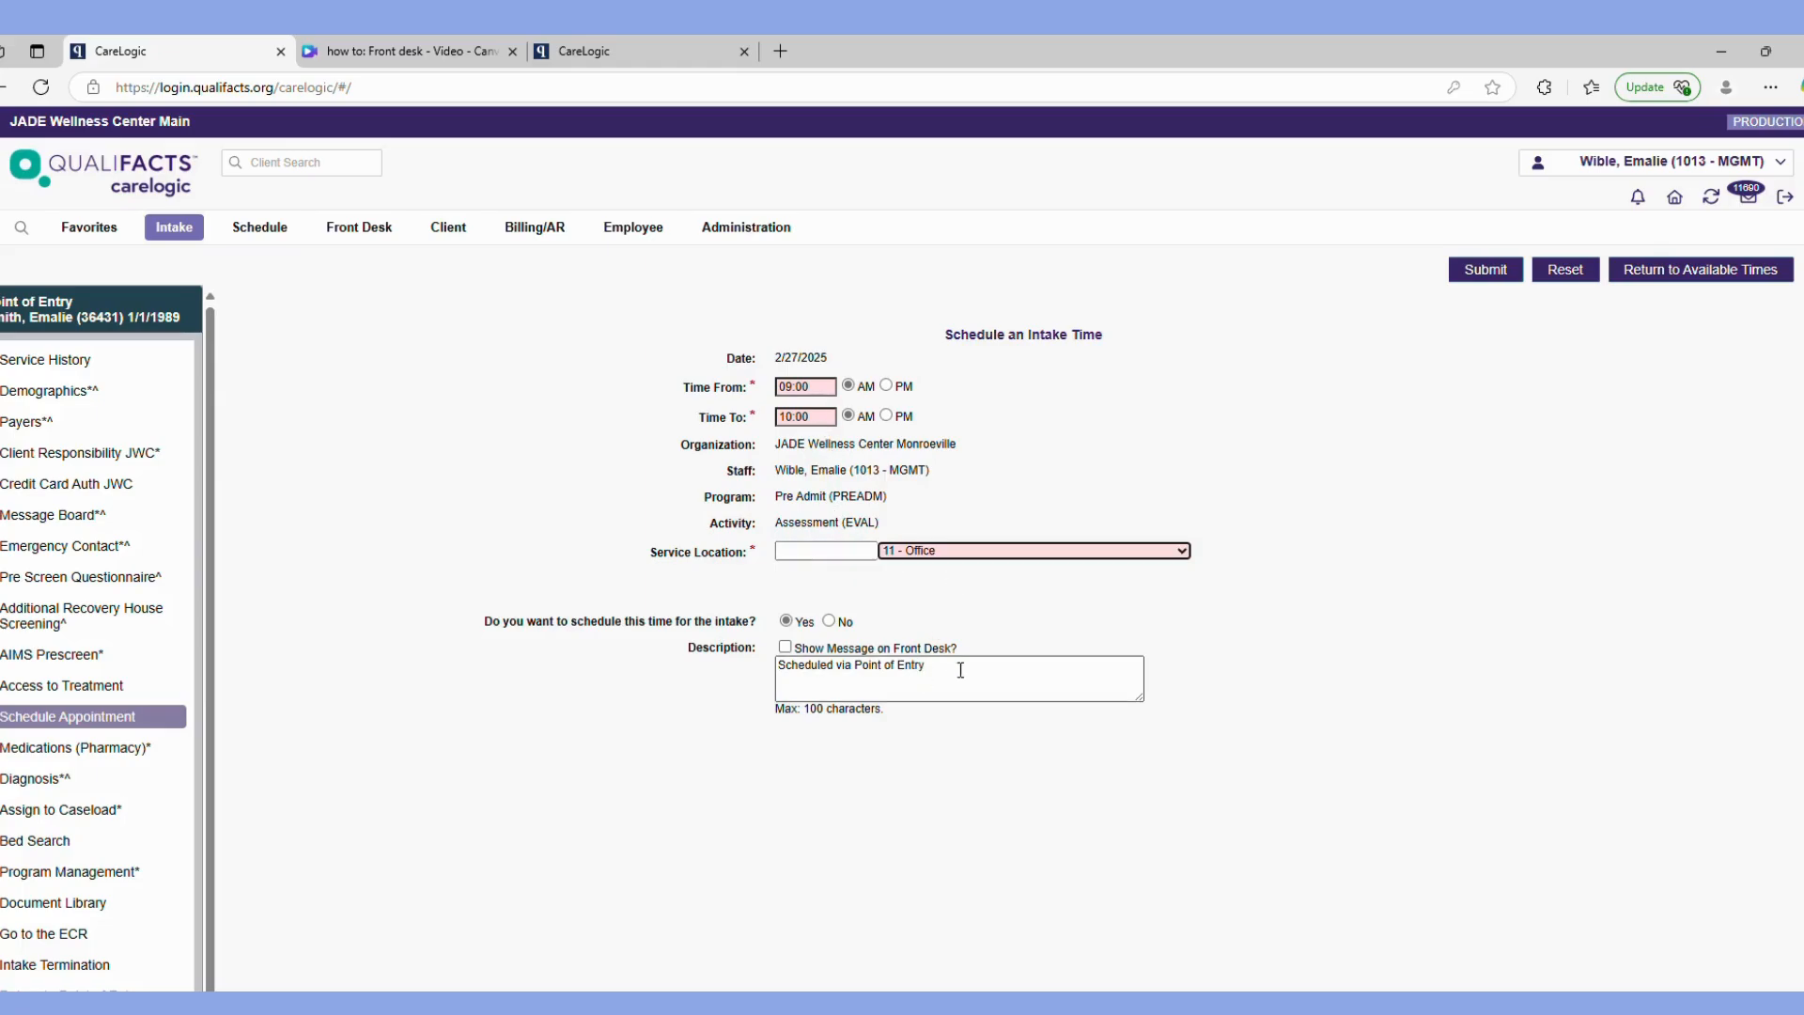
left_click(1486, 274)
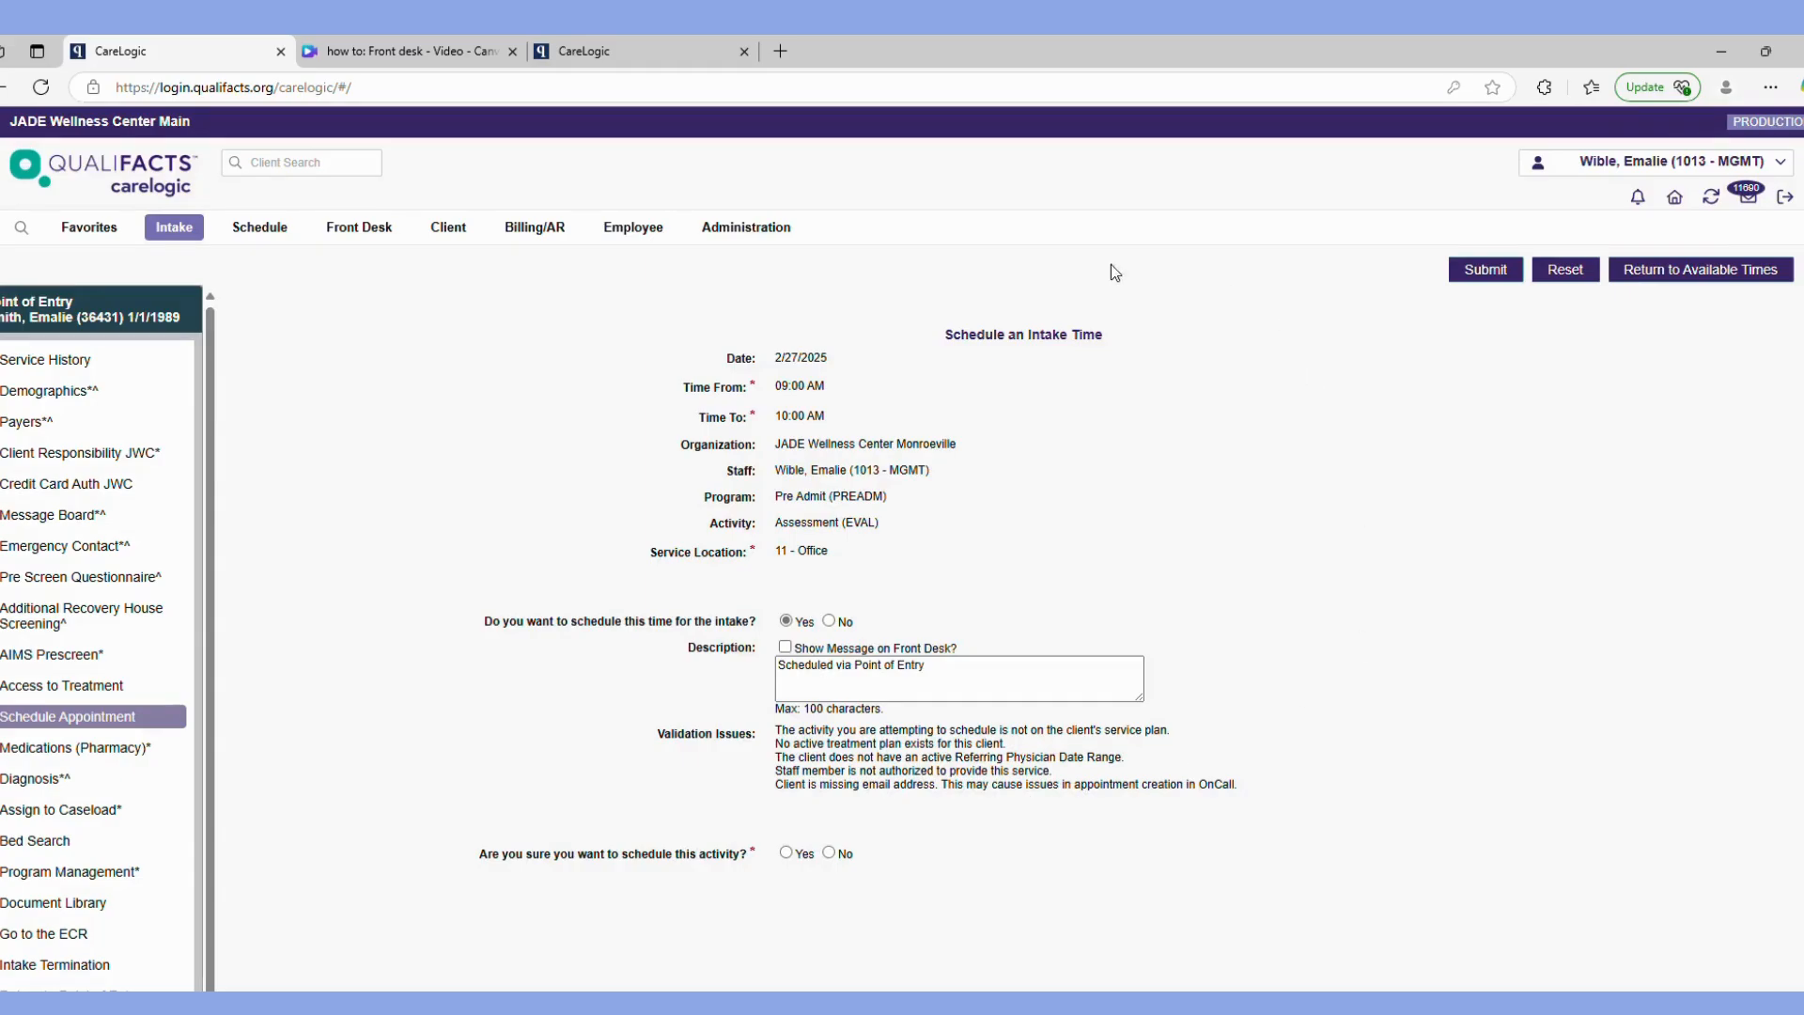
left_click_drag(577, 855, 748, 857)
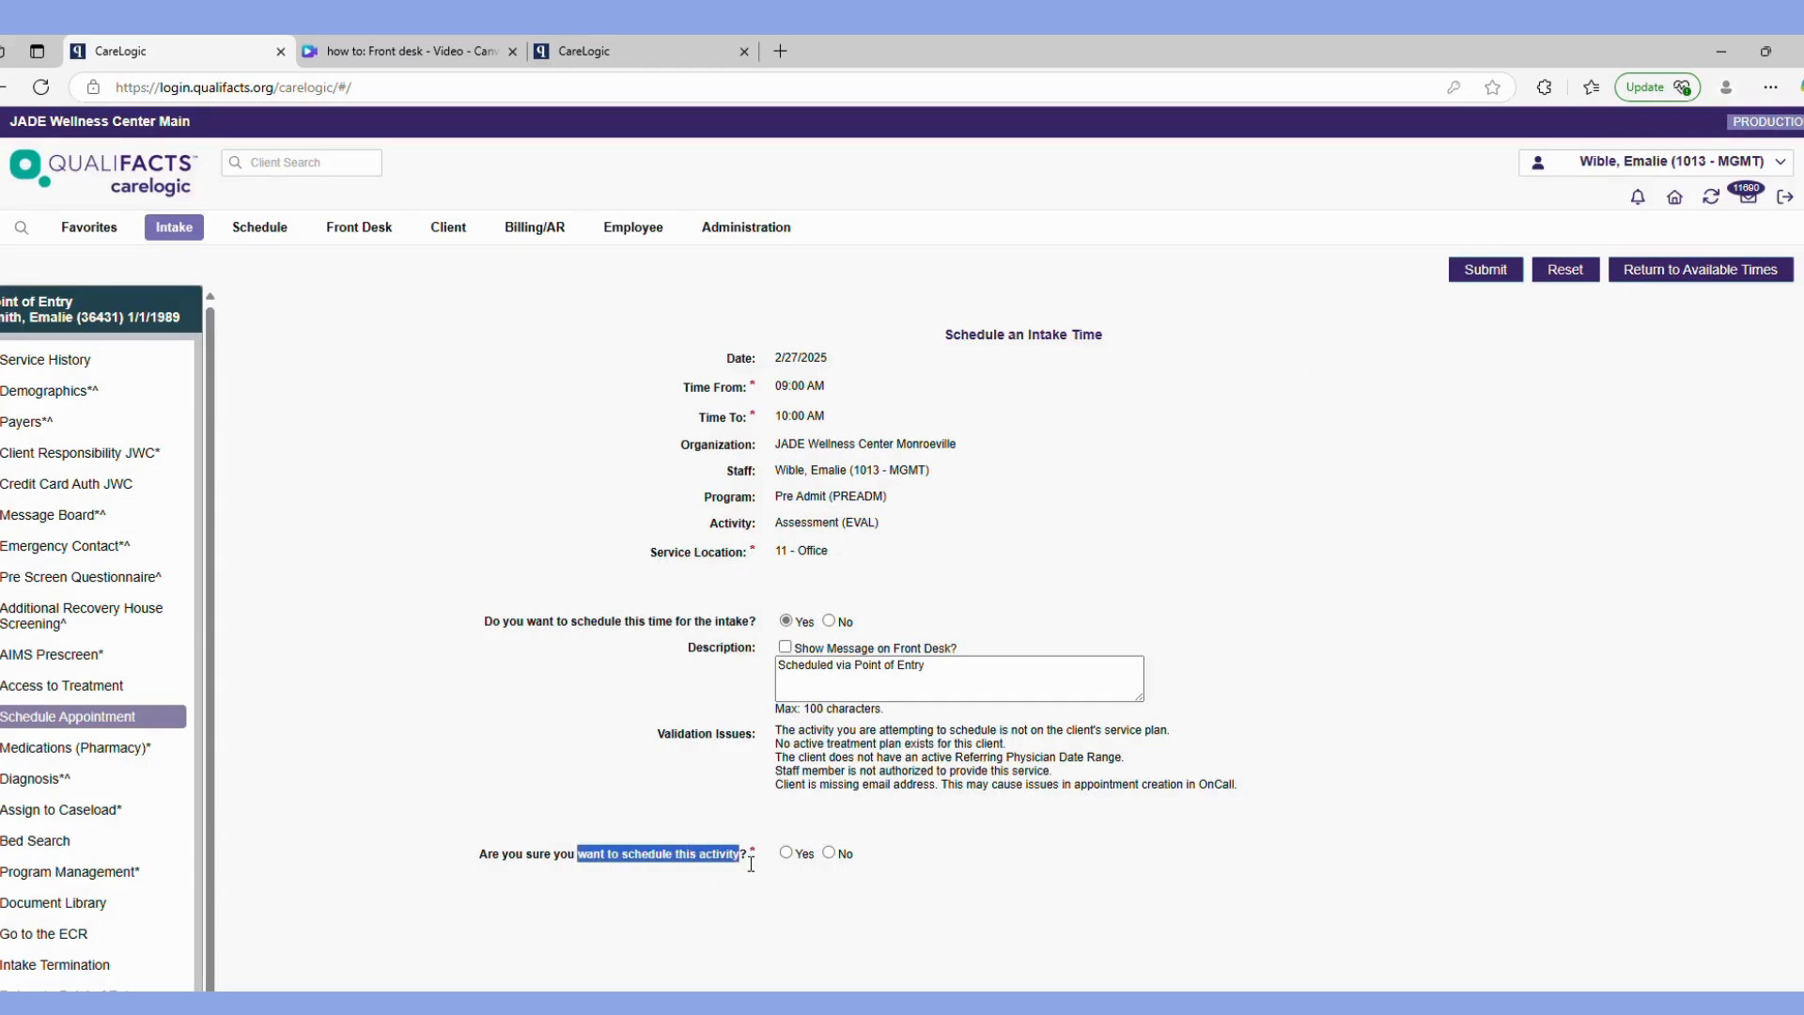
left_click(806, 855)
left_click(1486, 271)
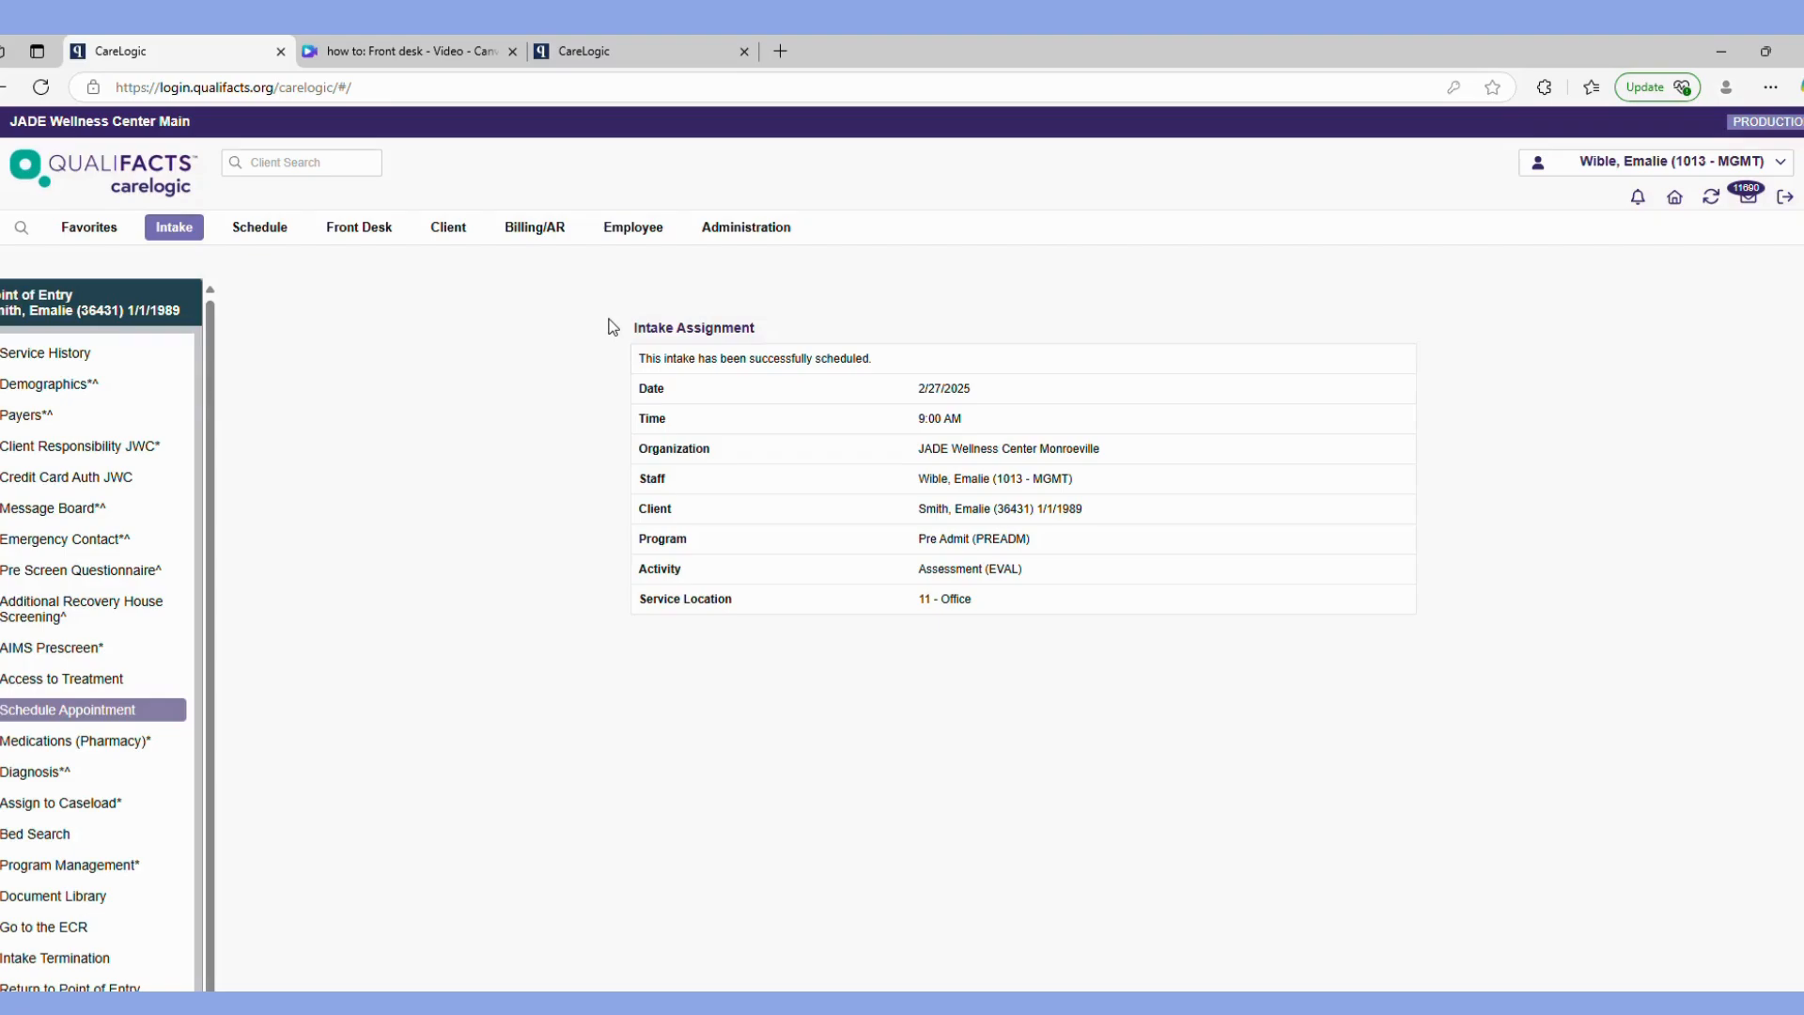
Go to the Front Desk page from the Front Desk tab menu to view 2/27/2025.
left_click_drag(1090, 512, 646, 512)
left_click_drag(1099, 481, 629, 477)
left_click(633, 481)
mouse_move(359, 227)
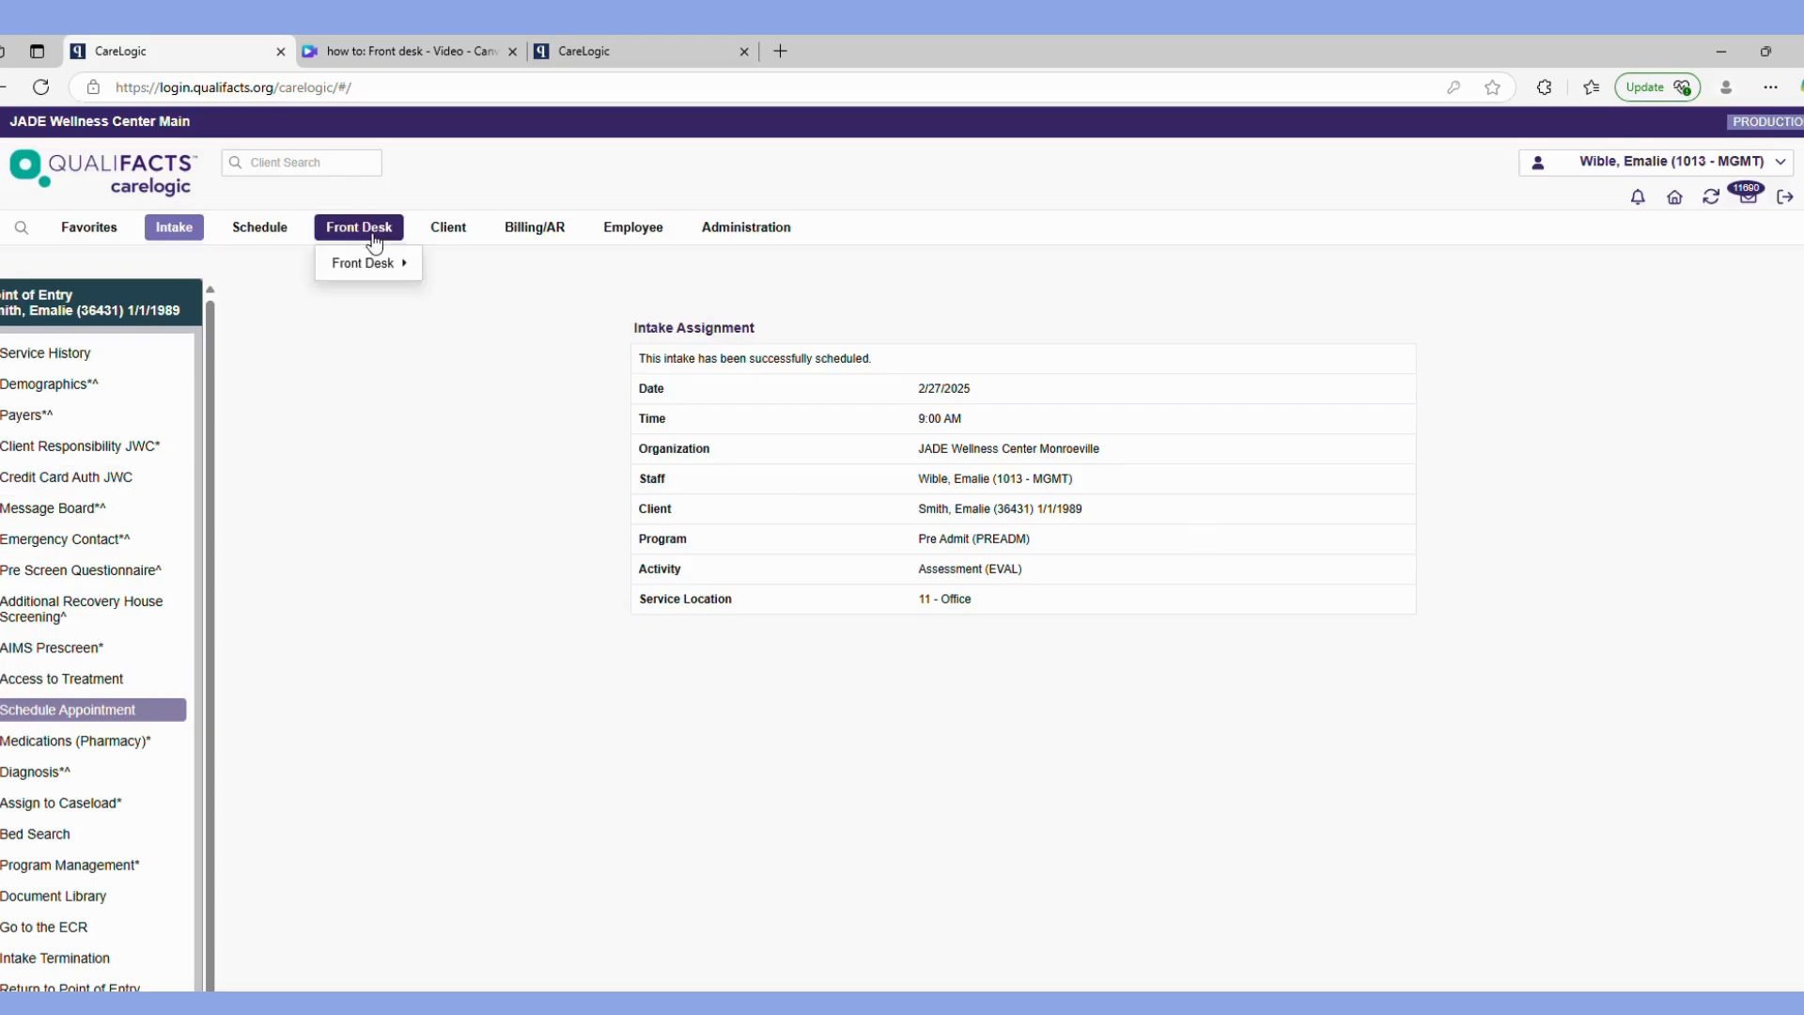
left_click(353, 258)
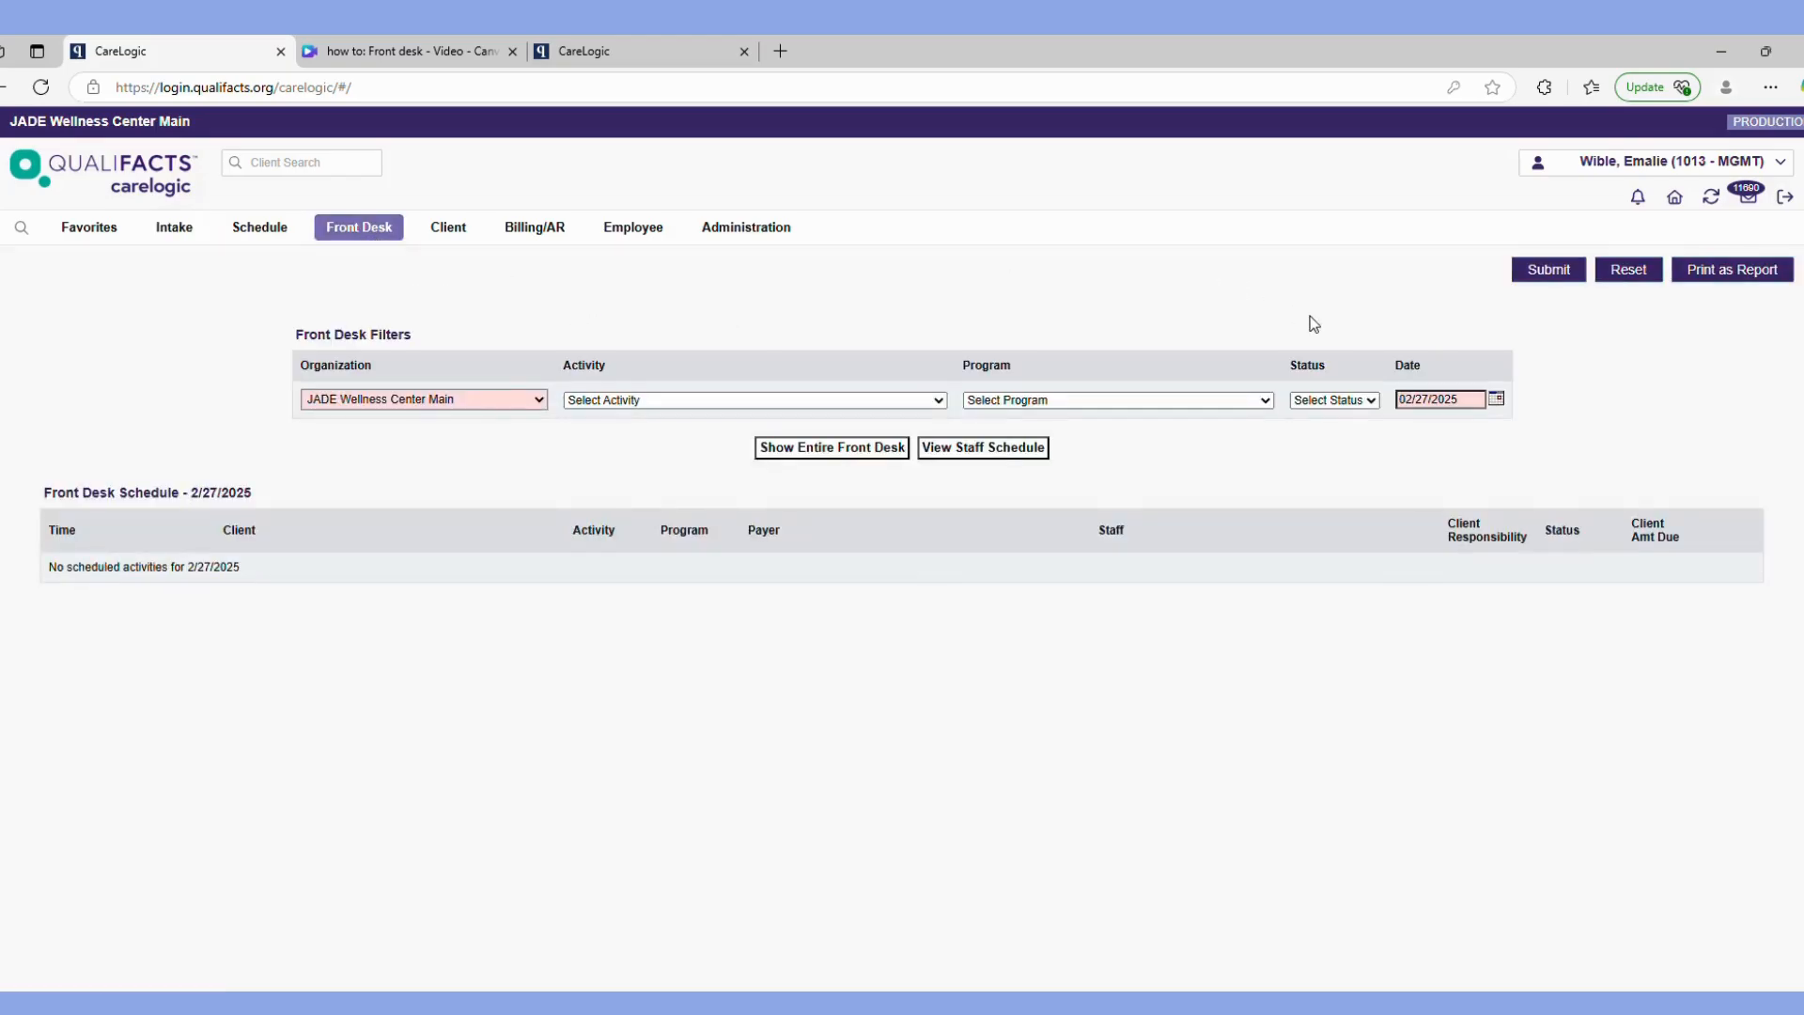